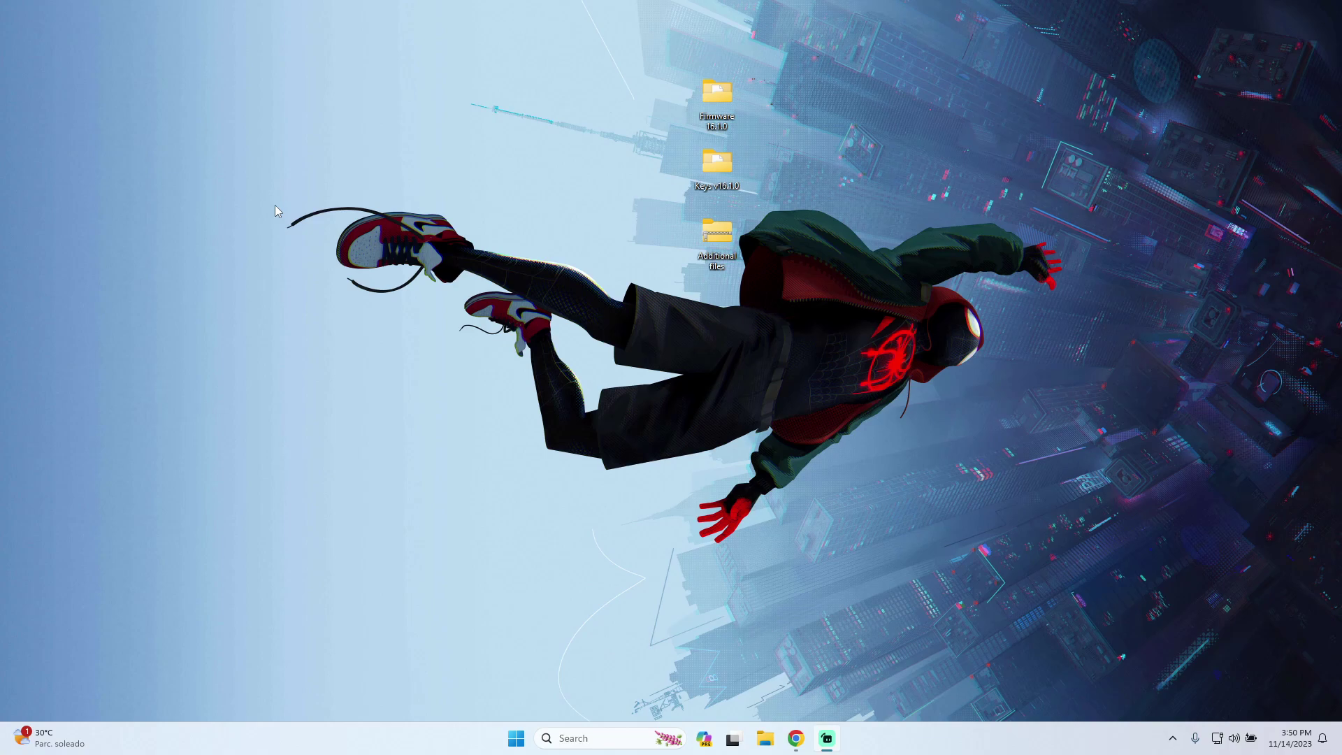
# Open Google Chrome and go to google.com.
pyautogui.click(516, 738)
pyautogui.click(829, 287)
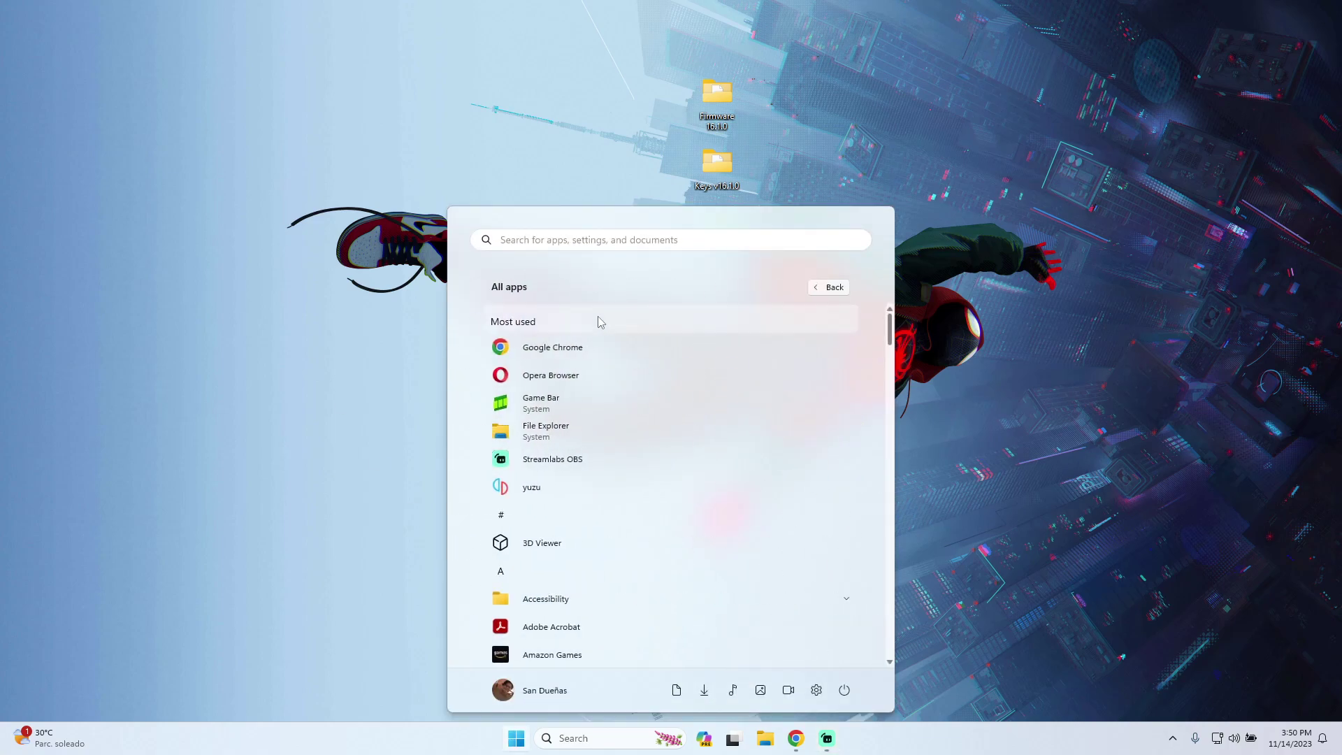
pyautogui.click(556, 347)
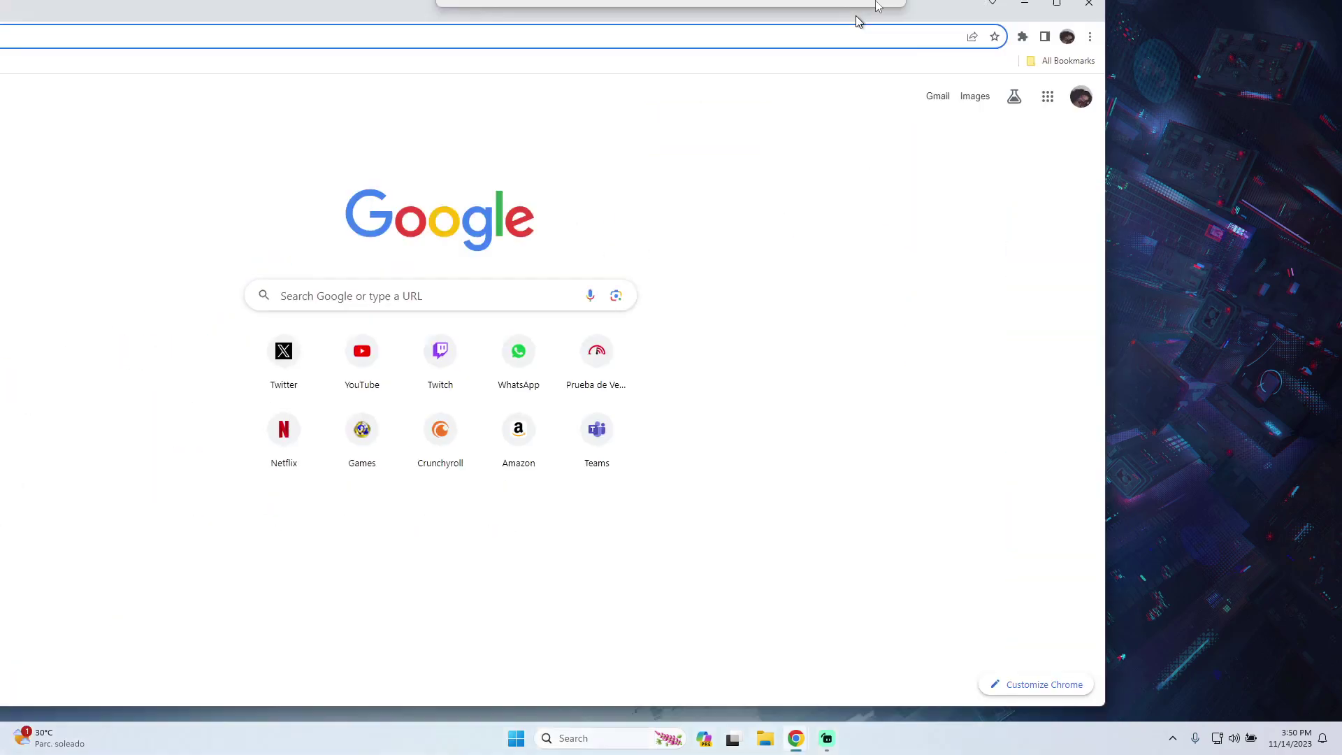
pyautogui.write('google.com')
pyautogui.press('Return')
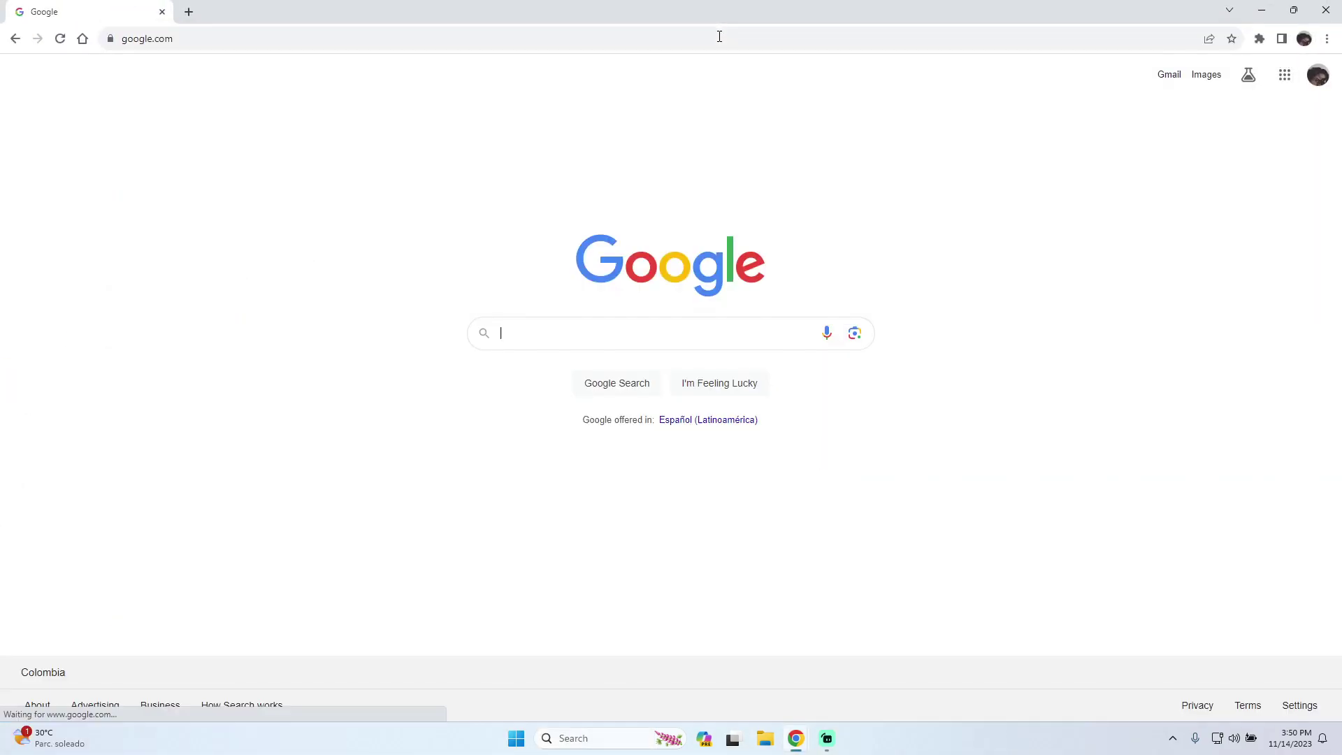
# Search Google for yuzu and open the Downloads page of the yuzu-emu.org site.
pyautogui.write('yuzu')
pyautogui.press('Return')
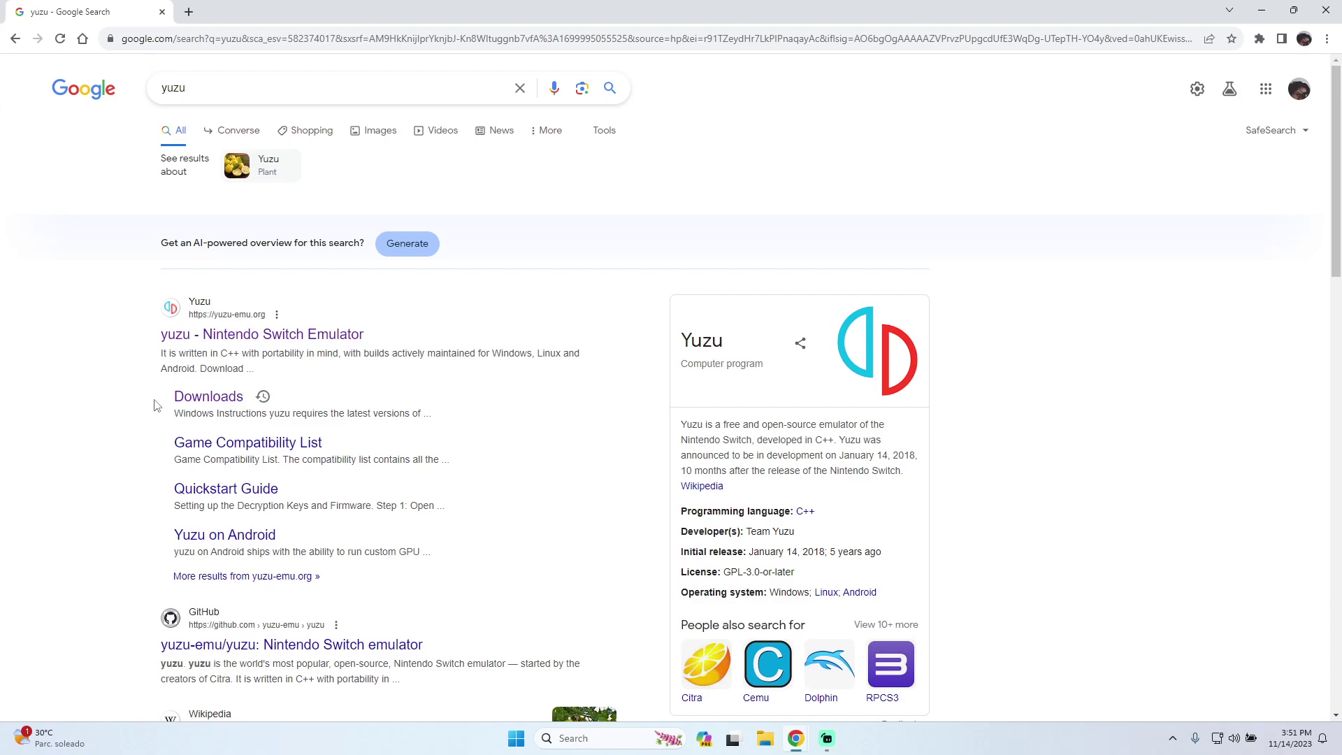
pyautogui.click(210, 398)
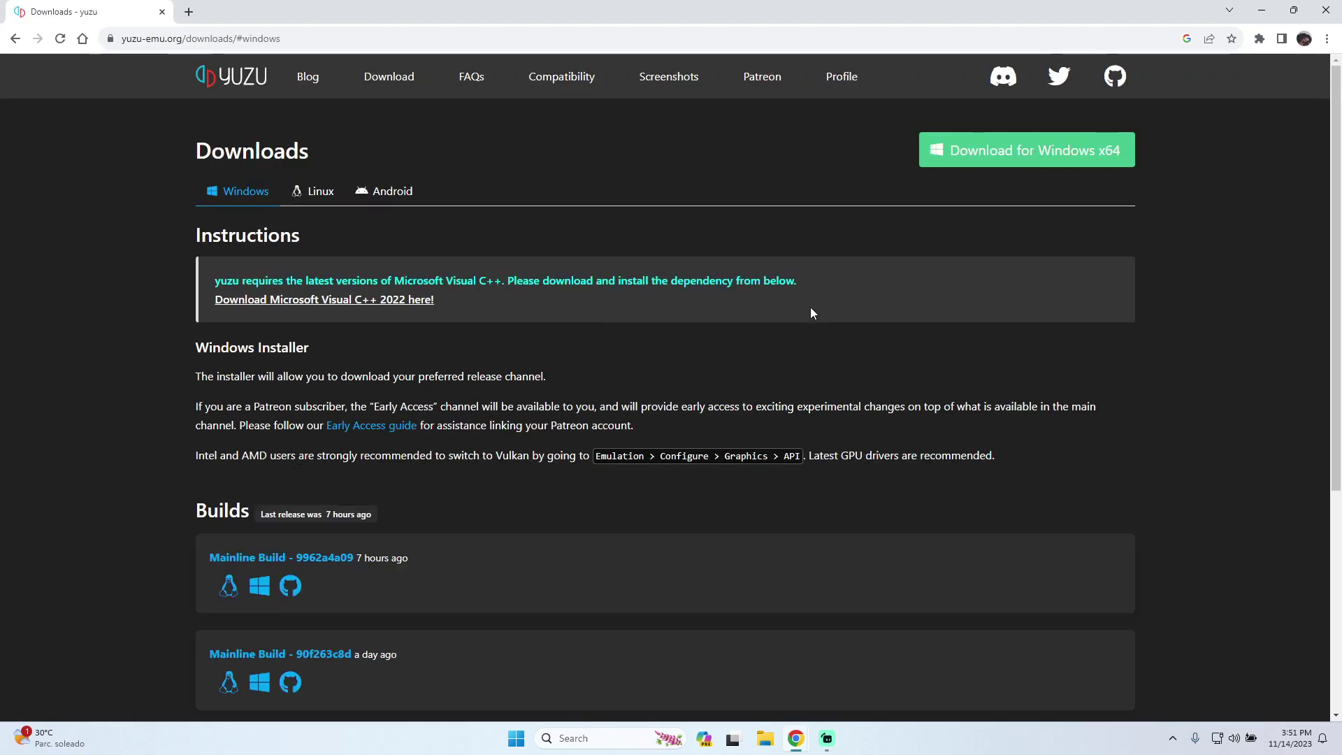
# Download the Windows x64 installer to the desktop as yuzu_install and place its icon beside the existing folders.
pyautogui.click(1048, 168)
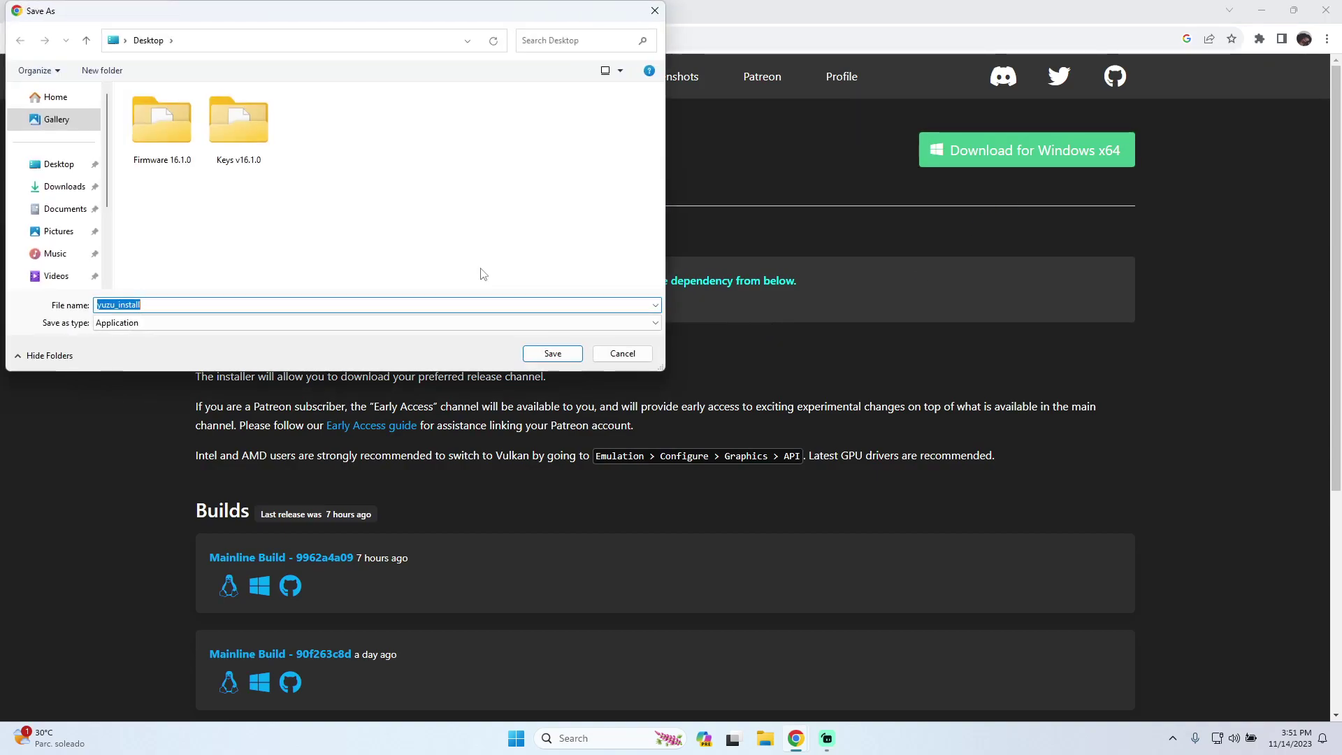
pyautogui.click(563, 354)
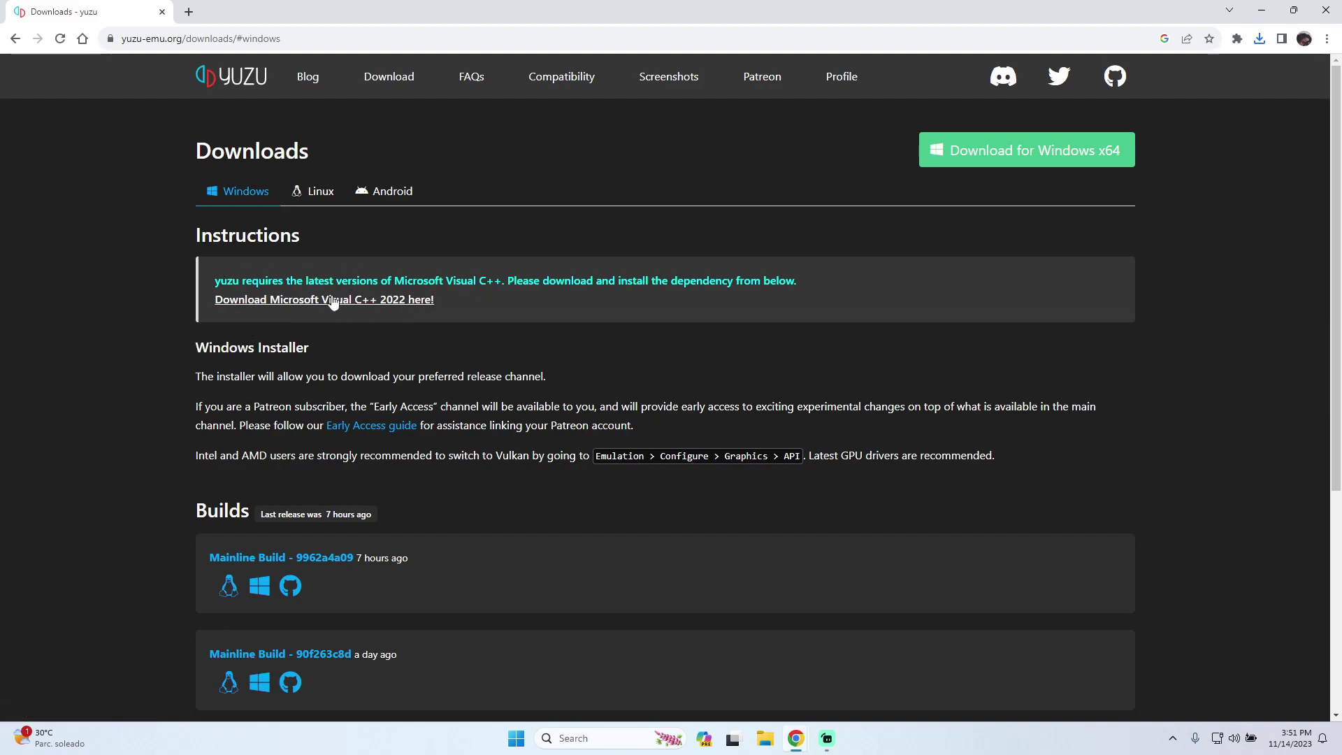
pyautogui.click(1260, 19)
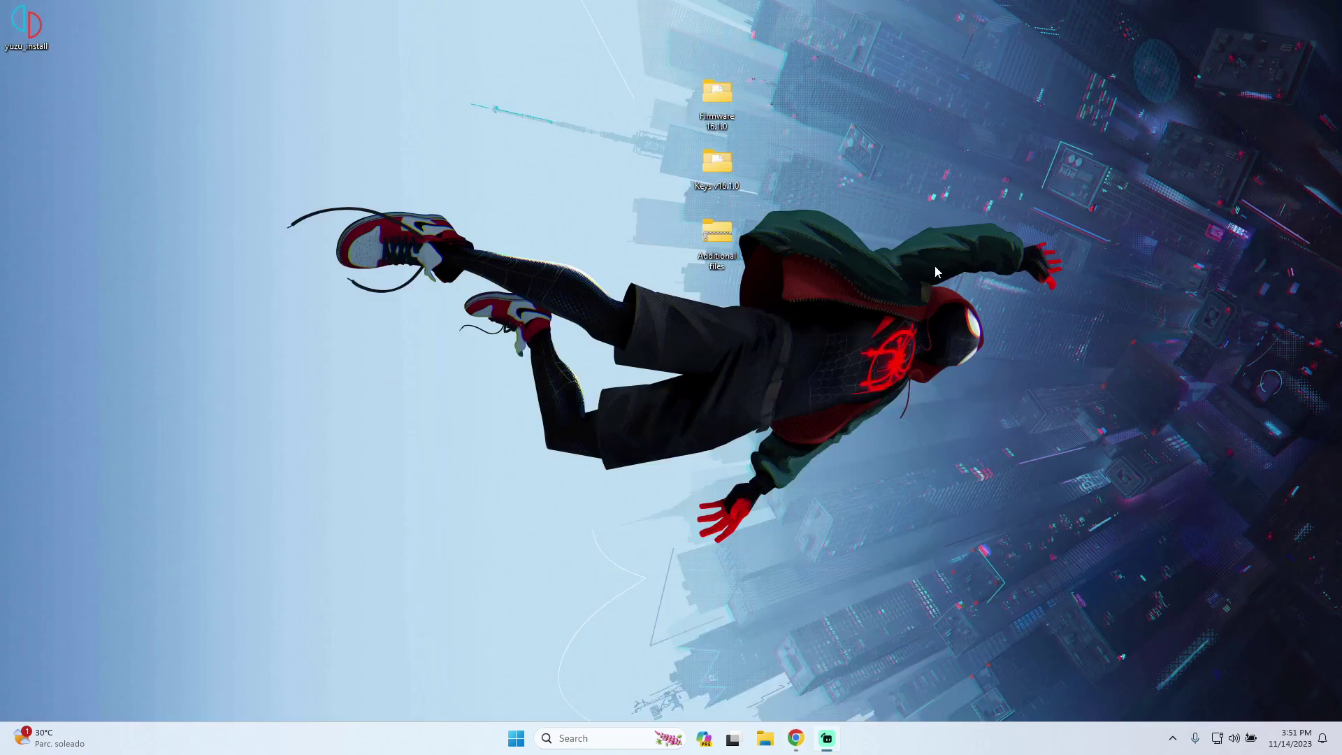
pyautogui.moveTo(35, 31); pyautogui.dragTo(921, 169)
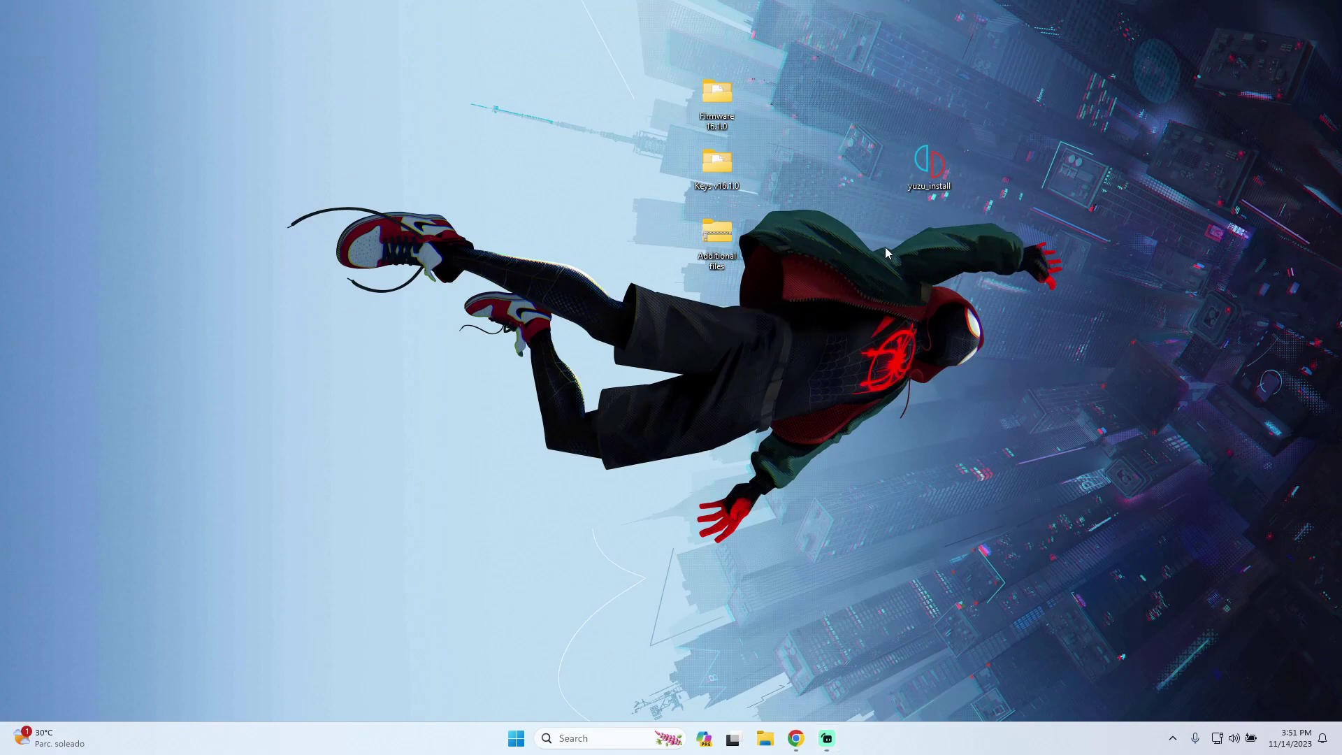
# Run yuzu_install, update yuzu through the maintenance tool, and exit the installer.
pyautogui.doubleClick(930, 183)
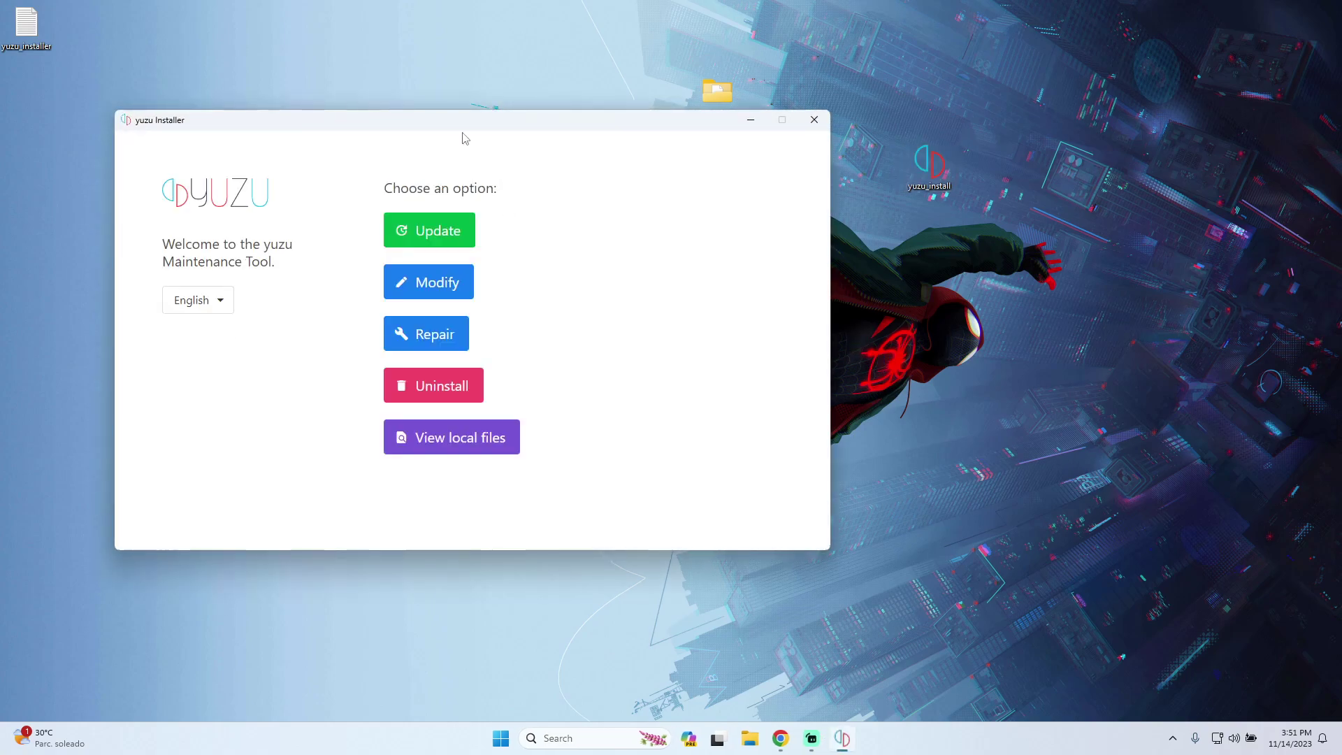
pyautogui.moveTo(519, 140); pyautogui.dragTo(588, 155)
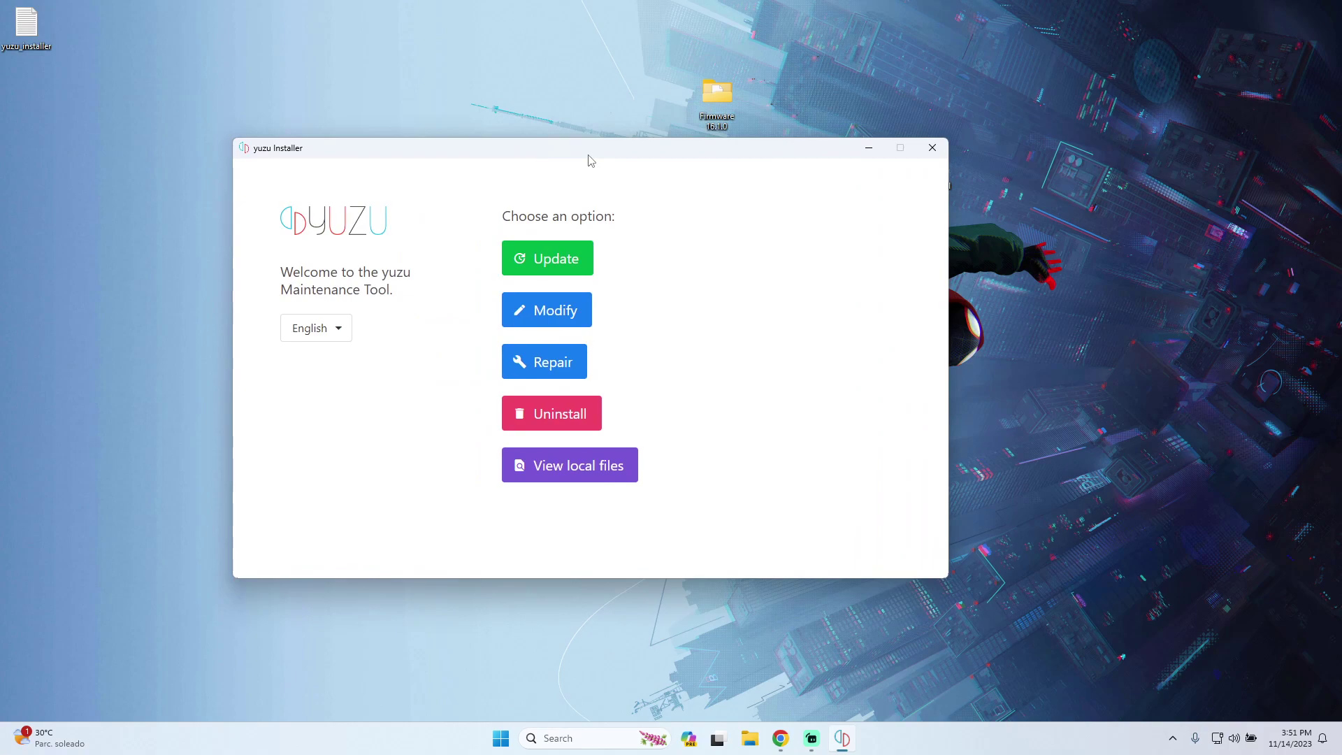
pyautogui.moveTo(450, 165); pyautogui.dragTo(518, 175)
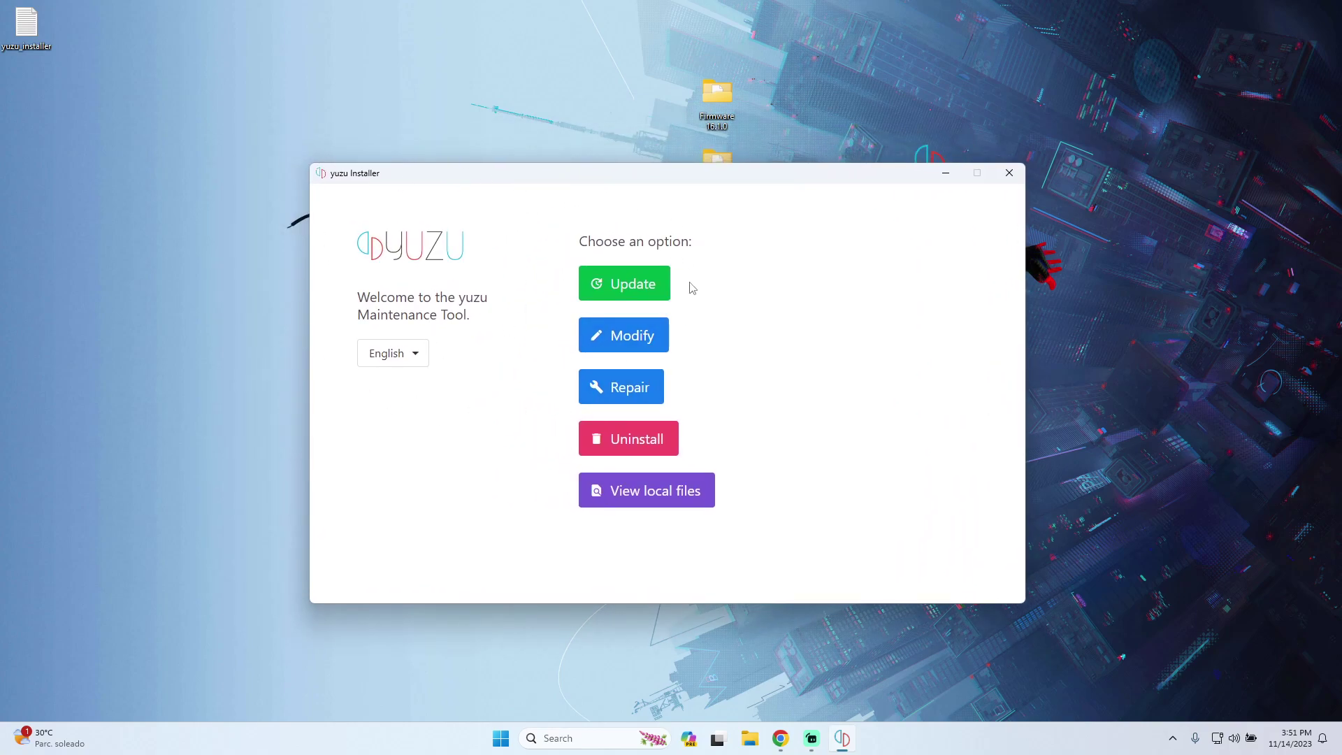
pyautogui.click(634, 296)
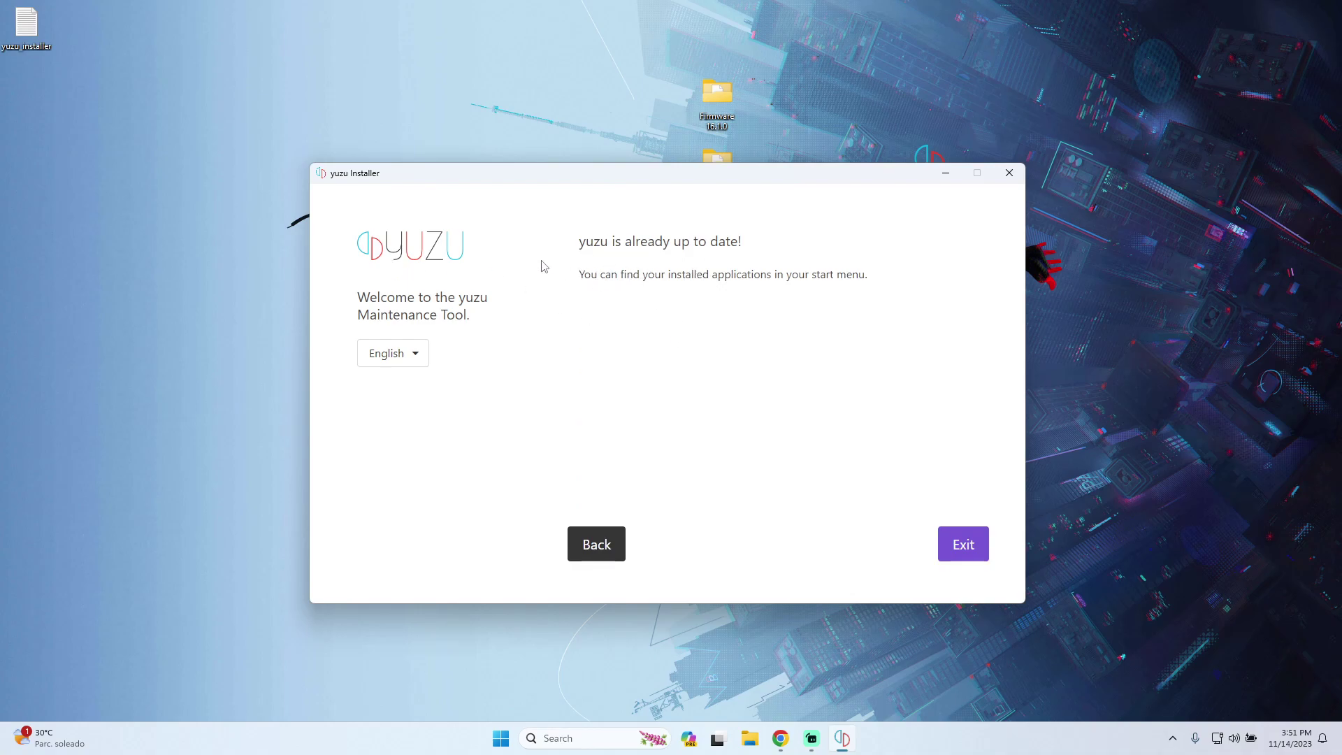
pyautogui.moveTo(383, 186); pyautogui.dragTo(383, 211)
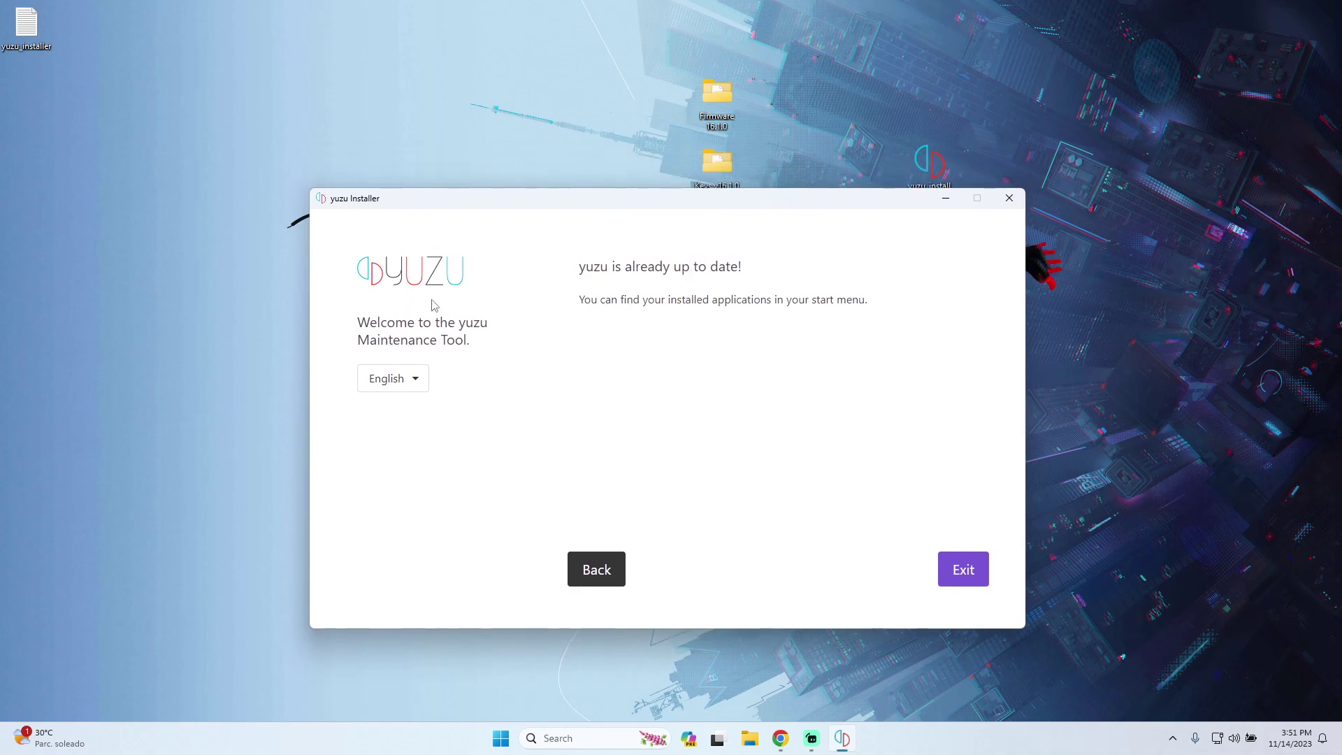
pyautogui.click(959, 574)
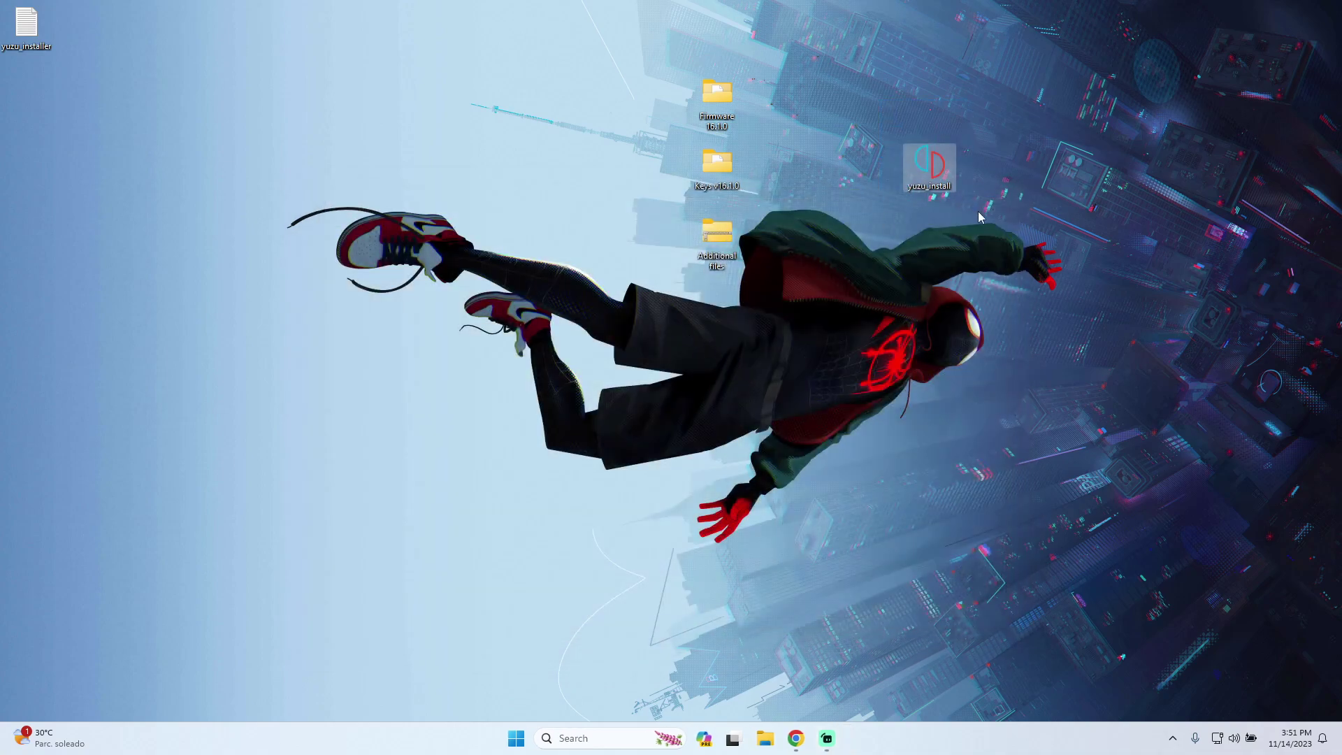
# Move the Additional files archive on the desktop away from the Firmware 16.1.0 and Keys v16.1.0 folders.
pyautogui.moveTo(720, 242); pyautogui.dragTo(546, 211)
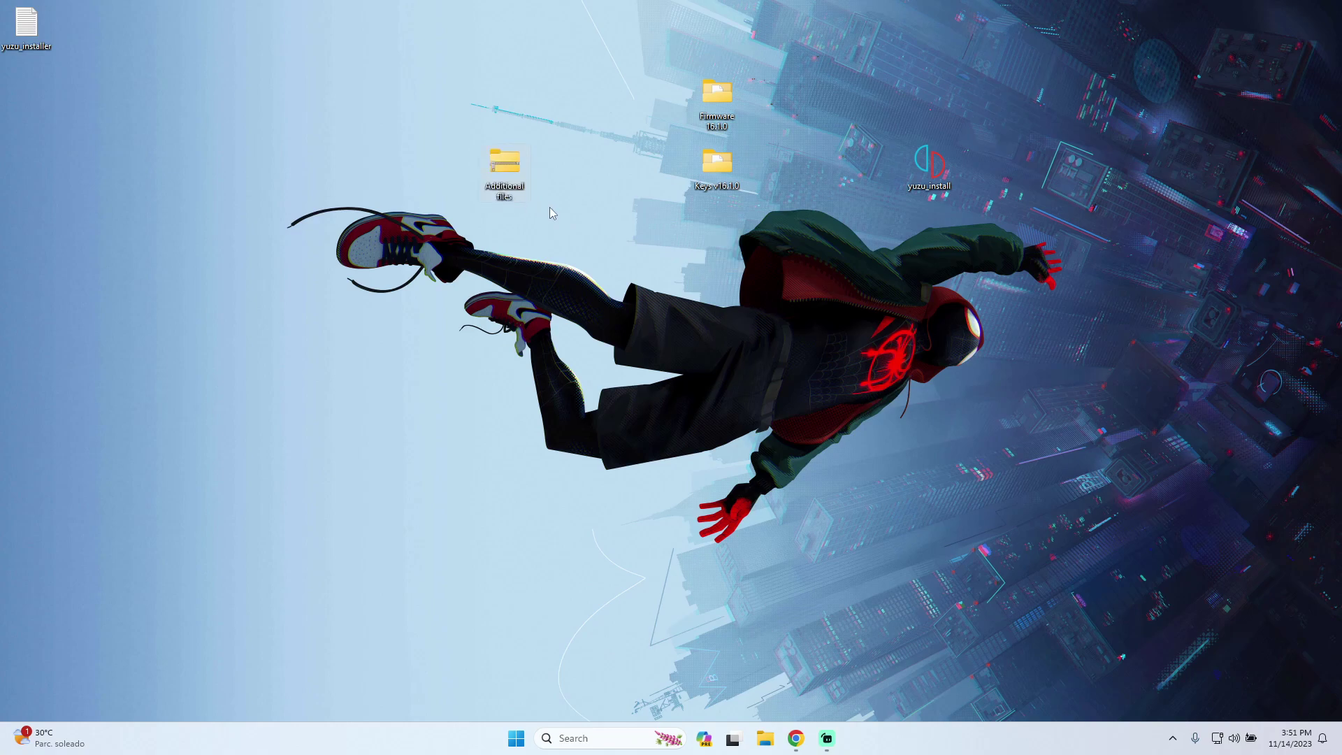
pyautogui.moveTo(430, 121); pyautogui.dragTo(558, 215)
pyautogui.click(435, 124)
pyautogui.moveTo(444, 130); pyautogui.dragTo(405, 143)
pyautogui.click(404, 144)
pyautogui.moveTo(464, 83); pyautogui.dragTo(533, 216)
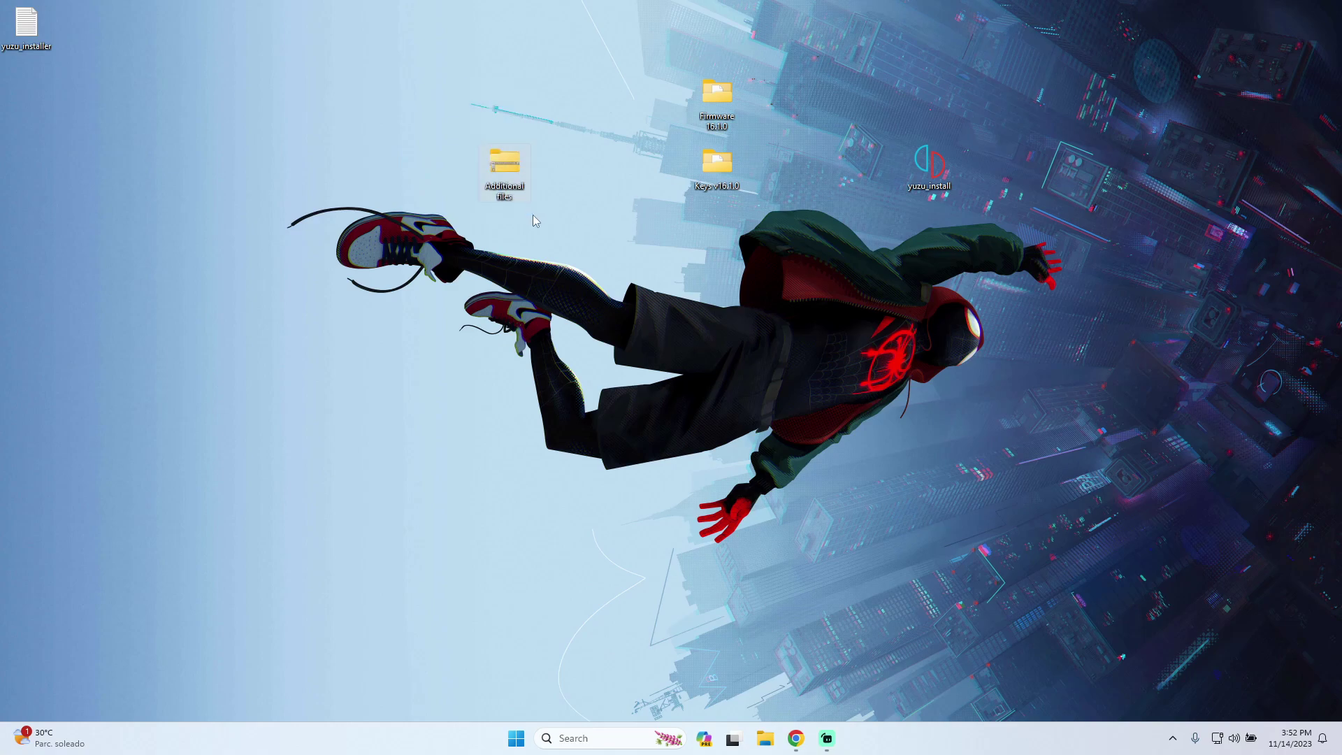
pyautogui.rightClick(528, 172)
pyautogui.click(544, 440)
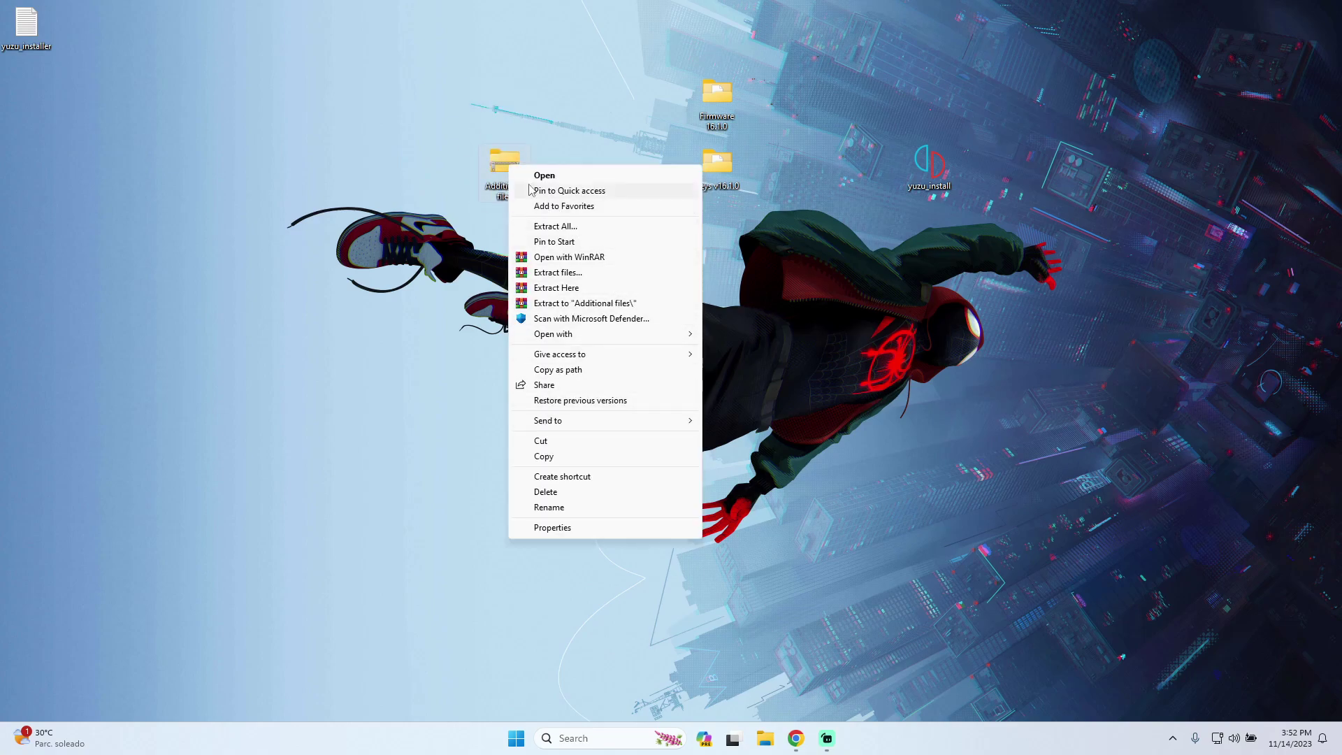
pyautogui.click(775, 251)
pyautogui.moveTo(659, 78); pyautogui.dragTo(769, 193)
pyautogui.click(796, 212)
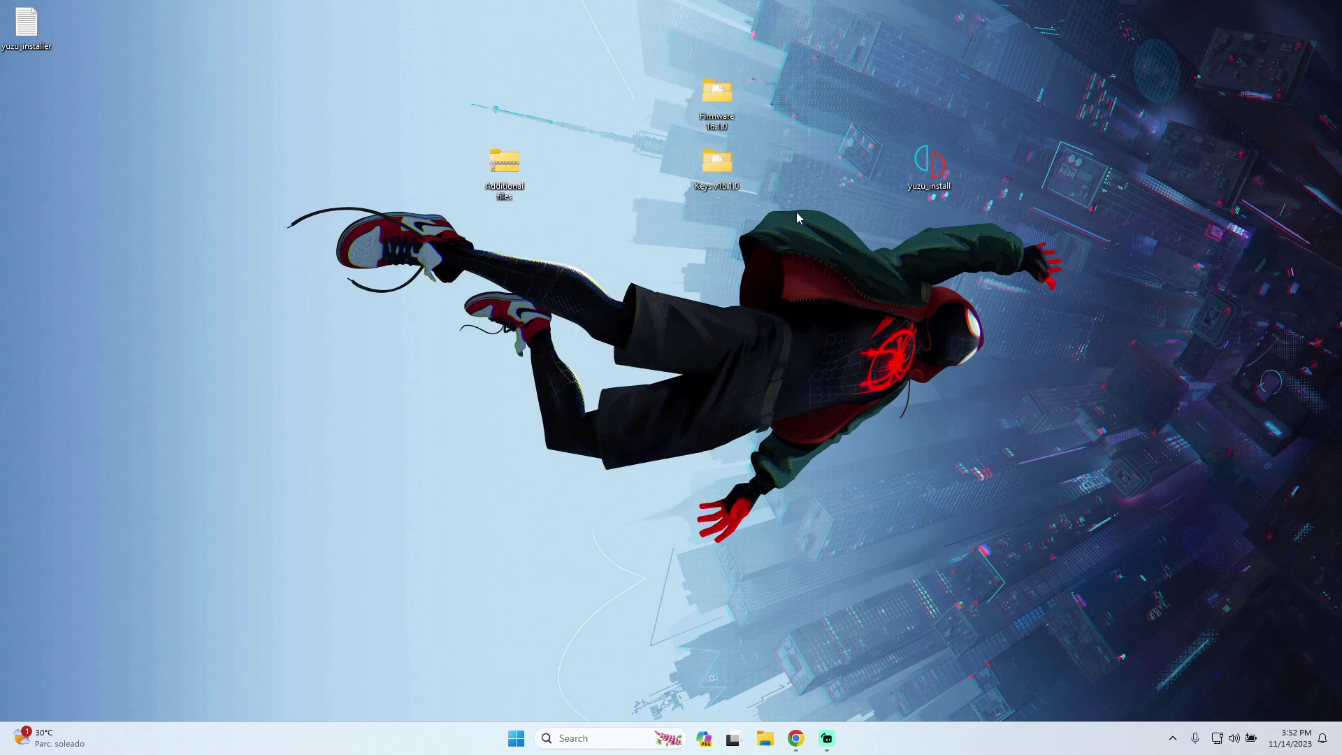
# Copy prod.keys and title.keys from the Keys v16.1.0 folder on the desktop and minimize the folder window.
pyautogui.doubleClick(725, 180)
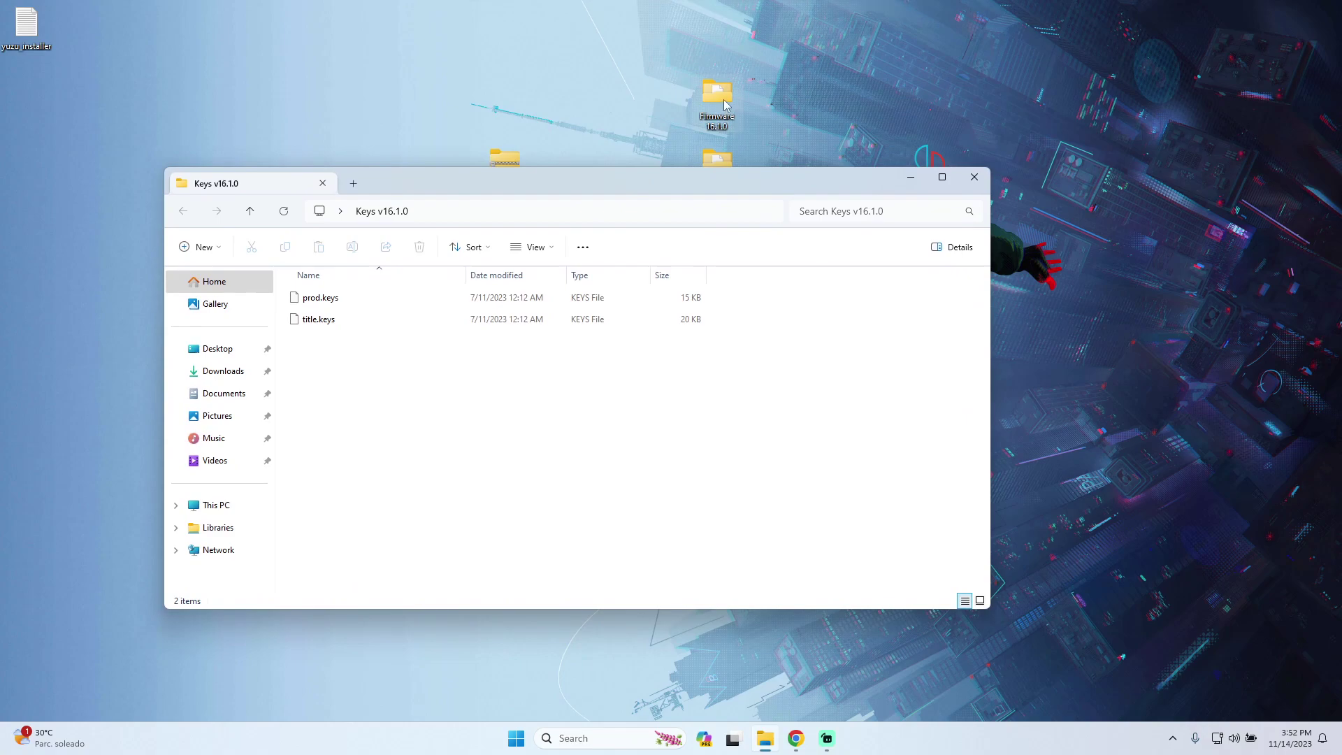
pyautogui.doubleClick(725, 105)
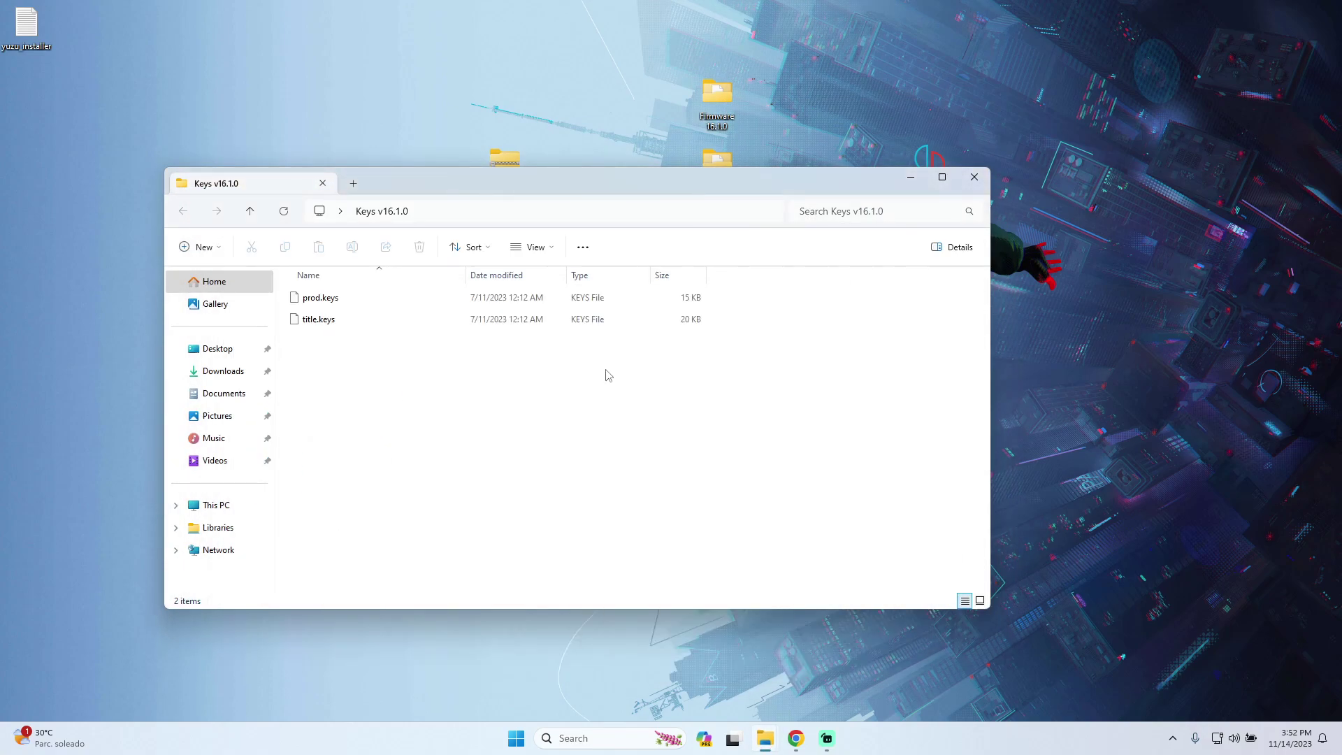
pyautogui.moveTo(551, 365); pyautogui.dragTo(382, 296)
pyautogui.rightClick(332, 302)
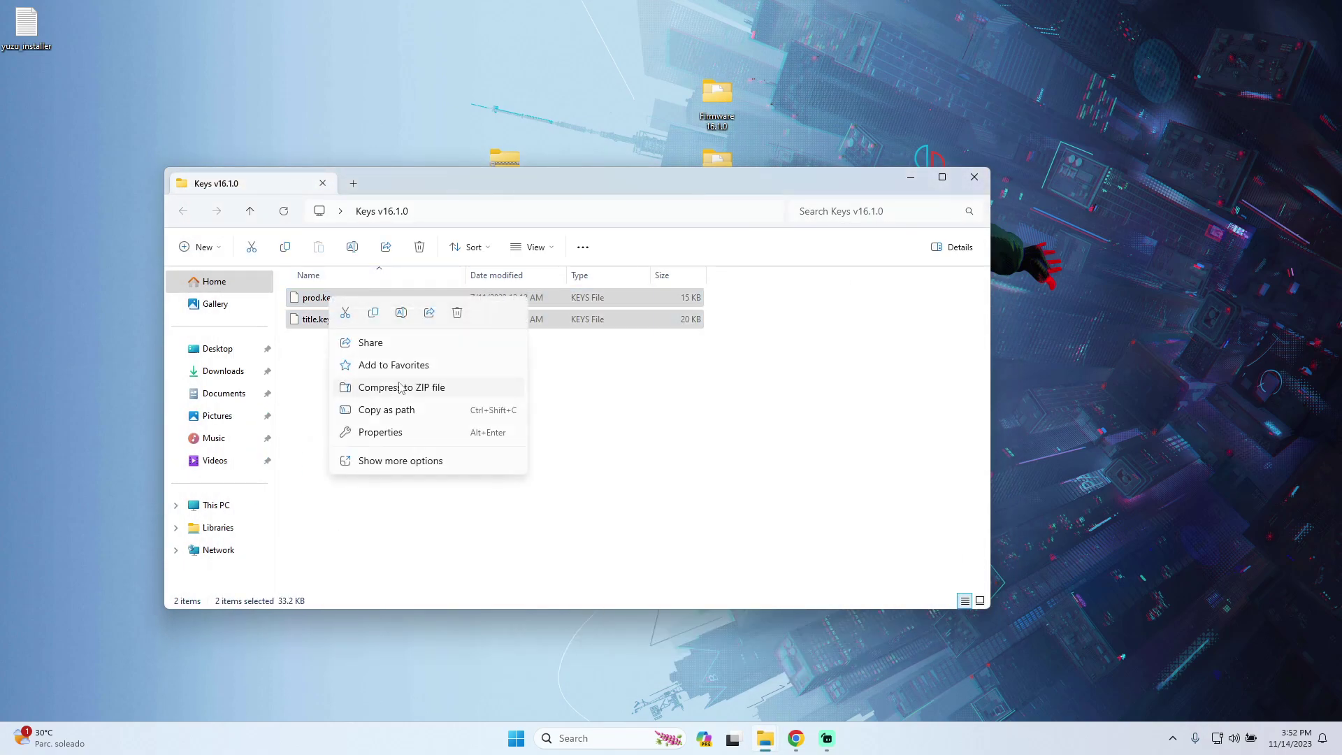
pyautogui.click(375, 314)
pyautogui.click(911, 177)
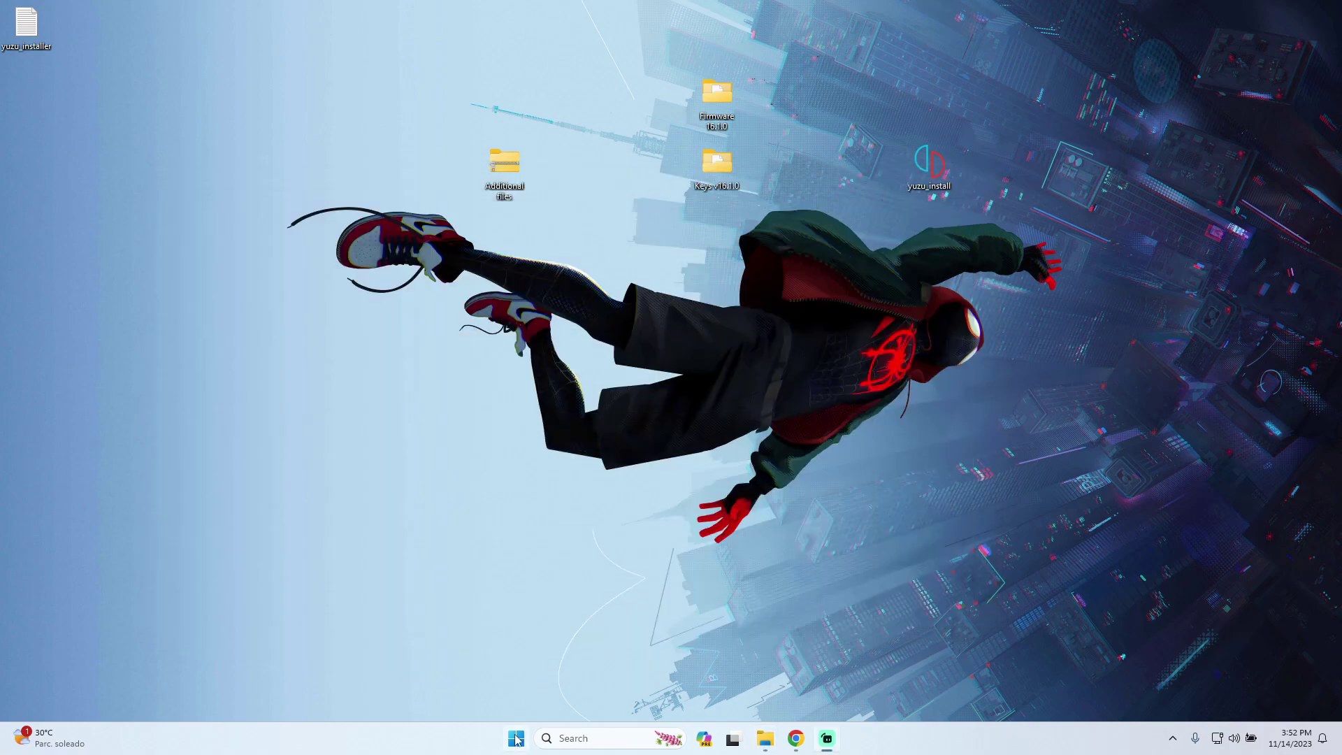
# Launch yuzu from the installed apps and open its yuzu data folder.
pyautogui.click(516, 738)
pyautogui.click(830, 286)
pyautogui.click(542, 323)
pyautogui.click(724, 577)
pyautogui.click(530, 606)
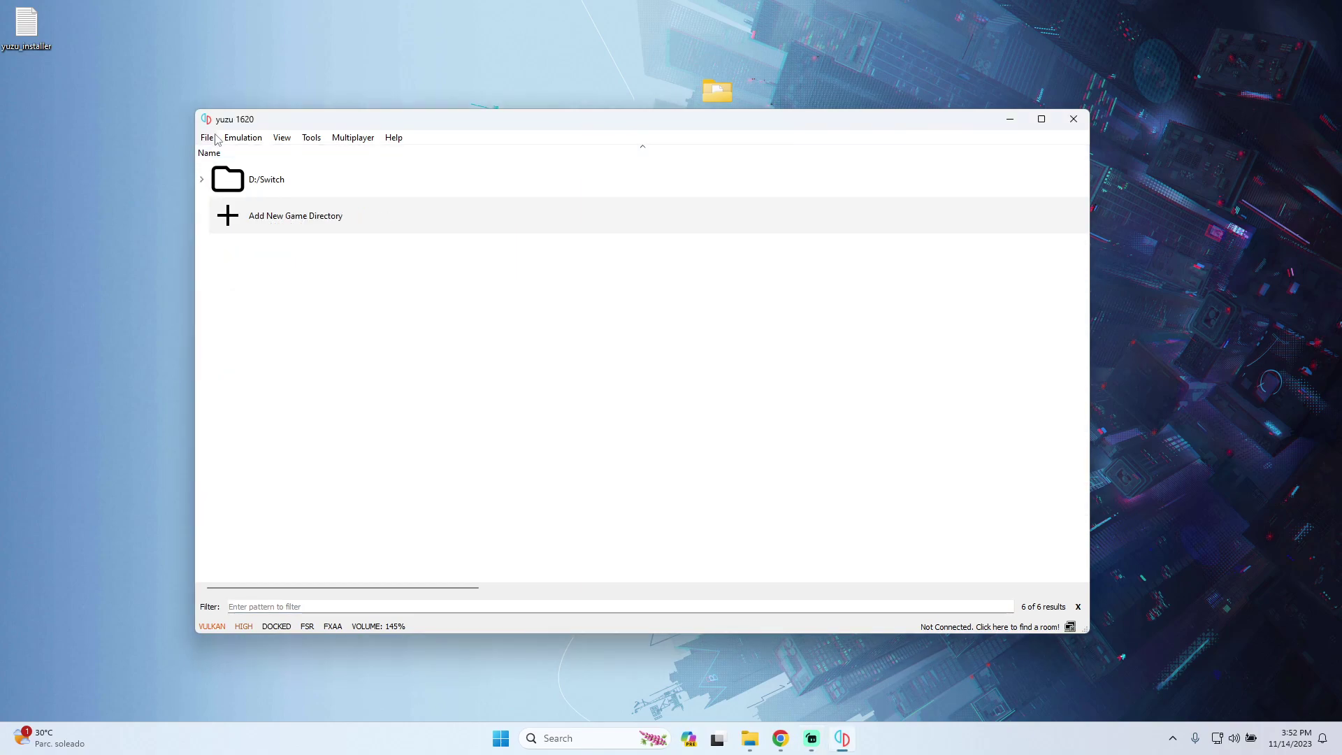
pyautogui.click(209, 139)
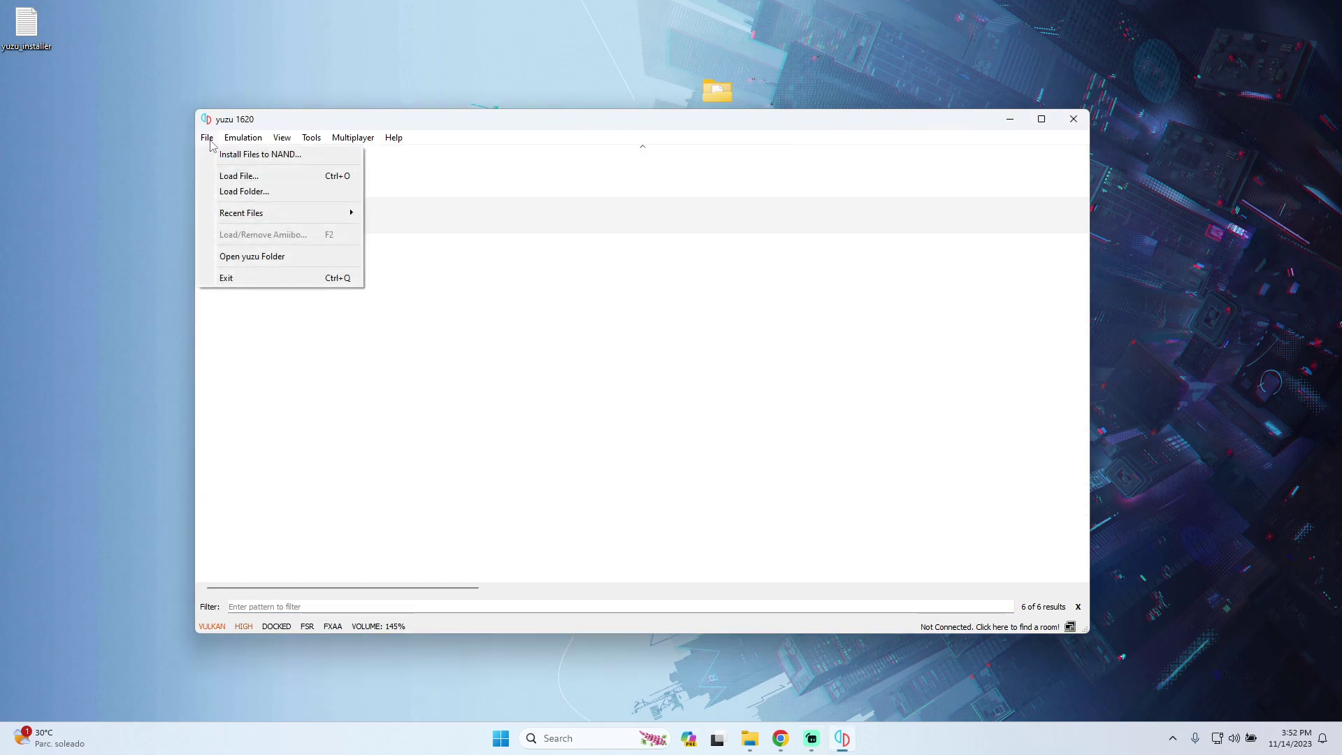
pyautogui.click(246, 258)
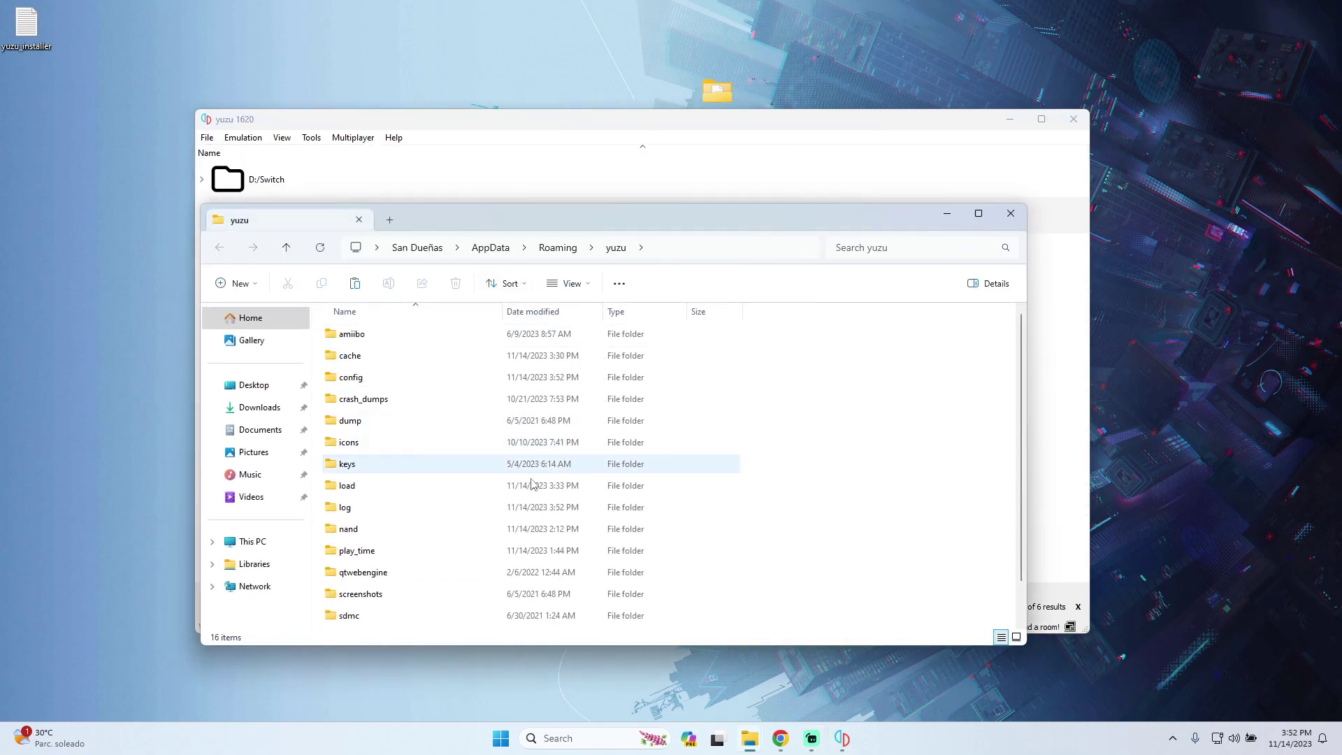
# Paste both key files into the keys folder, replacing the existing copies, then close the folder and minimize yuzu.
pyautogui.doubleClick(468, 461)
pyautogui.rightClick(493, 443)
pyautogui.click(485, 471)
pyautogui.click(589, 251)
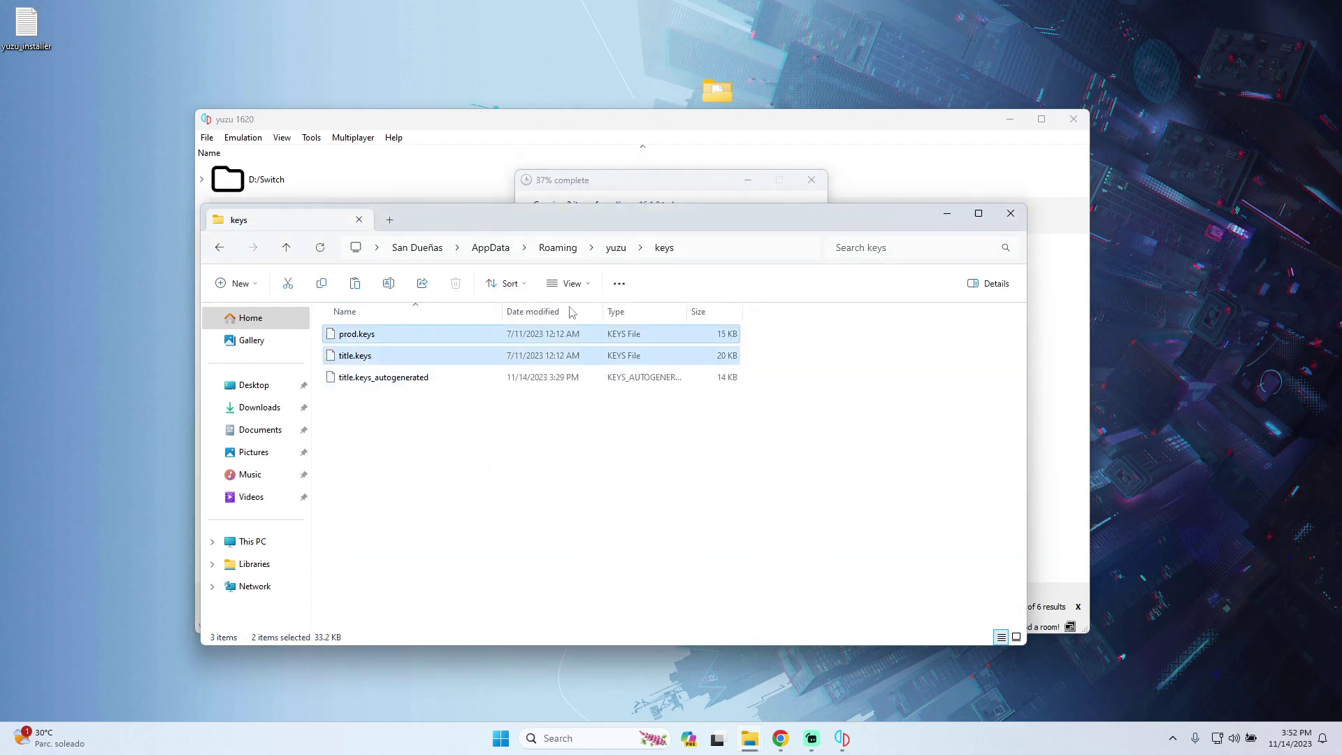
pyautogui.moveTo(518, 206); pyautogui.dragTo(543, 215)
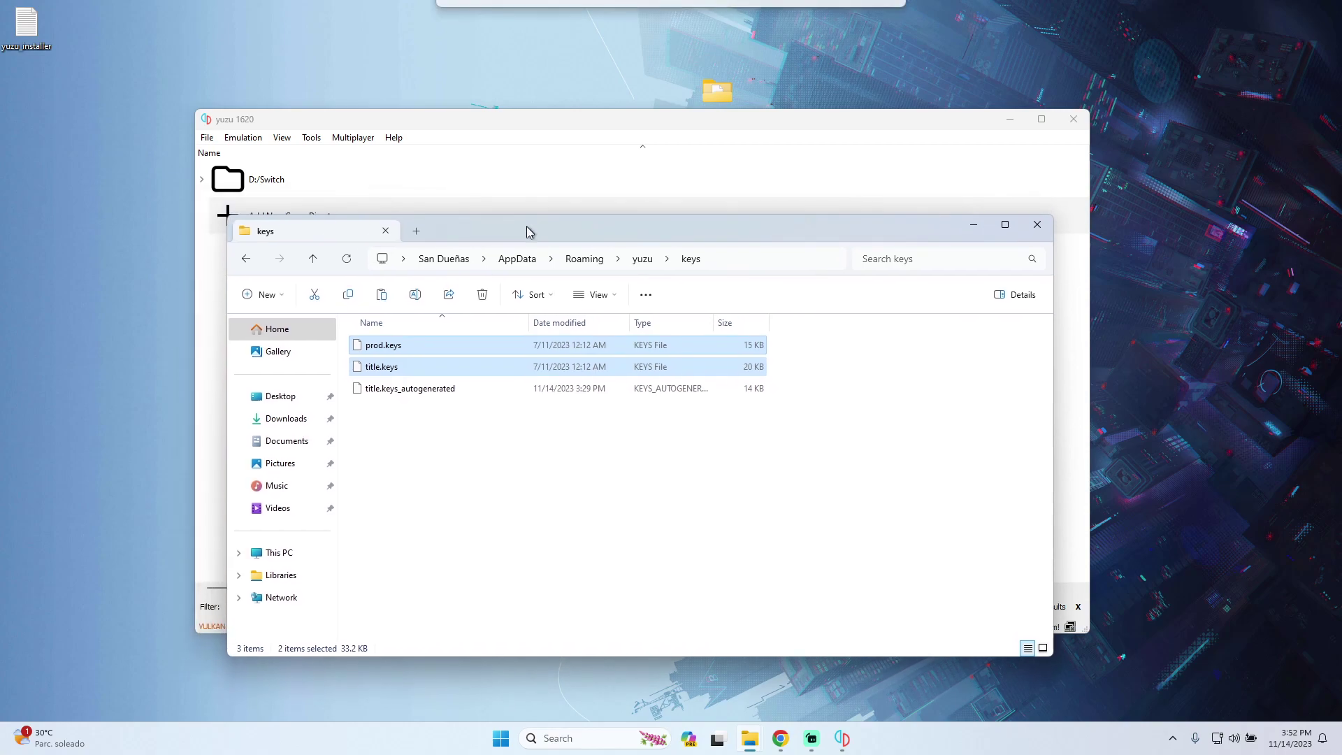
pyautogui.click(1036, 222)
pyautogui.click(1010, 120)
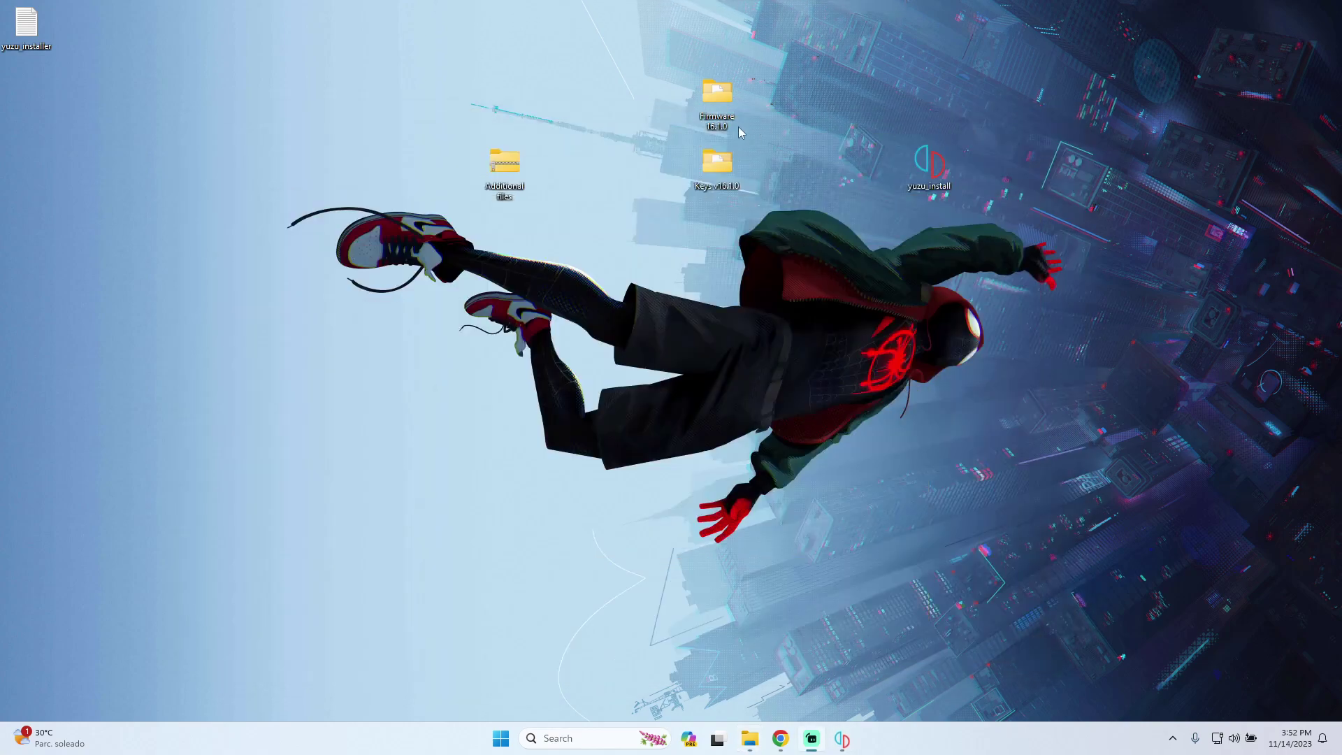
# Copy all the files in the Firmware 16.1.0 folder on the desktop and close the folder.
pyautogui.doubleClick(702, 106)
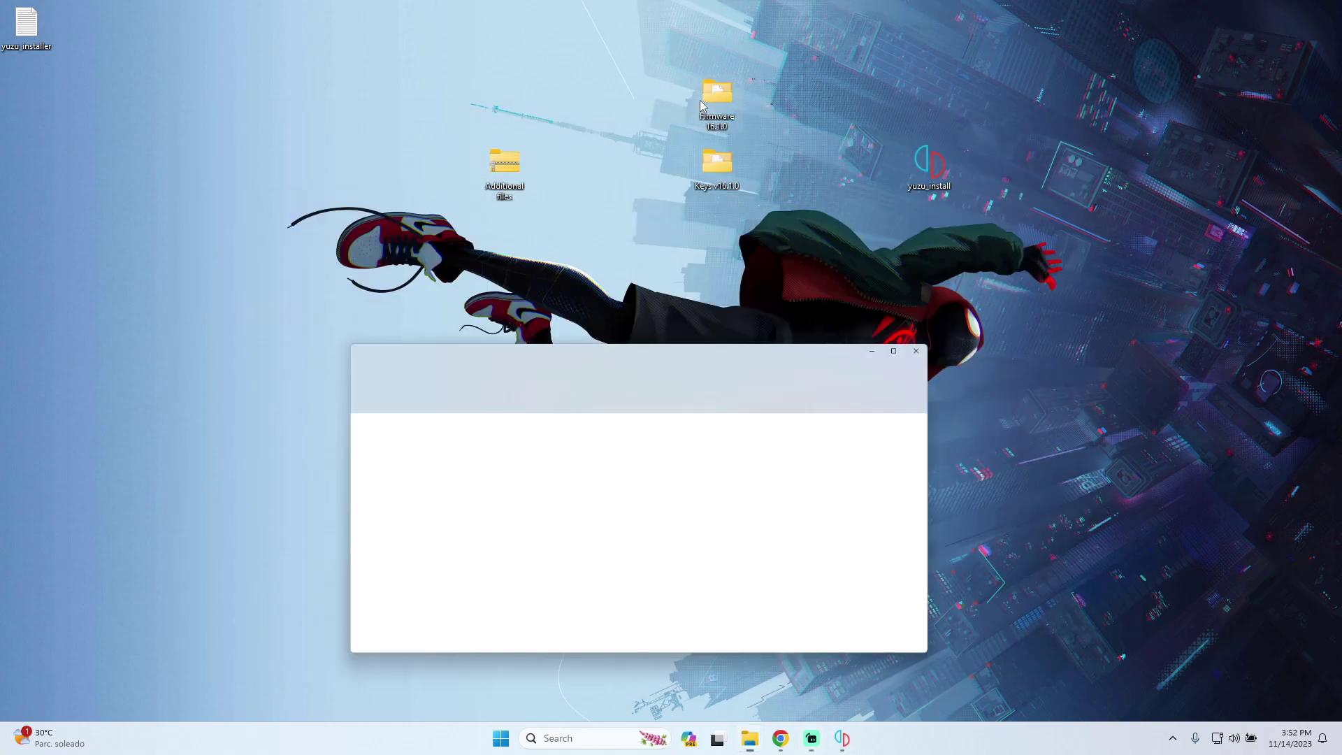
pyautogui.click(601, 265)
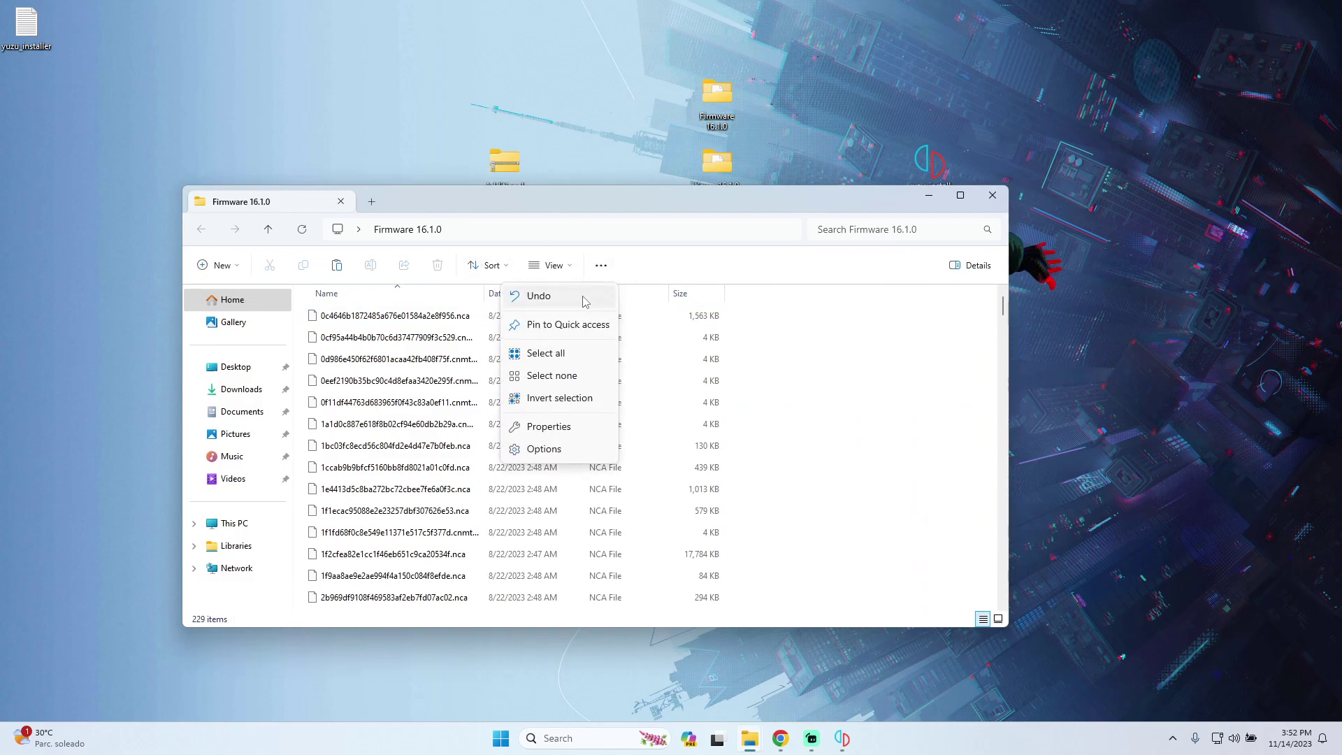
pyautogui.click(548, 354)
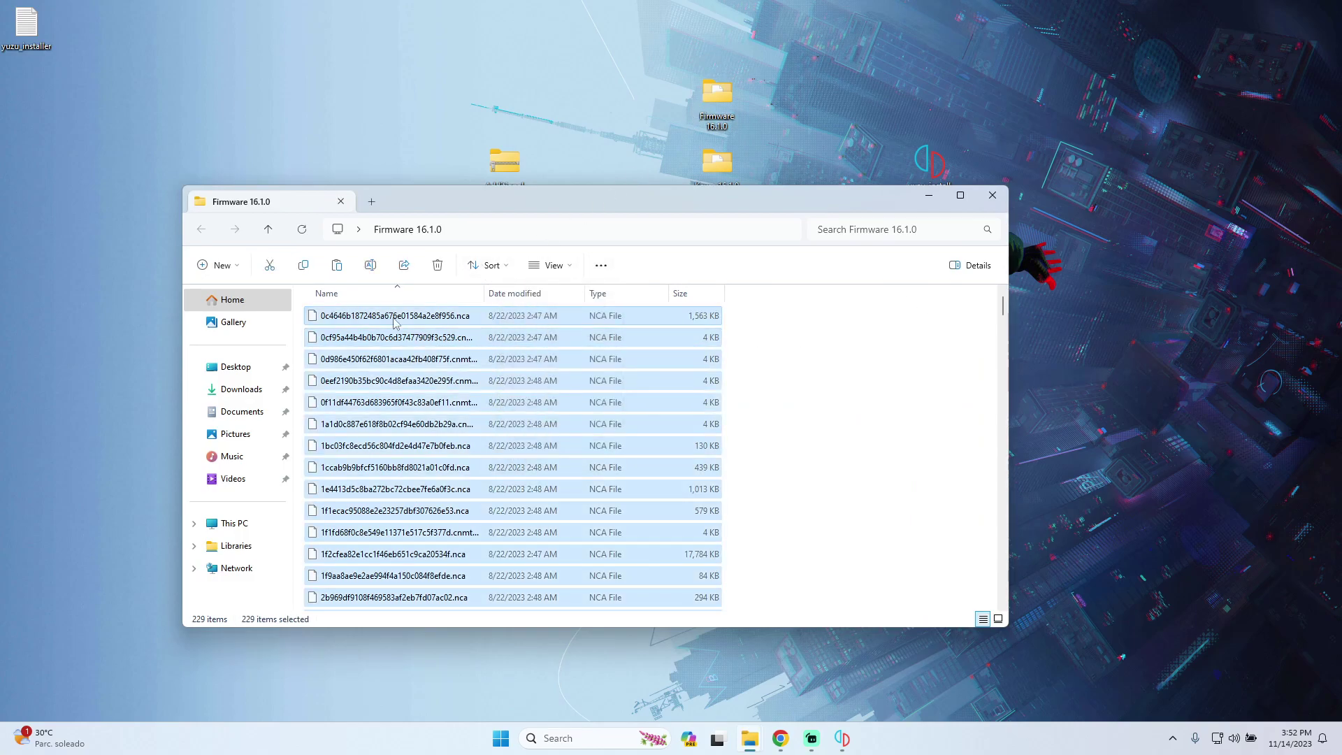
pyautogui.rightClick(368, 321)
pyautogui.click(411, 334)
pyautogui.click(992, 196)
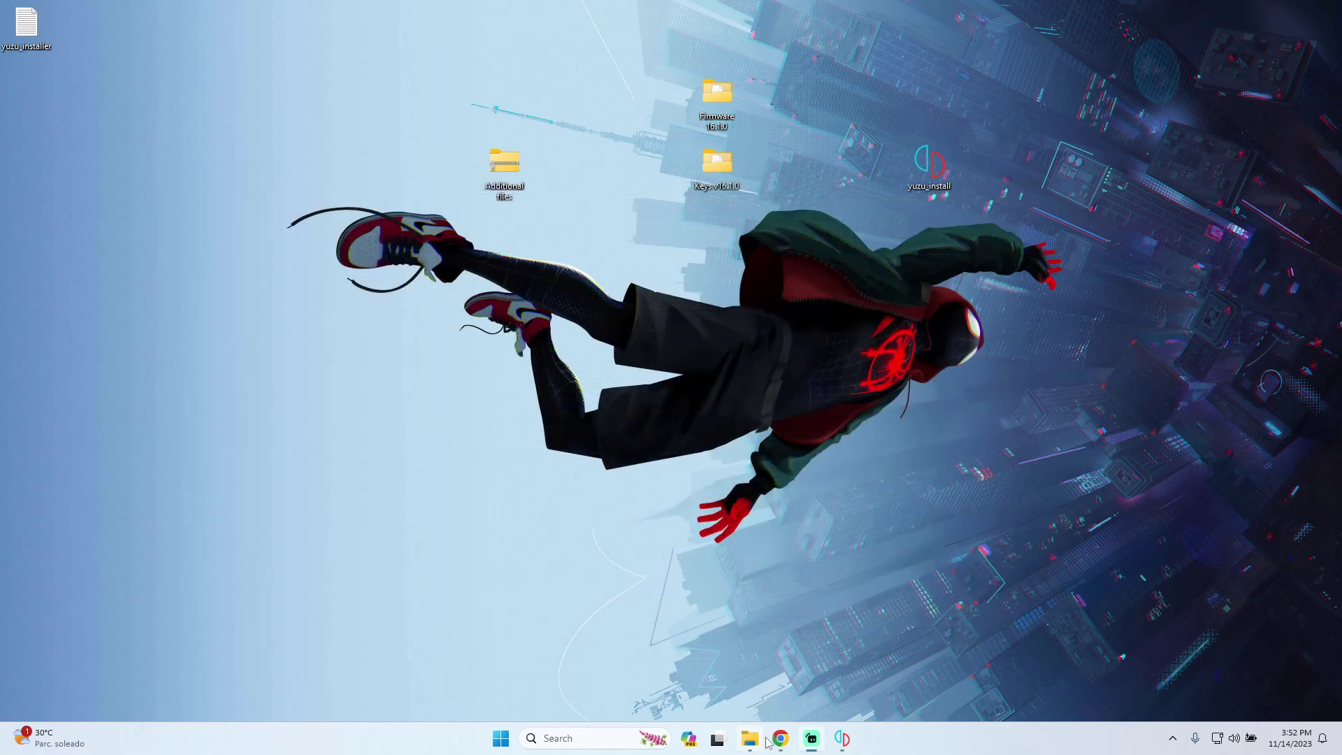
# Bring yuzu back up and open its yuzu data folder for the copied firmware files.
pyautogui.click(841, 738)
pyautogui.click(202, 142)
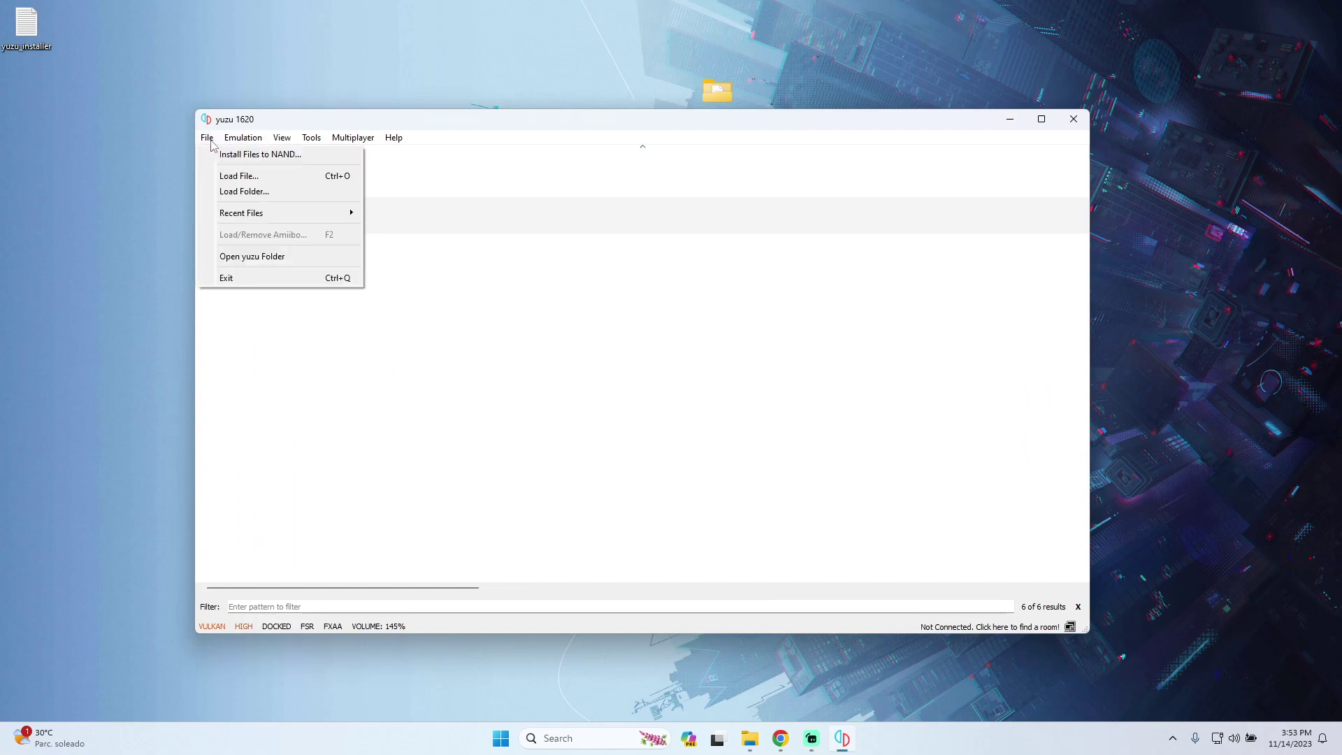
pyautogui.click(264, 258)
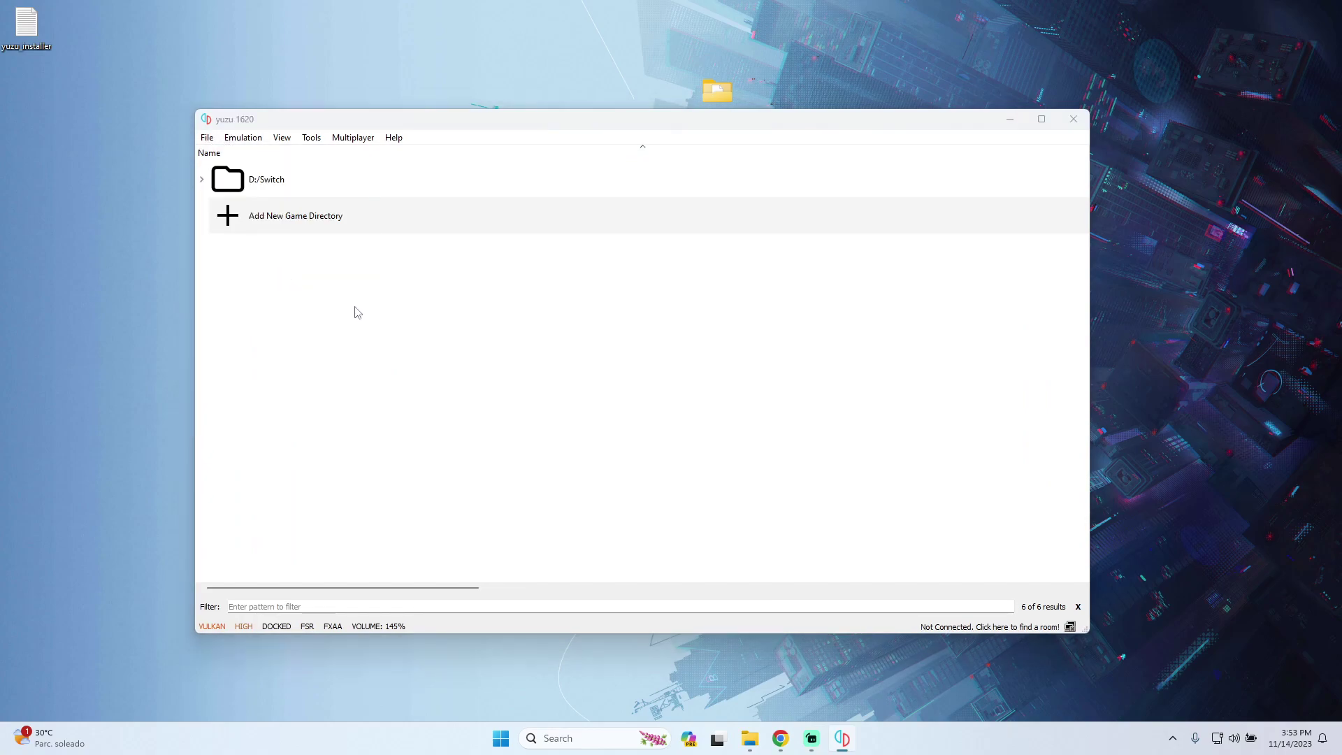
# Go to the registered folder under nand, system and Contents in the yuzu data folder.
pyautogui.doubleClick(331, 512)
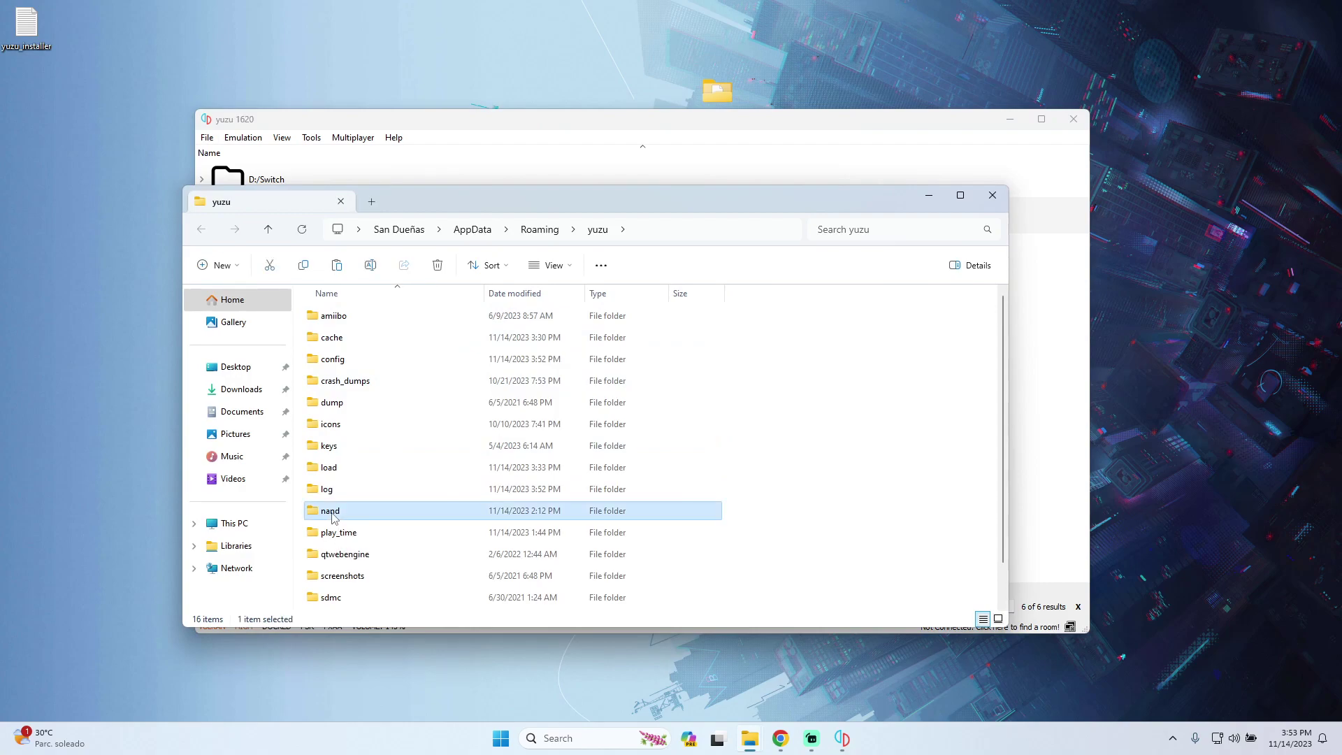
pyautogui.doubleClick(357, 317)
pyautogui.doubleClick(329, 316)
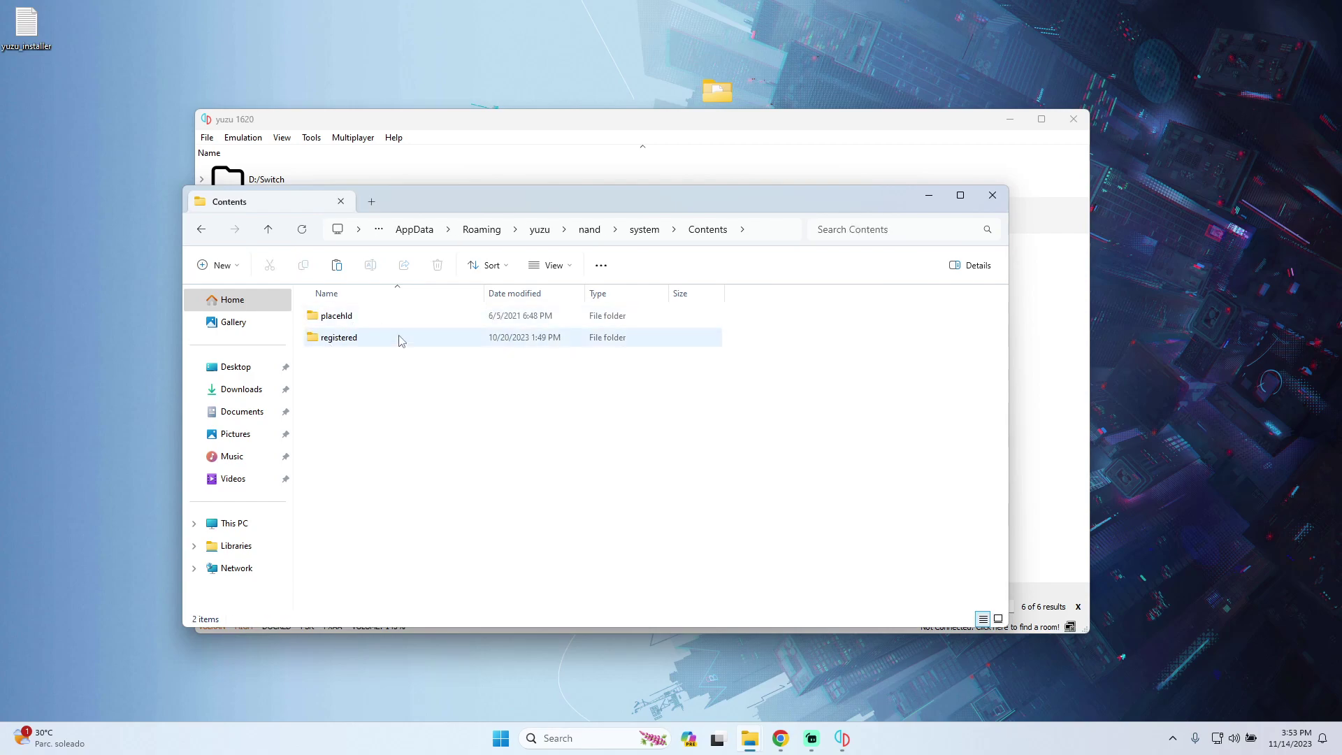
pyautogui.click(331, 341)
pyautogui.doubleClick(332, 342)
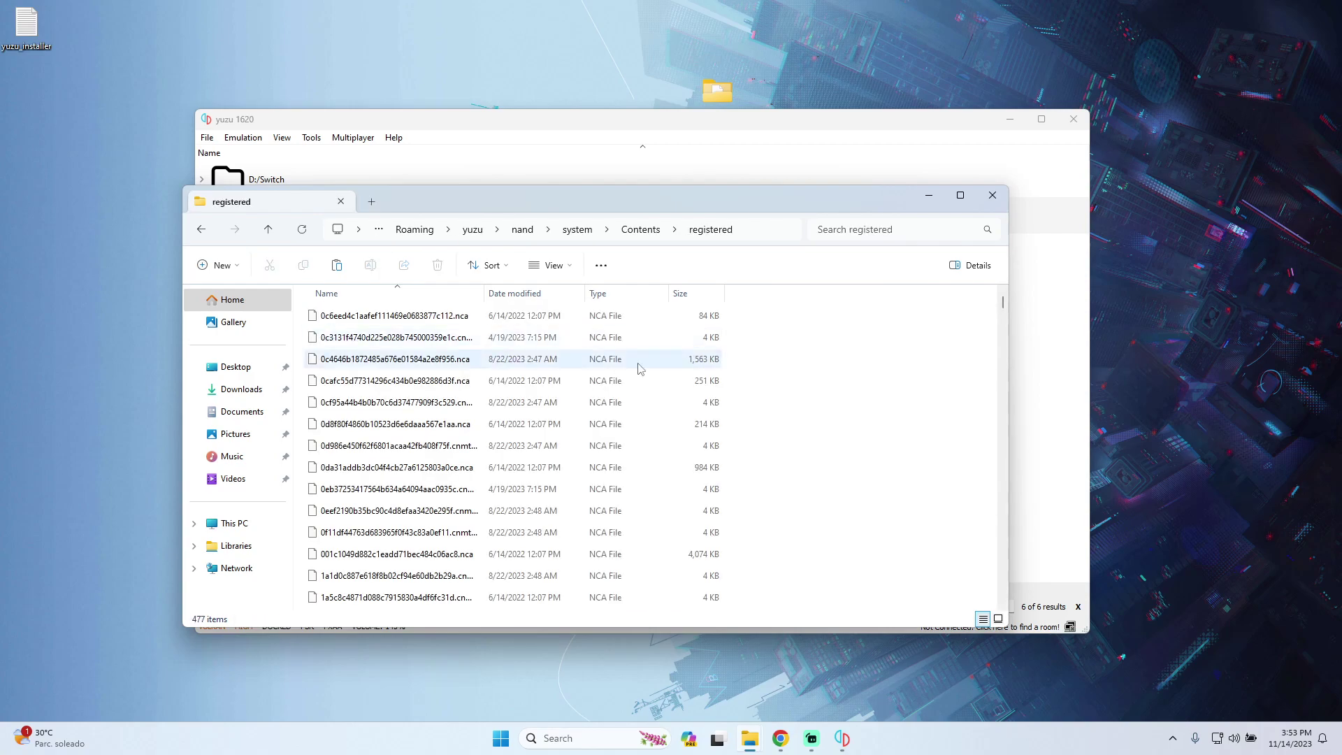
# Paste the copied Firmware 16.1.0 files into the registered folder, replacing the existing files, and close the folder.
pyautogui.rightClick(777, 355)
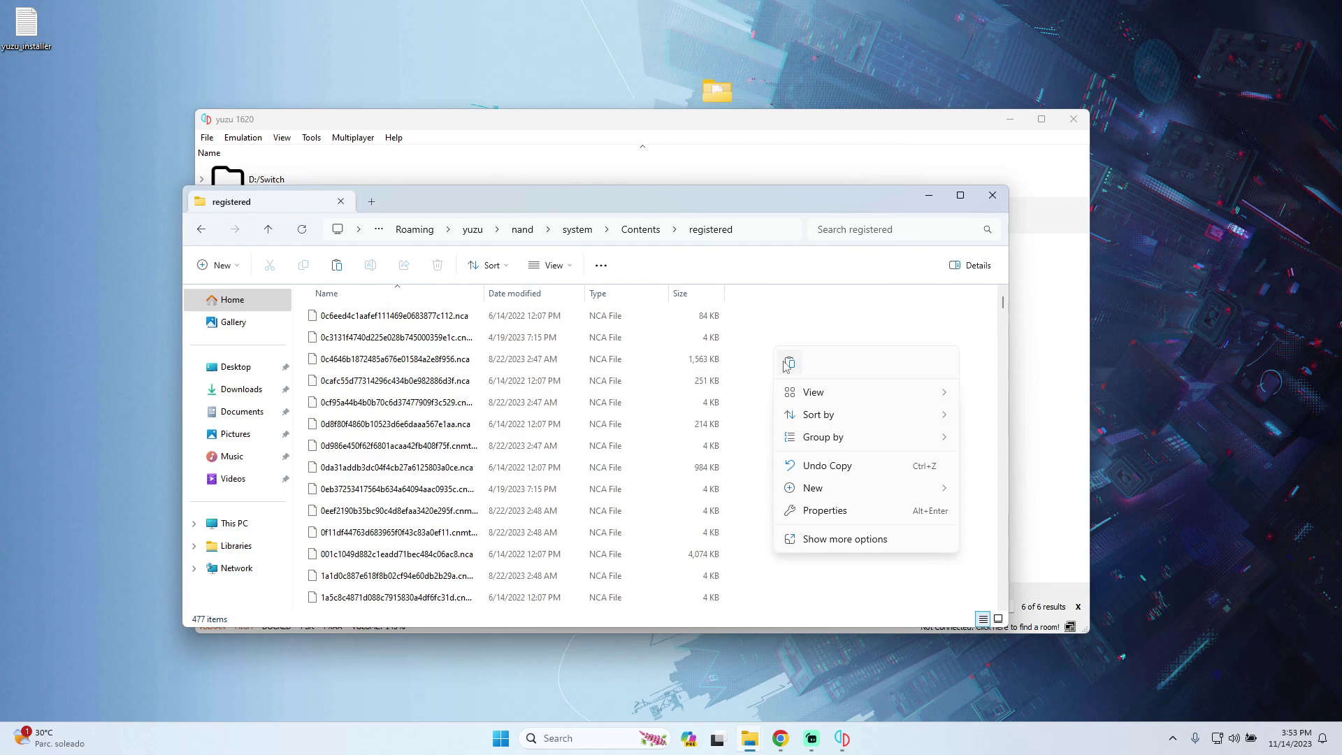
pyautogui.click(788, 363)
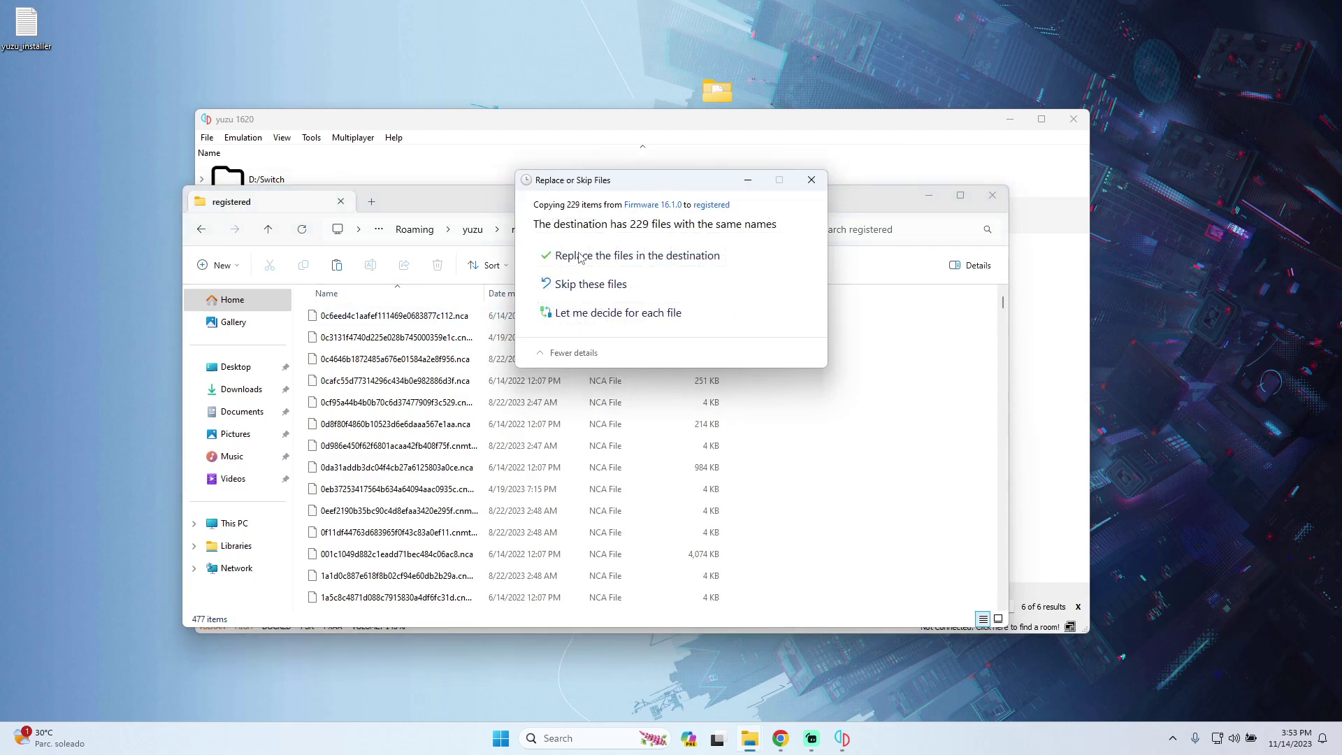
pyautogui.click(646, 262)
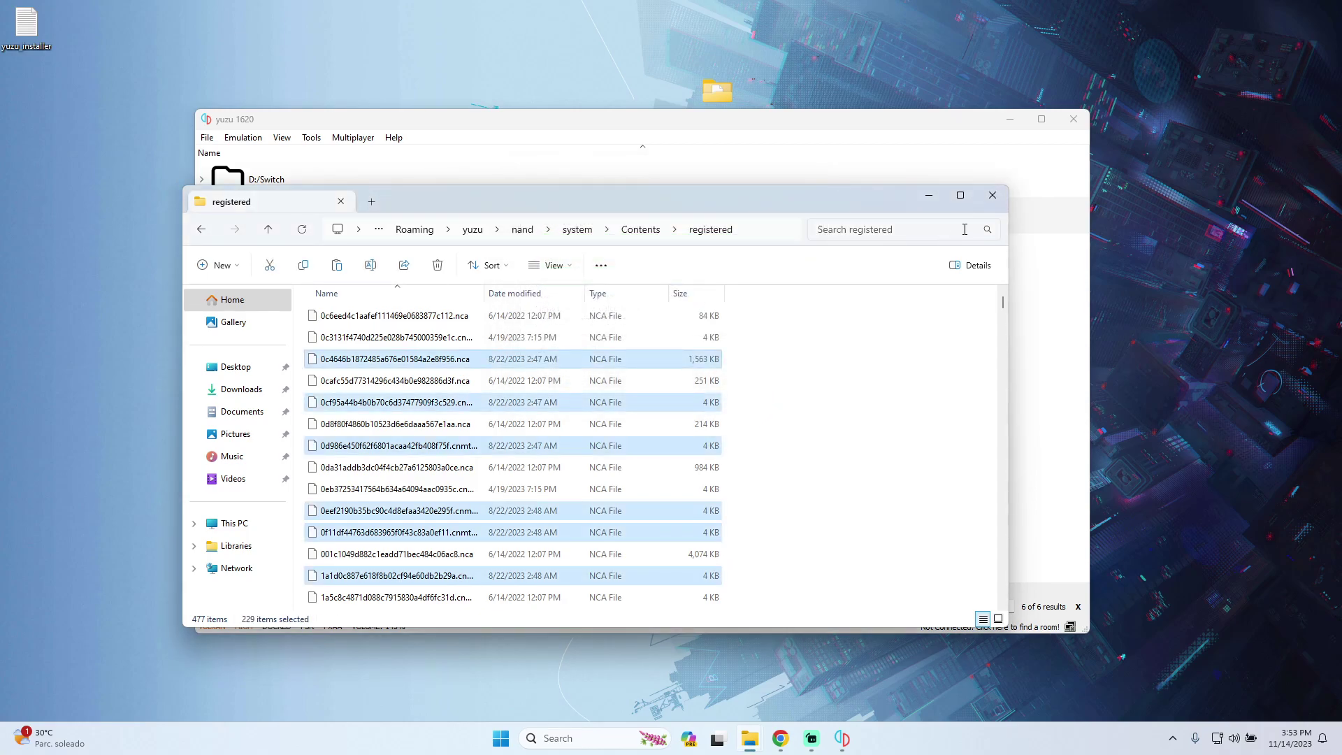
pyautogui.click(994, 199)
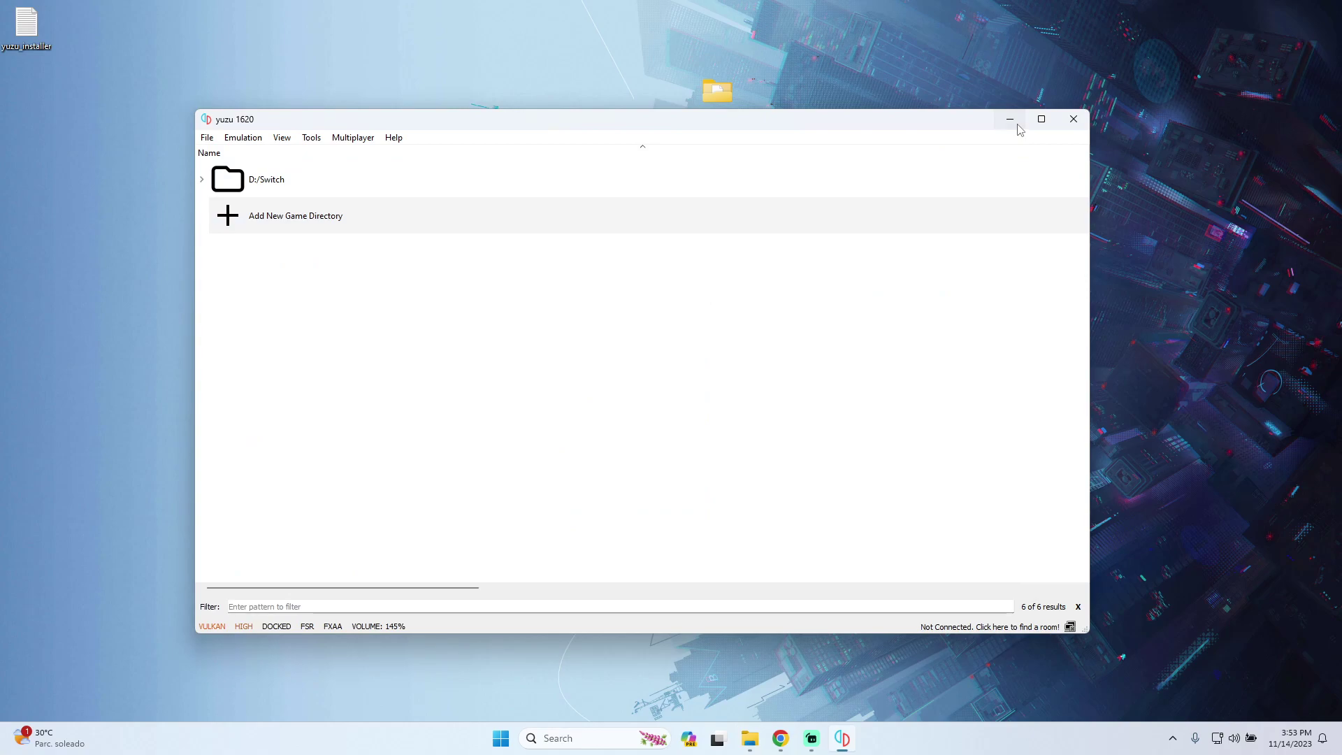
# Minimize yuzu, move the two folders to another spot on the desktop, and bring yuzu back up.
pyautogui.click(1010, 121)
pyautogui.moveTo(716, 167); pyautogui.dragTo(559, 172)
pyautogui.moveTo(716, 94); pyautogui.dragTo(612, 171)
pyautogui.click(842, 738)
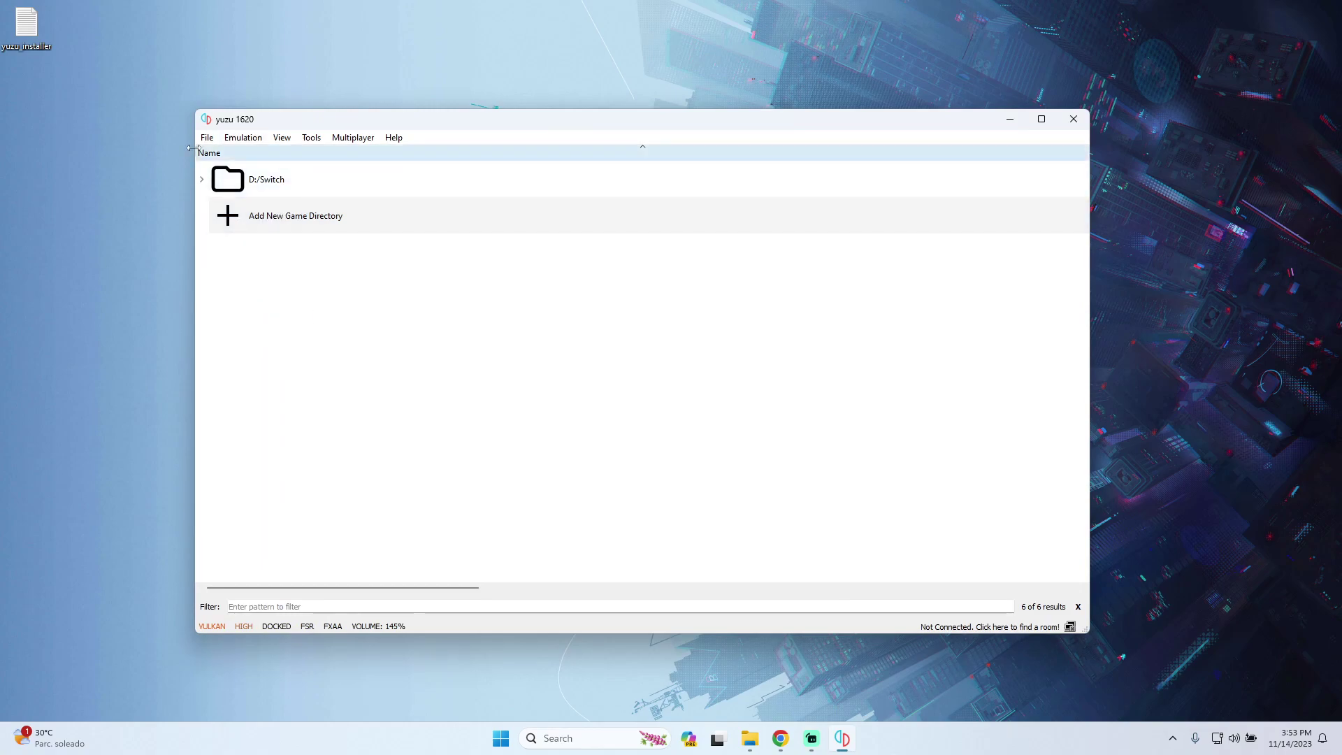
# Add the Switch folder on the SSD Other (D:) drive as a game directory, check its game list and collapse it.
pyautogui.doubleClick(290, 223)
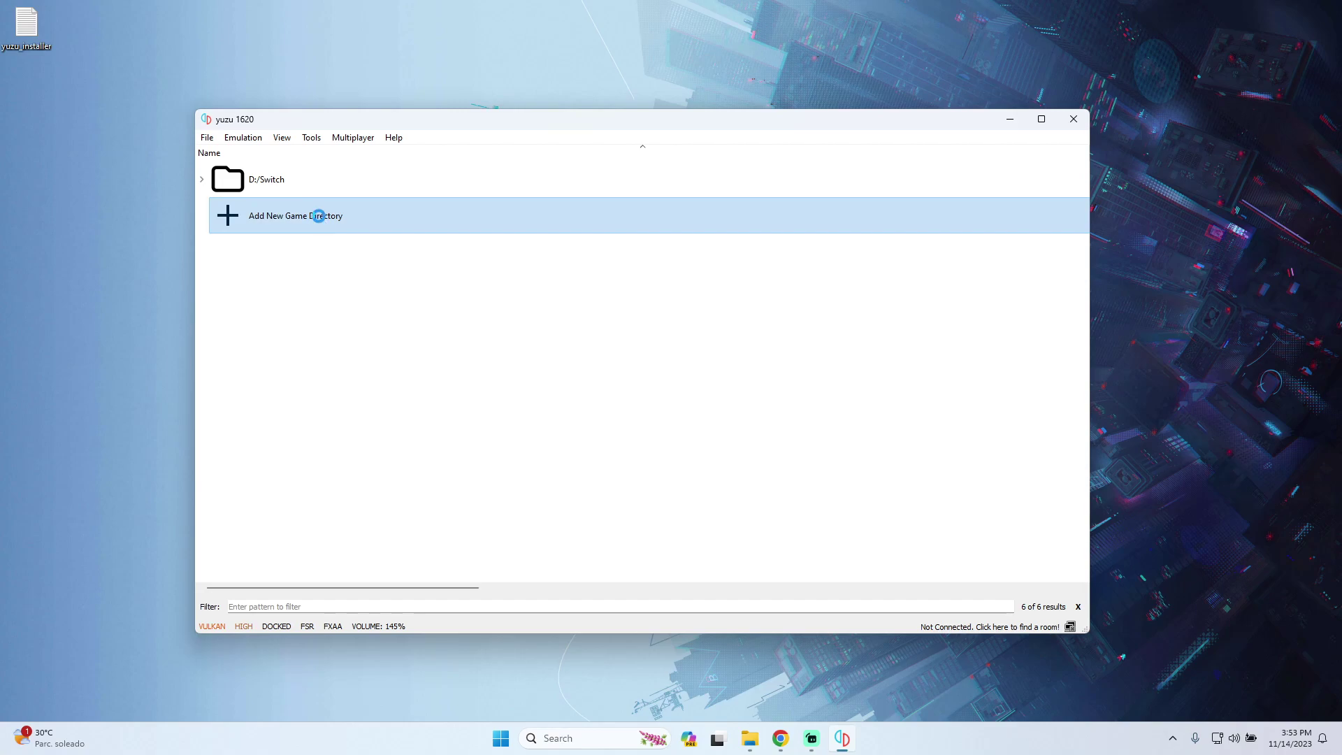
pyautogui.scroll(-2, 304, 296)
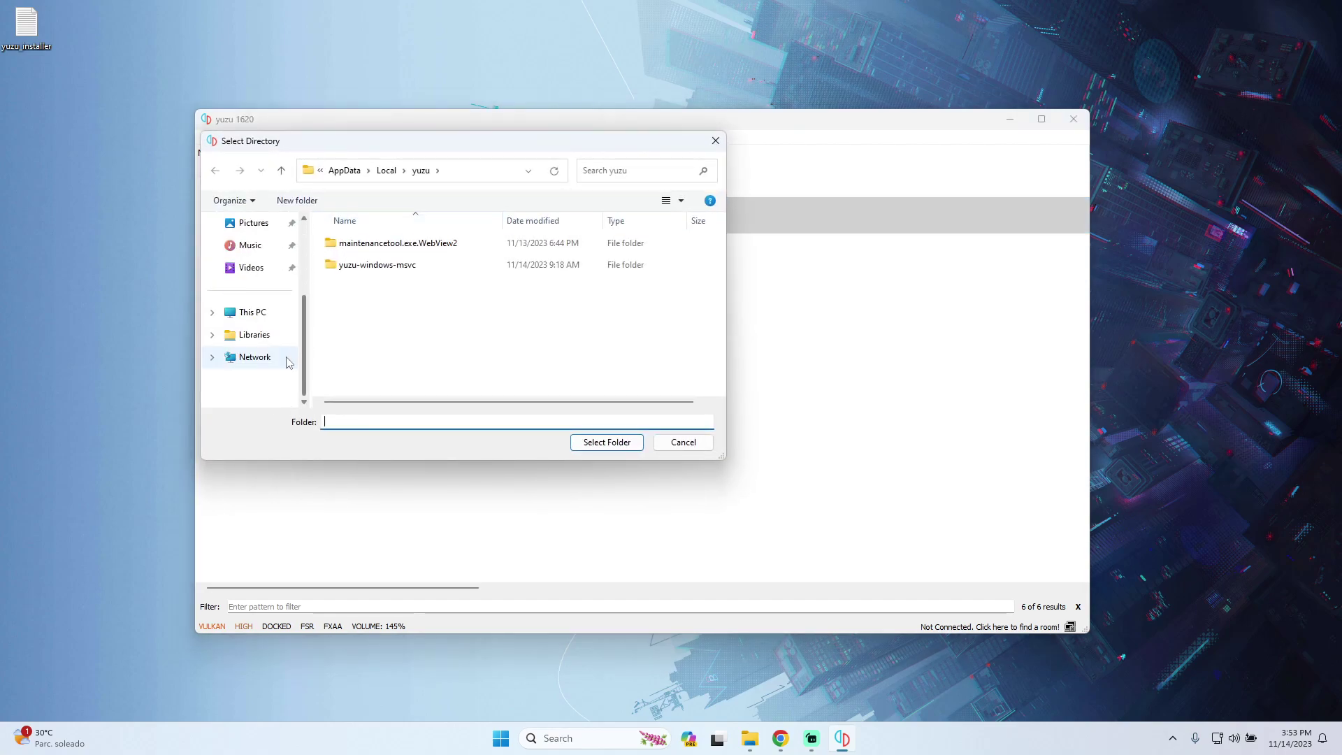
pyautogui.click(253, 312)
pyautogui.click(565, 266)
pyautogui.doubleClick(565, 266)
pyautogui.click(560, 264)
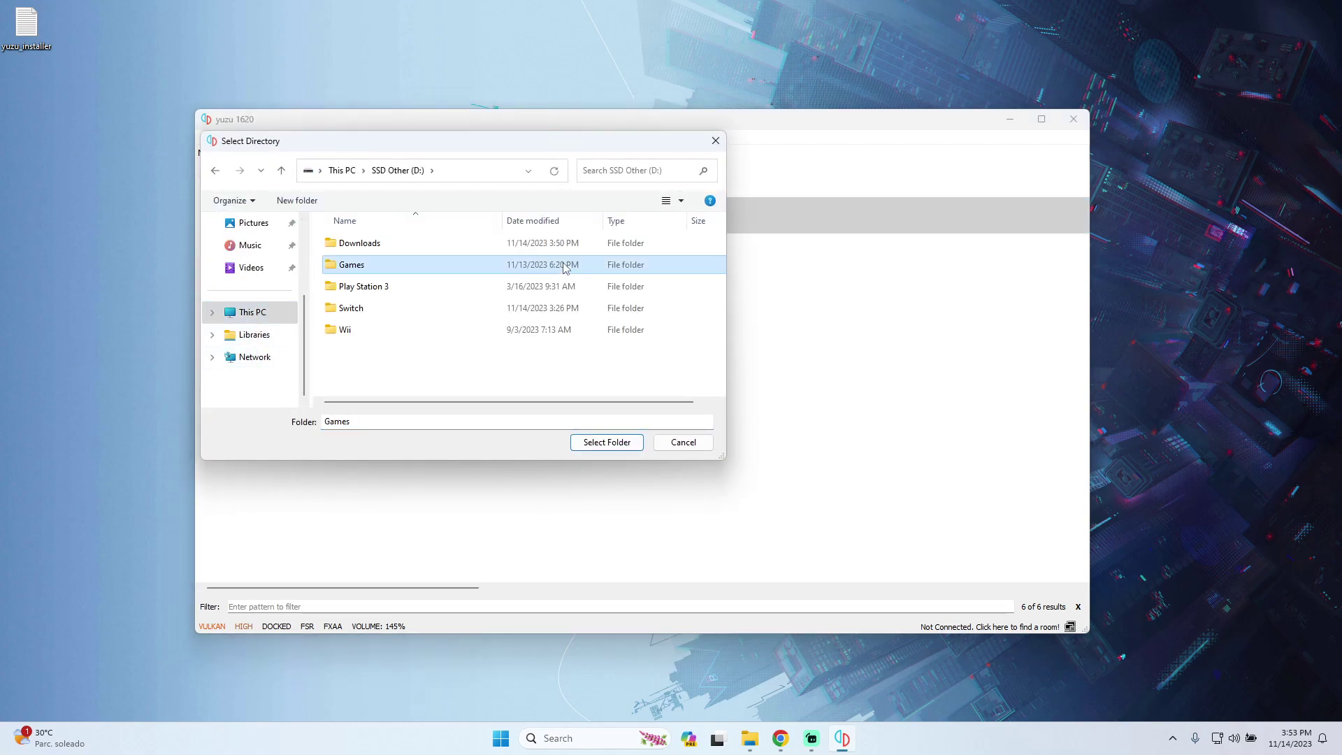
pyautogui.click(388, 311)
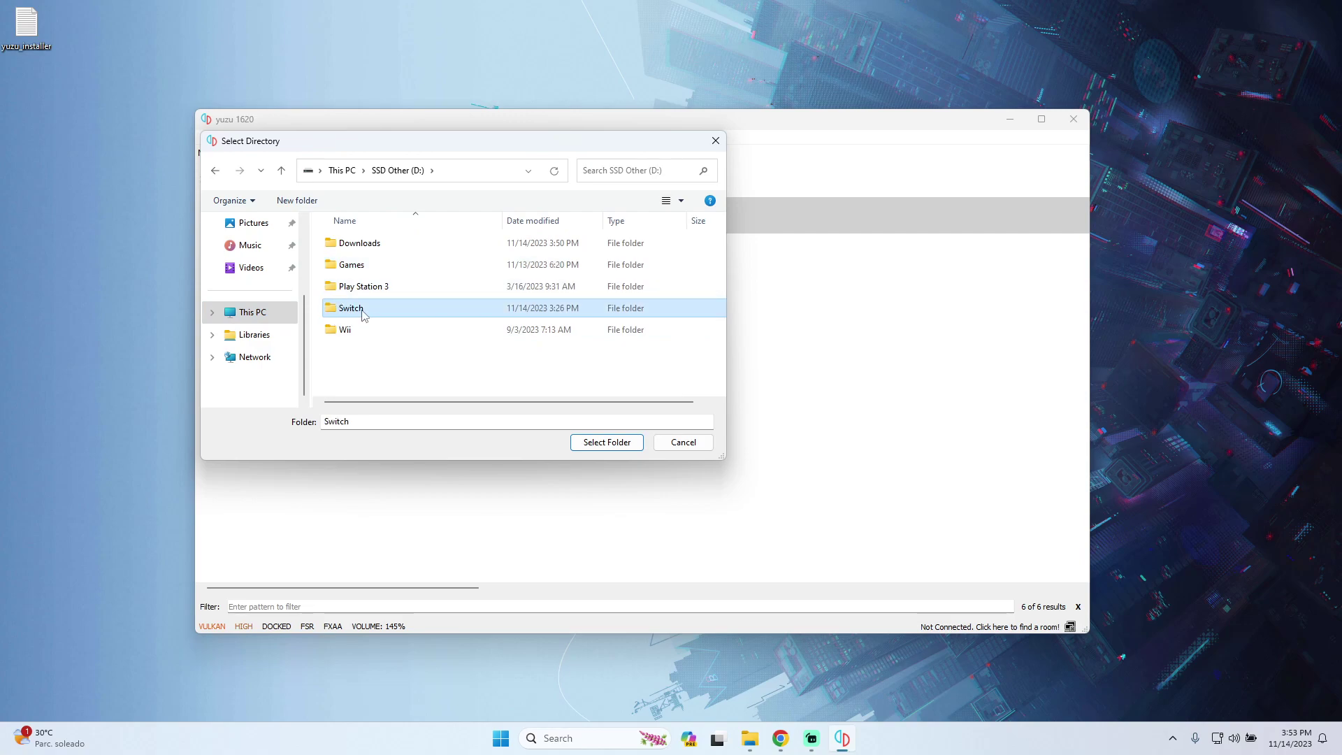
pyautogui.click(578, 445)
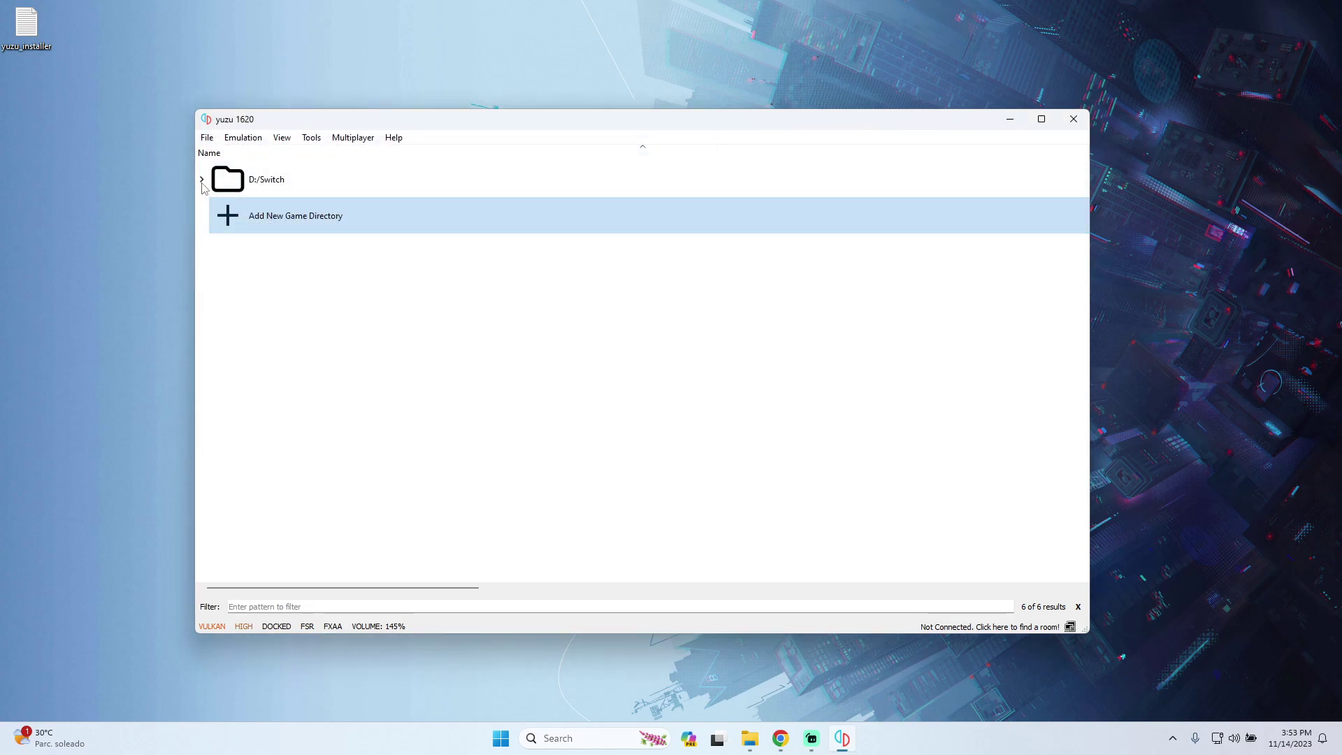
pyautogui.click(202, 181)
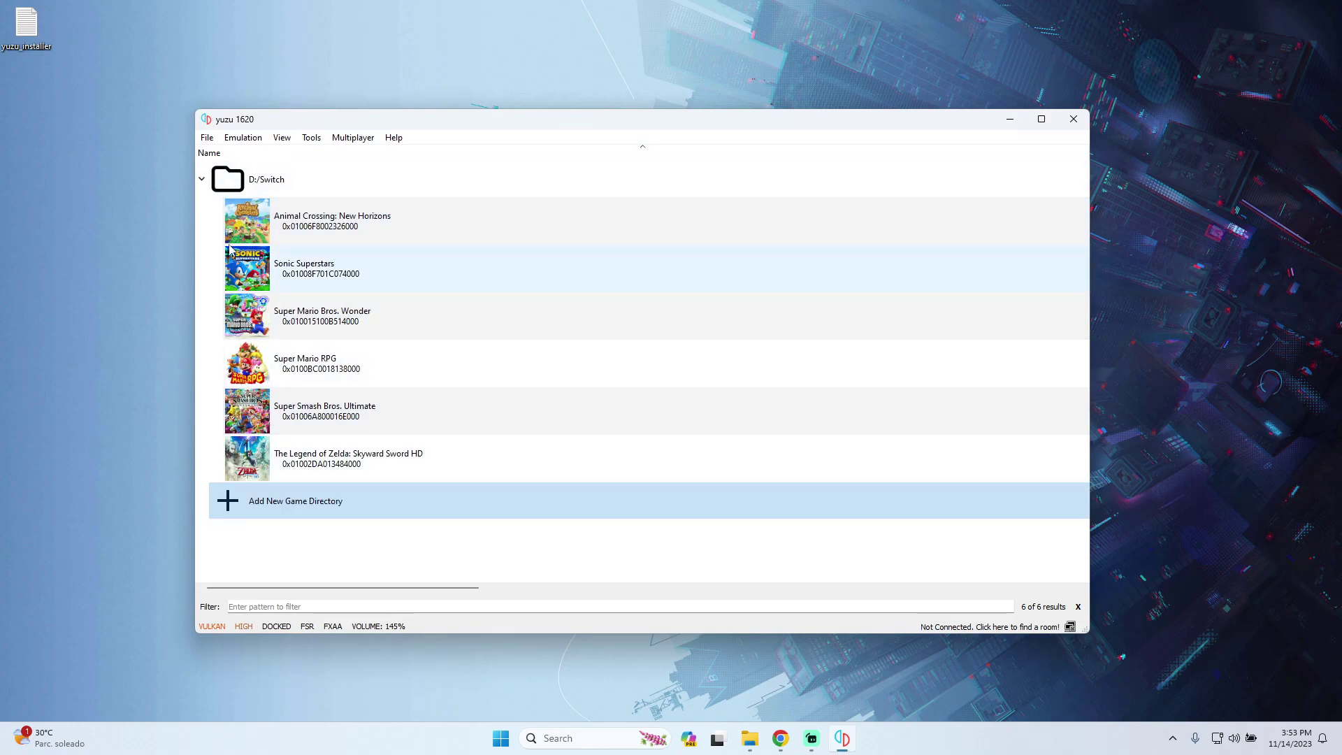
pyautogui.click(202, 180)
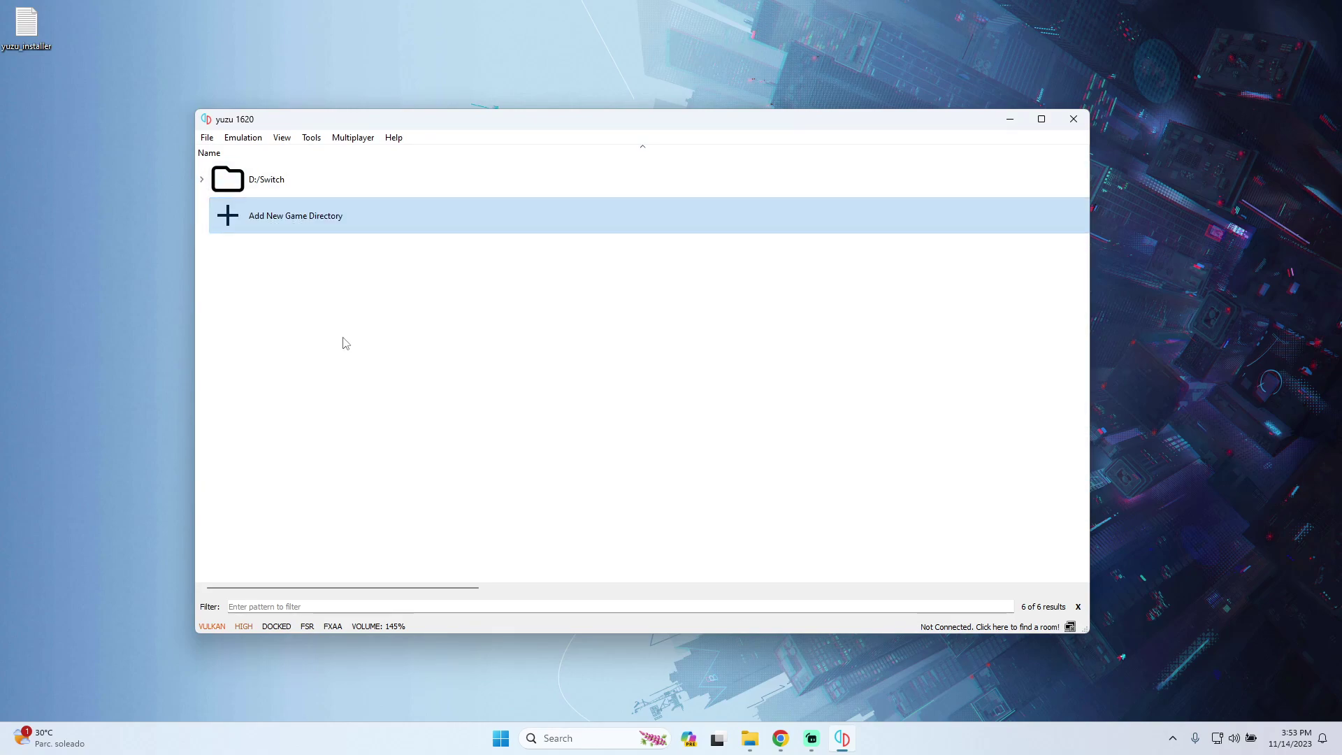
# Install Sonic Superstars Update.nsp to NAND from the Sonic Superstars [NSZ] folder in Downloads on drive D:, and dismiss the results.
pyautogui.click(207, 139)
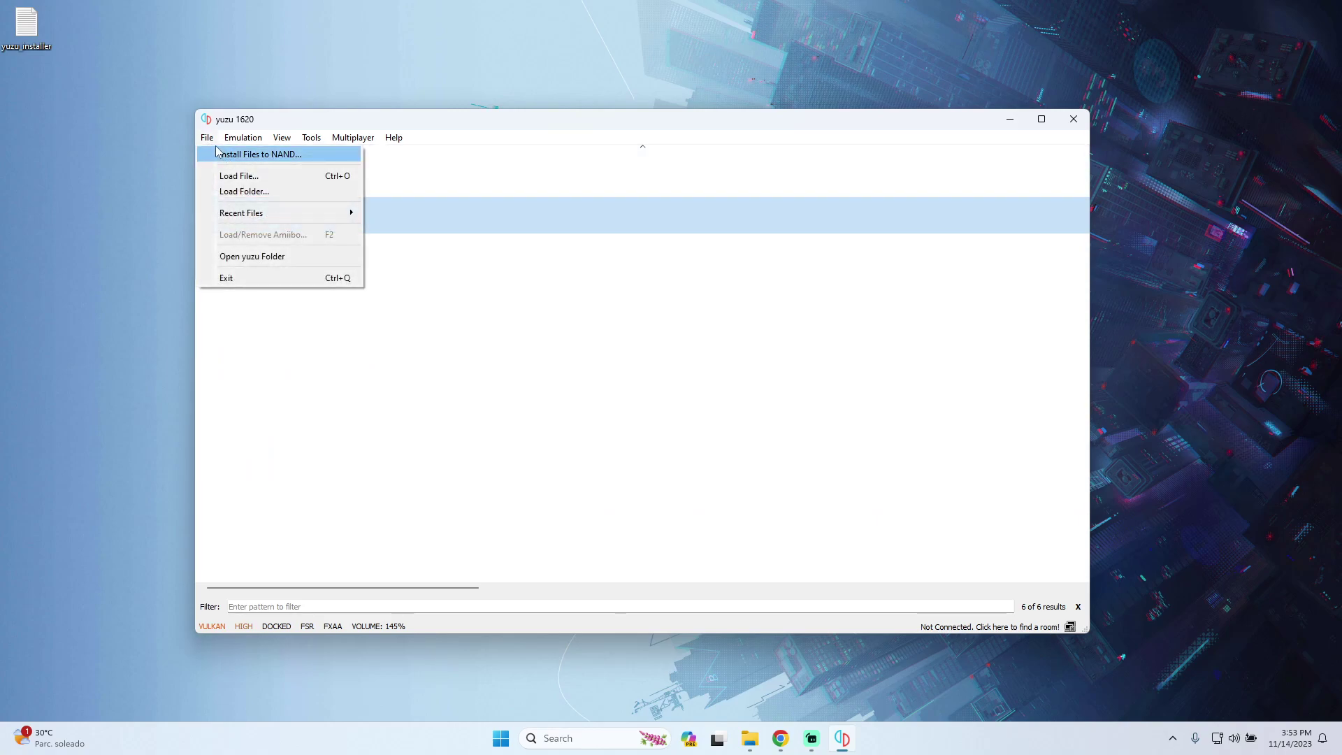
pyautogui.click(269, 156)
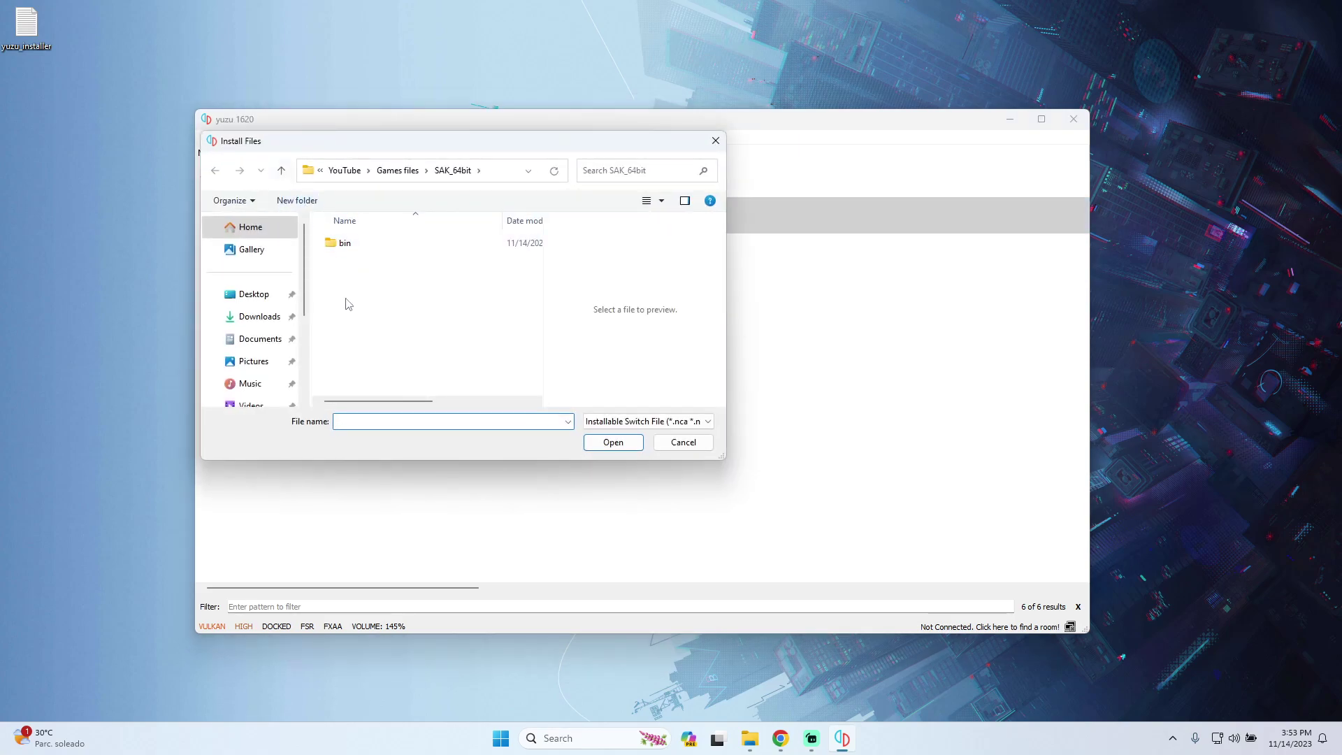
pyautogui.scroll(-3, 279, 355)
pyautogui.click(231, 312)
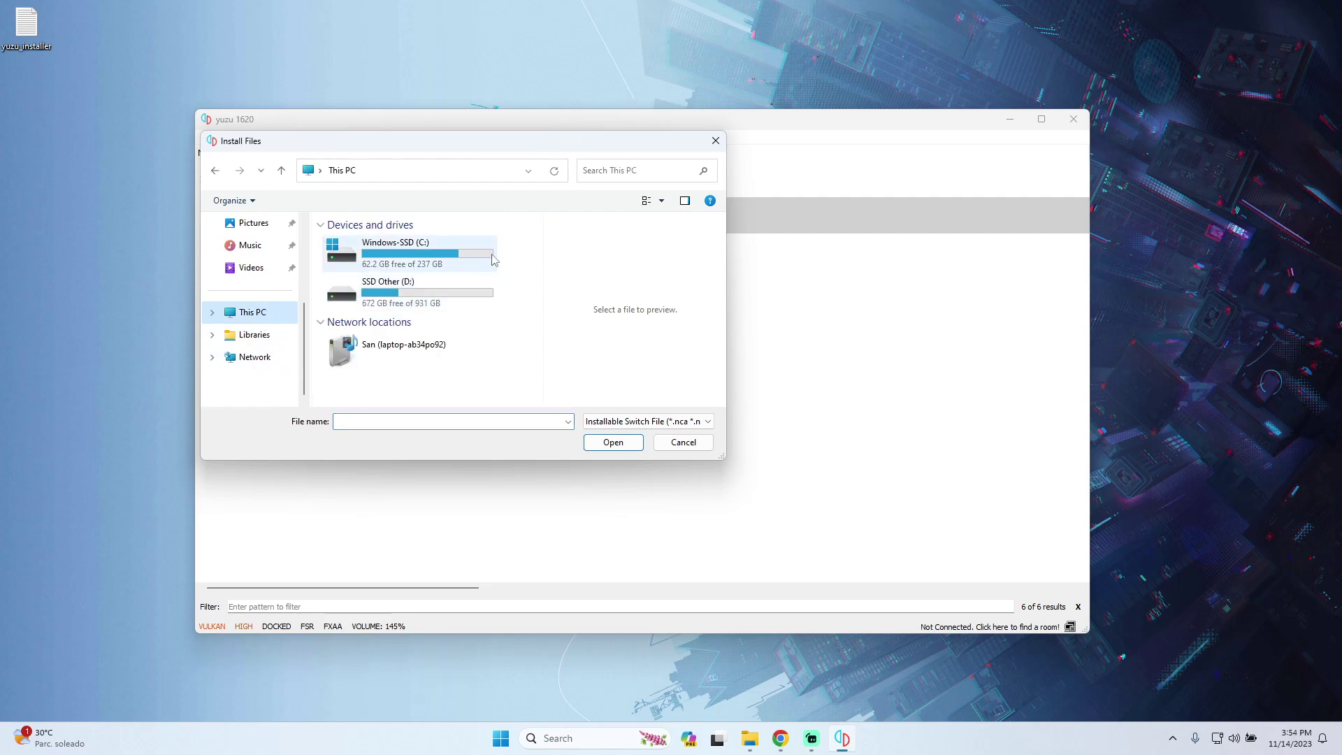
pyautogui.doubleClick(383, 293)
pyautogui.doubleClick(364, 239)
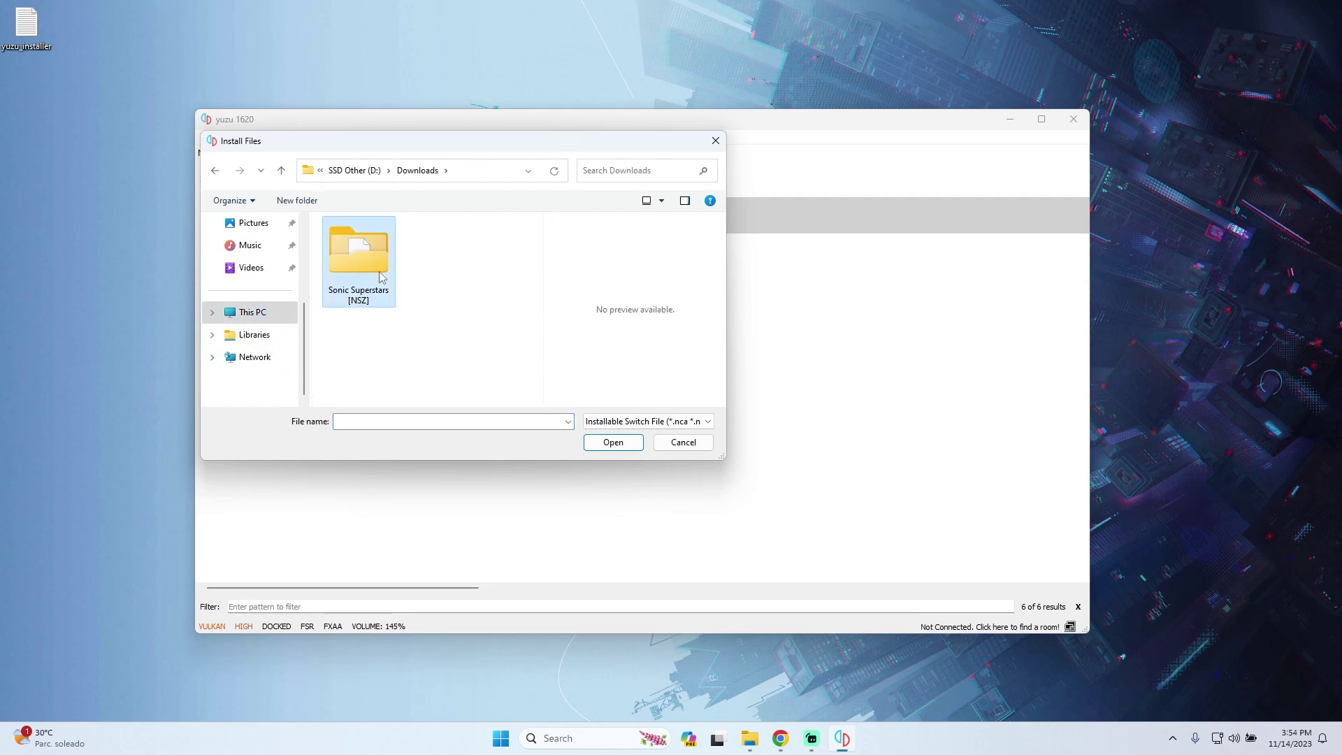
pyautogui.doubleClick(380, 272)
pyautogui.click(380, 272)
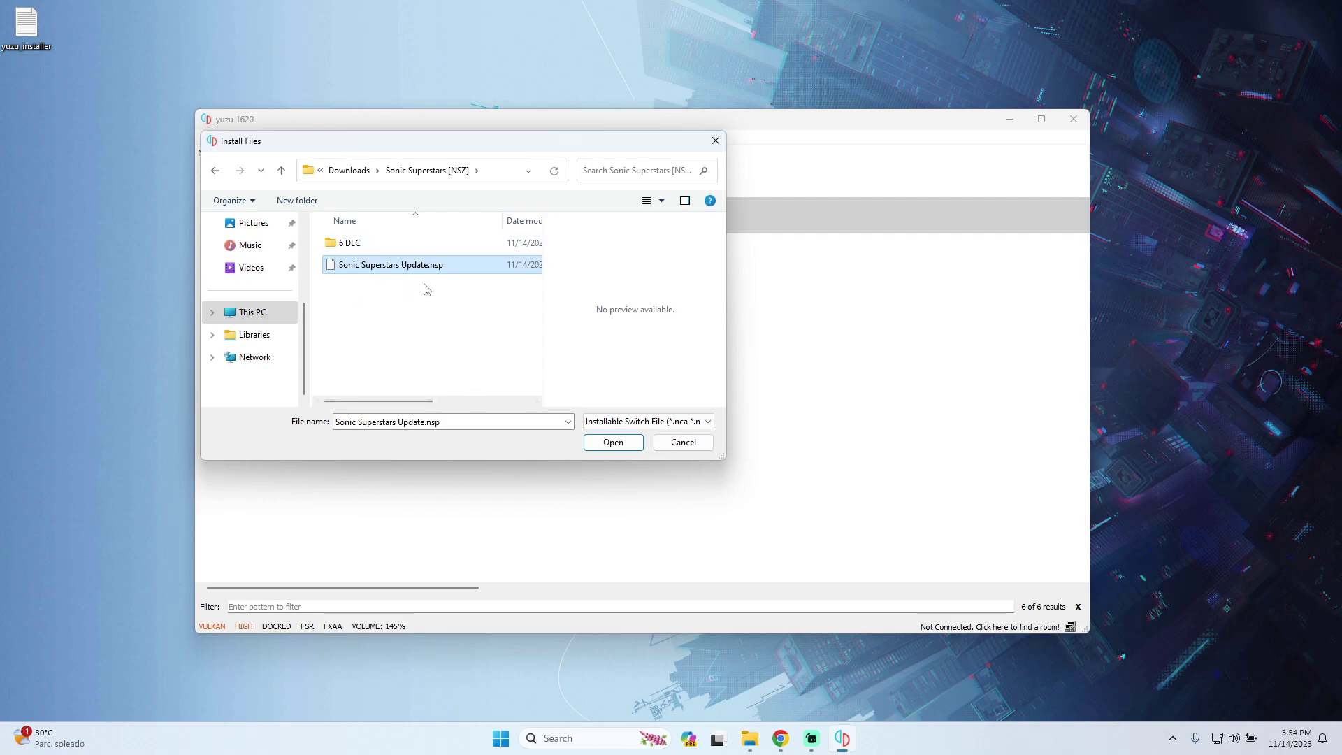
pyautogui.click(613, 445)
pyautogui.click(675, 465)
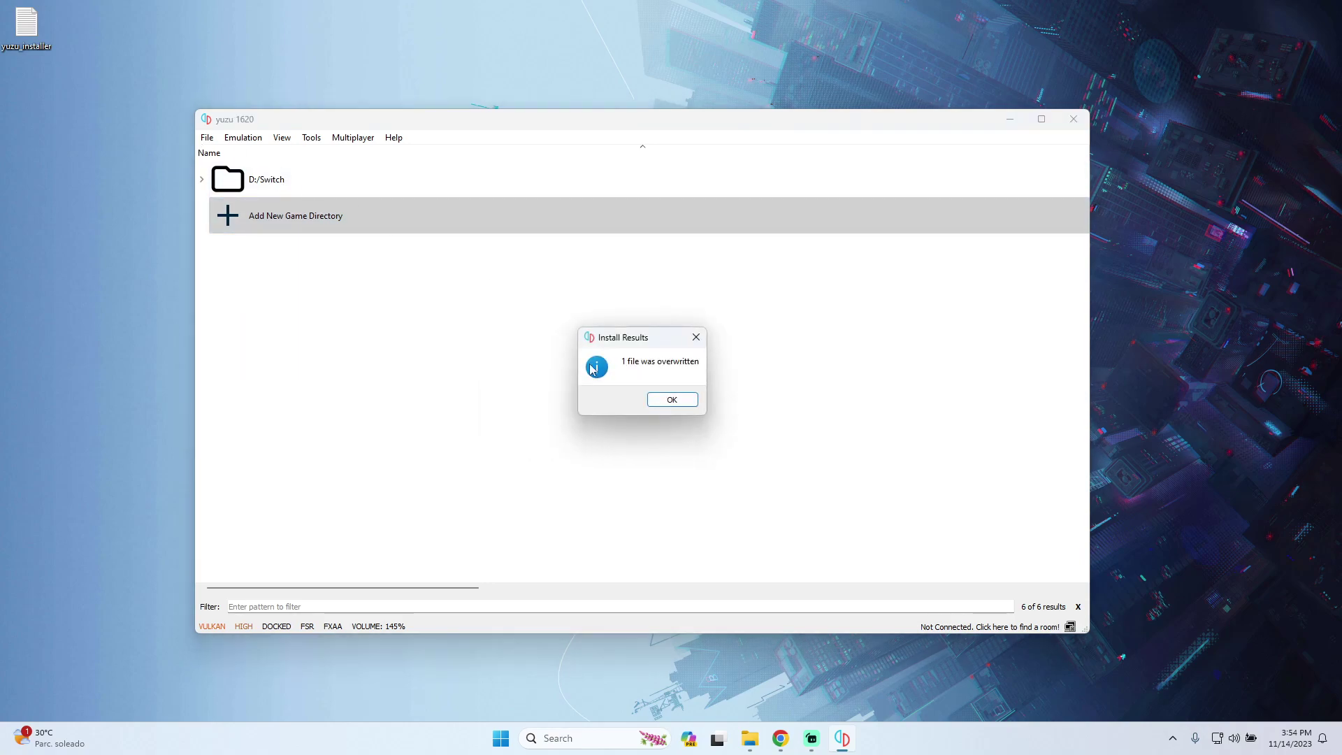
pyautogui.click(671, 399)
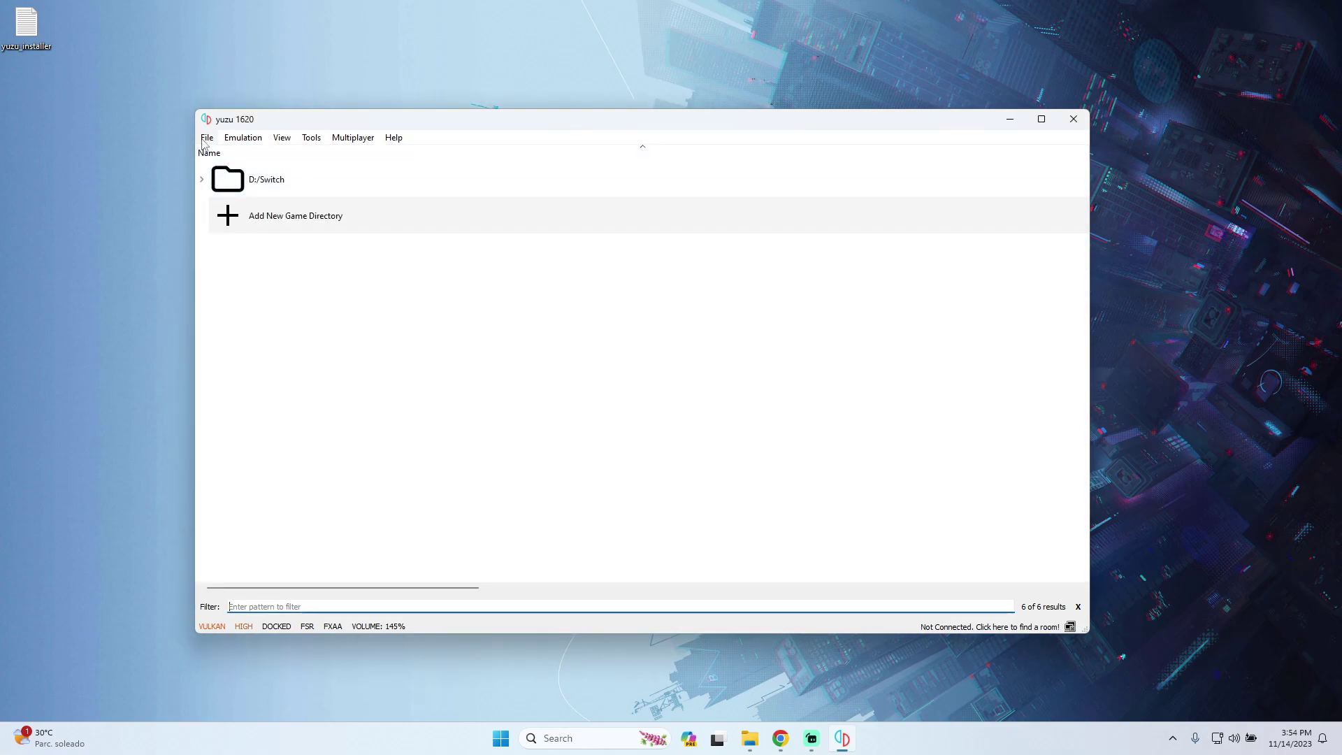
# Install all the Sonic Superstars DLC files from the 6 DLC folder to NAND and dismiss the results.
pyautogui.click(207, 137)
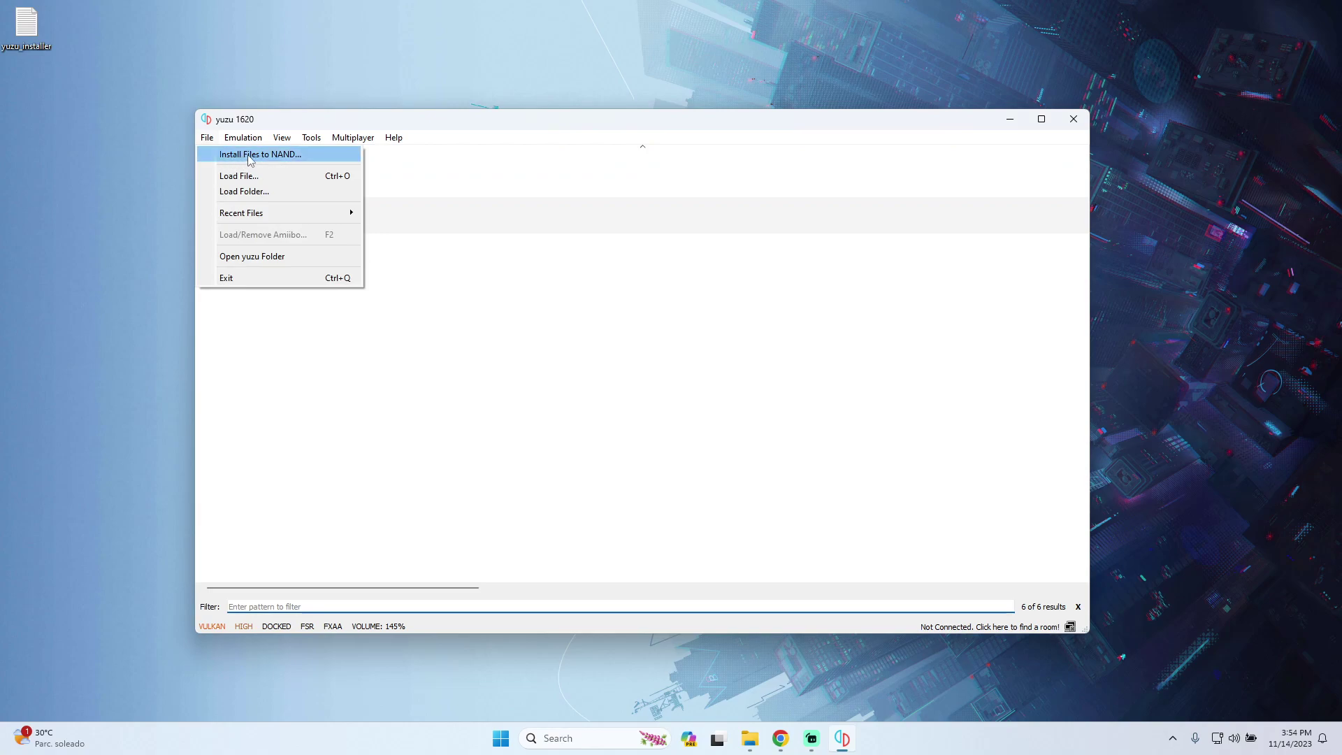
pyautogui.click(205, 155)
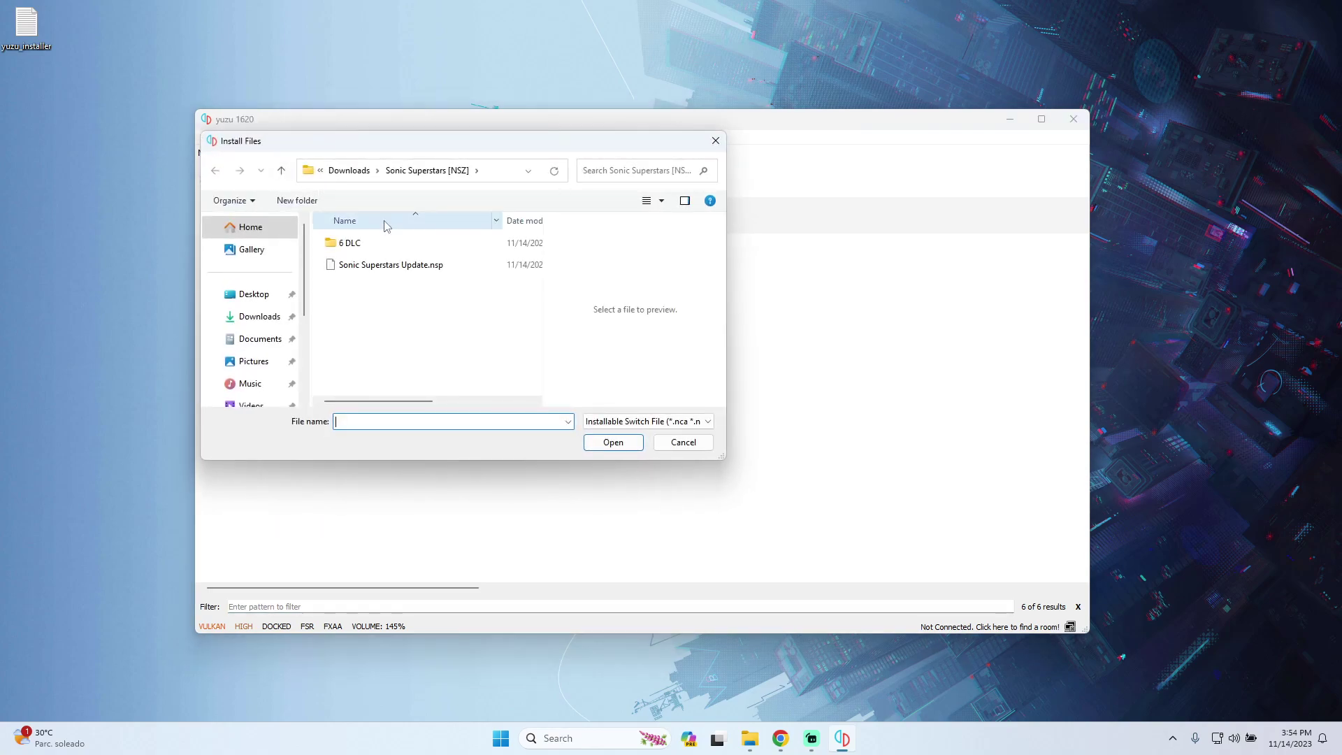
pyautogui.doubleClick(350, 243)
pyautogui.moveTo(403, 368); pyautogui.dragTo(337, 236)
pyautogui.click(611, 445)
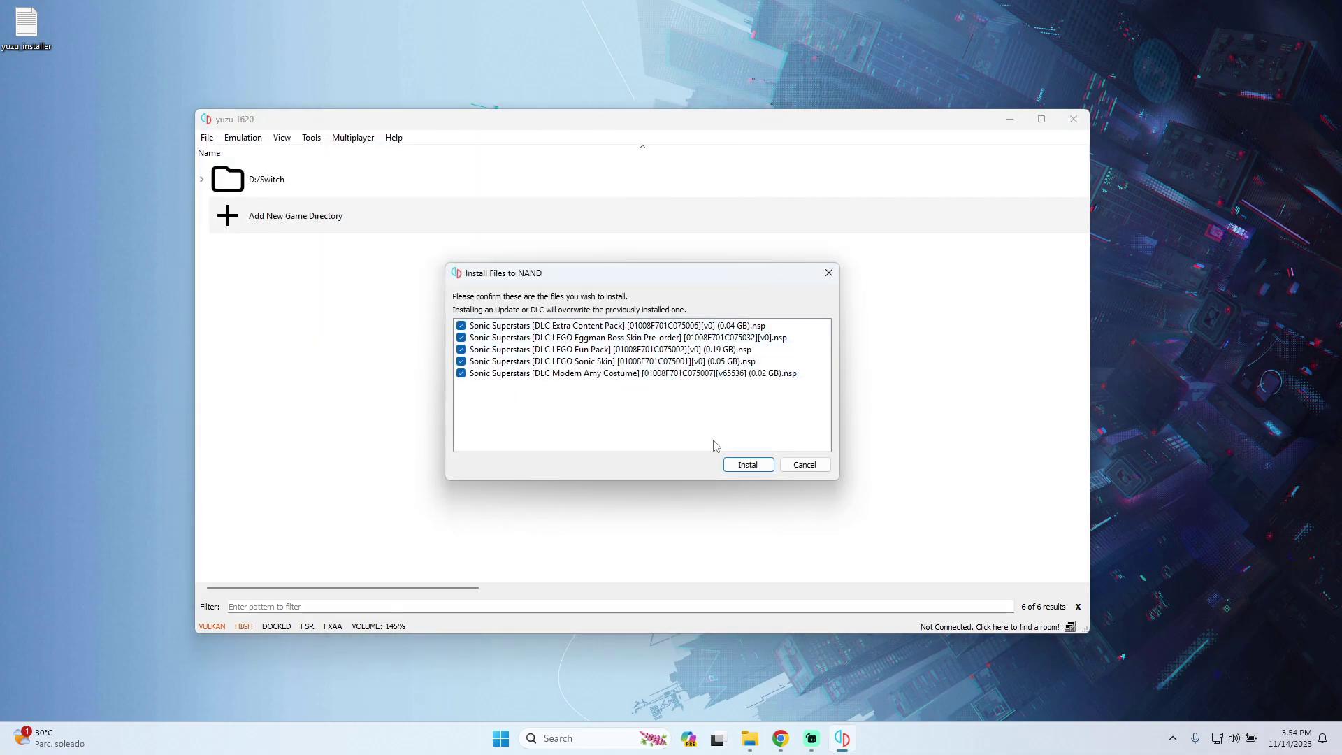
pyautogui.click(748, 469)
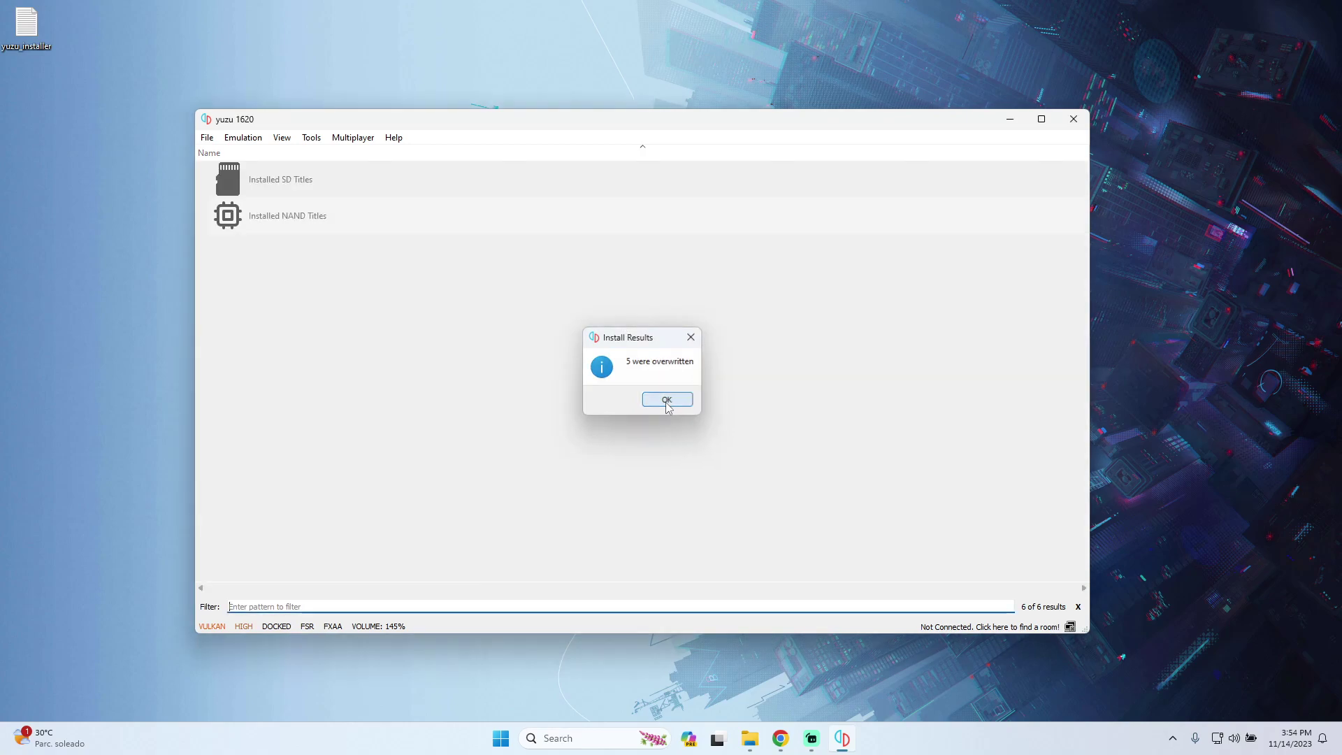
pyautogui.click(667, 407)
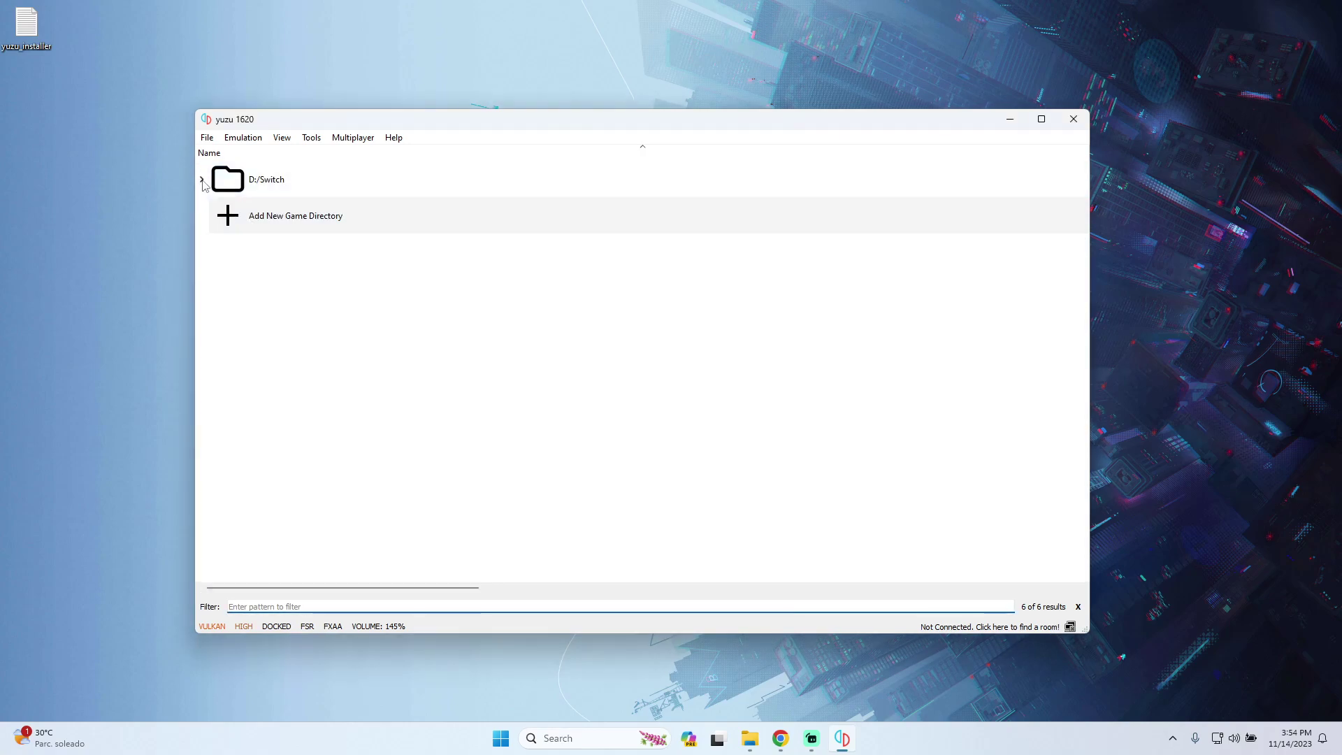
# Check the add-ons in the Sonic Superstars properties for the update and DLC, and collapse the D:/Switch game list.
pyautogui.rightClick(336, 279)
pyautogui.click(409, 477)
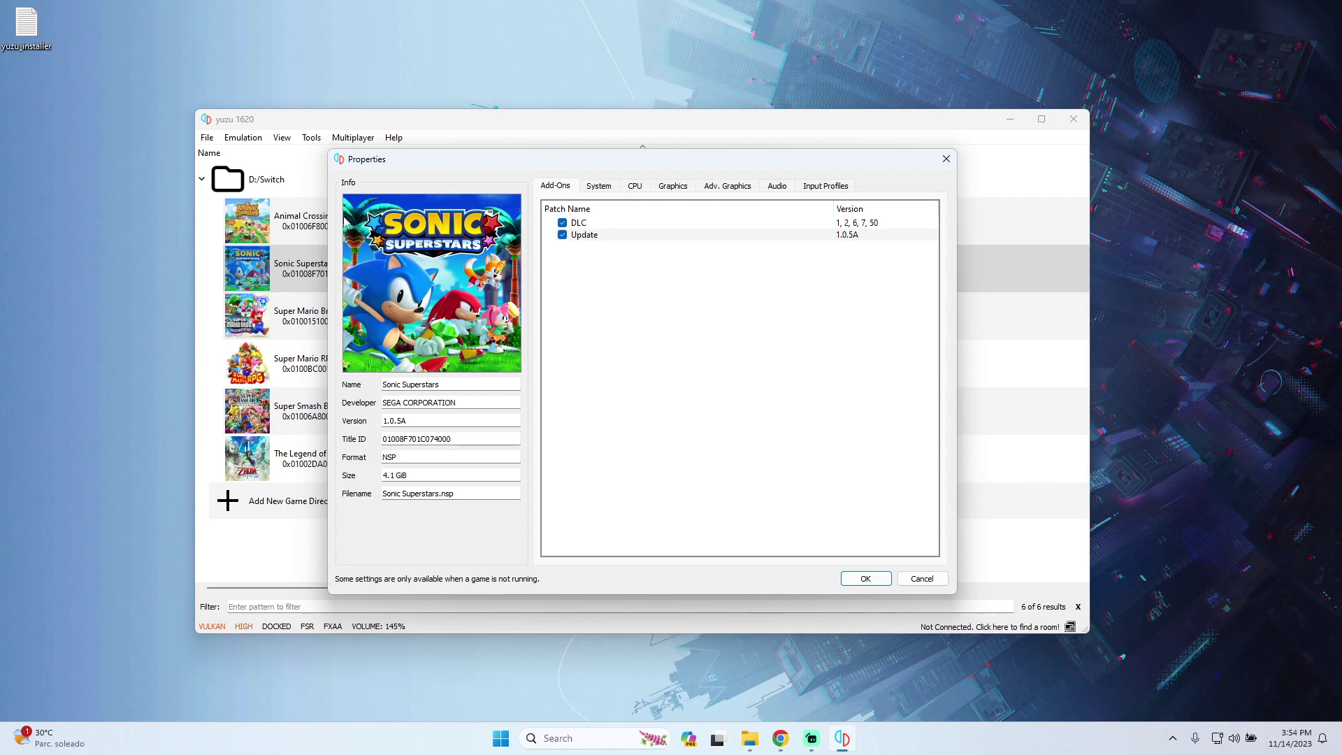
pyautogui.click(946, 159)
pyautogui.rightClick(369, 266)
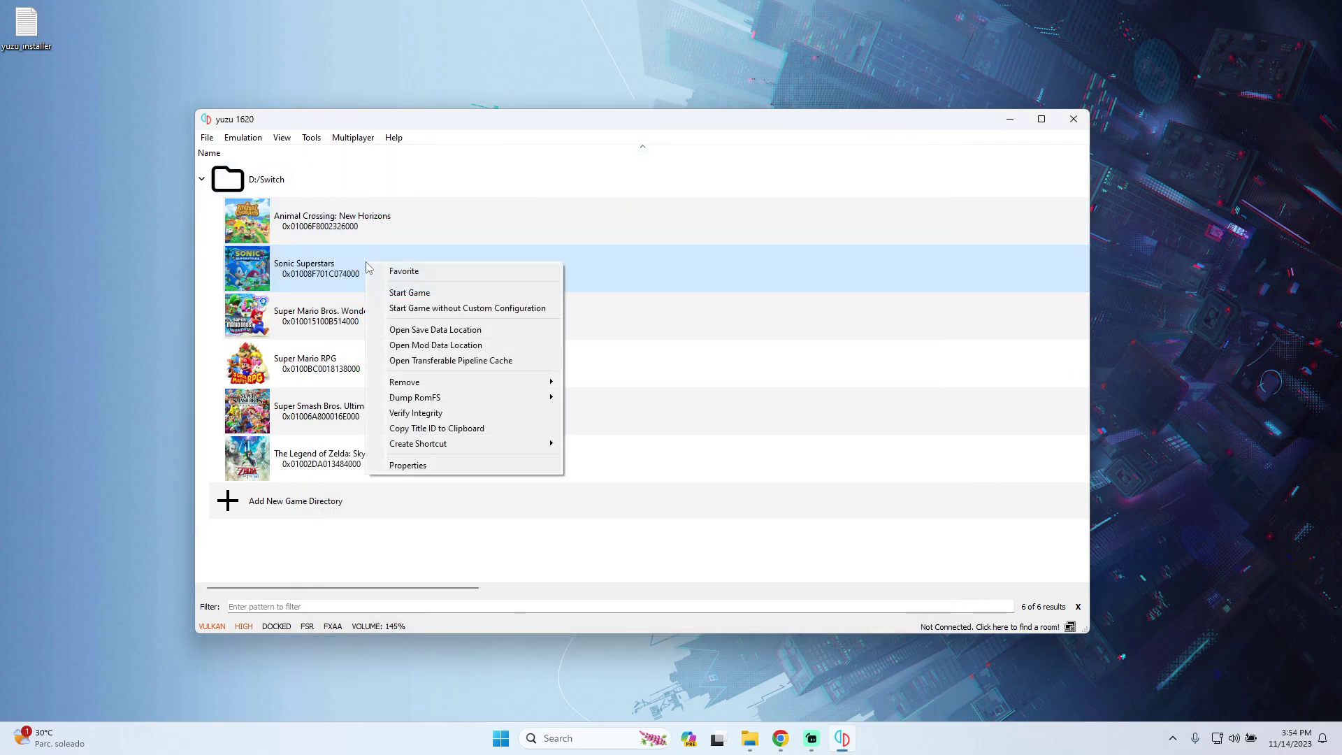
pyautogui.click(409, 466)
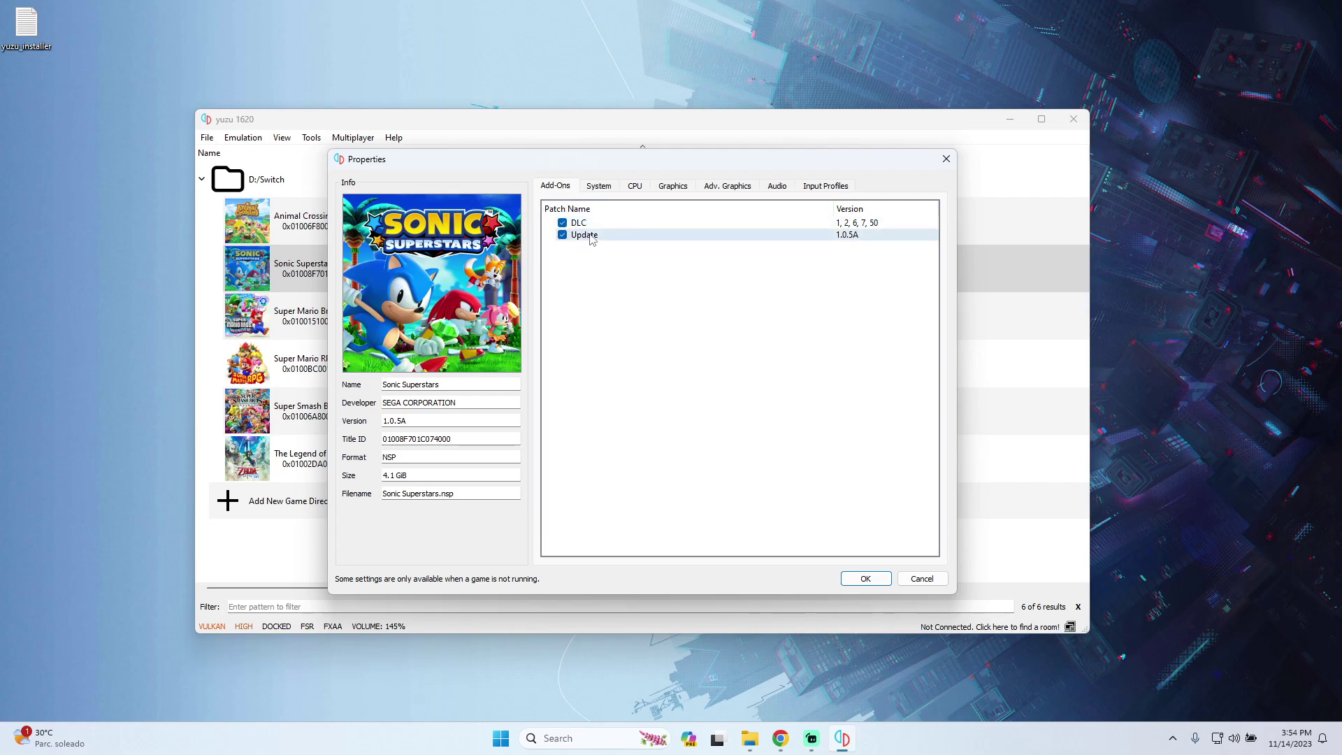
pyautogui.click(866, 579)
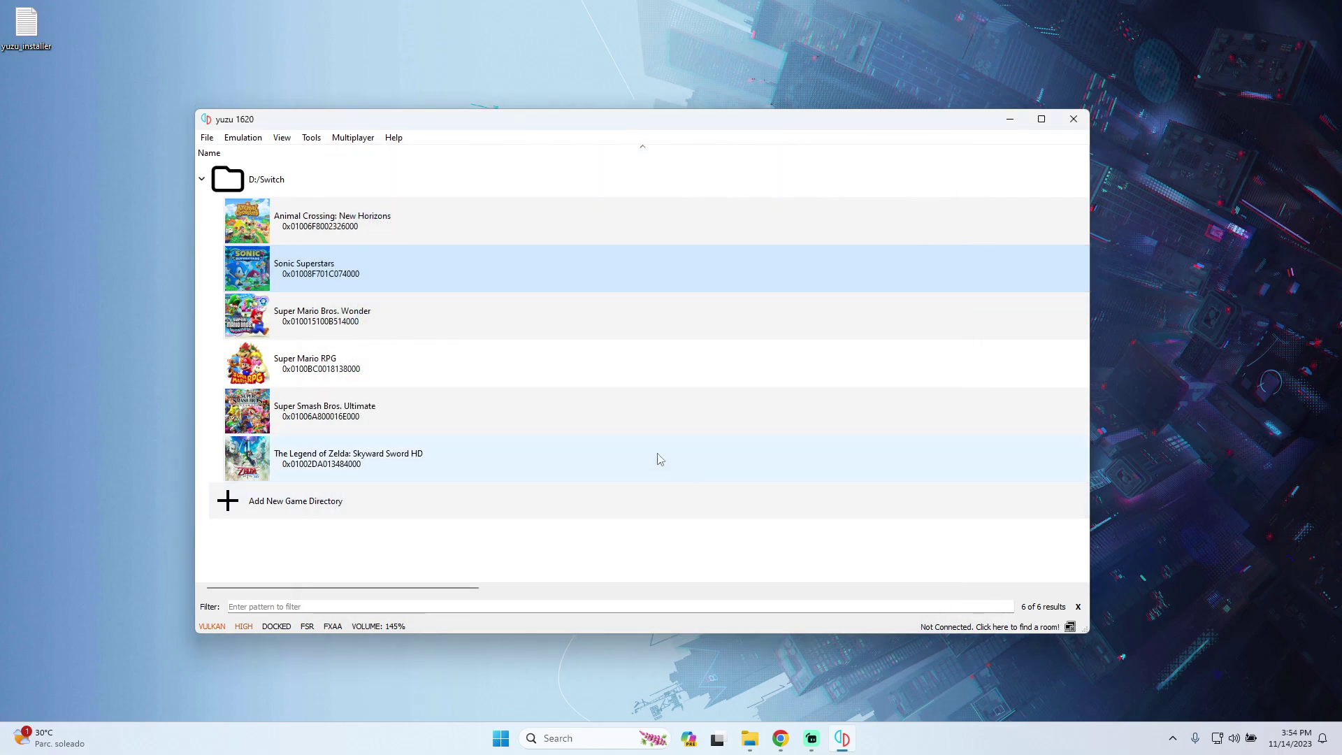
pyautogui.click(201, 179)
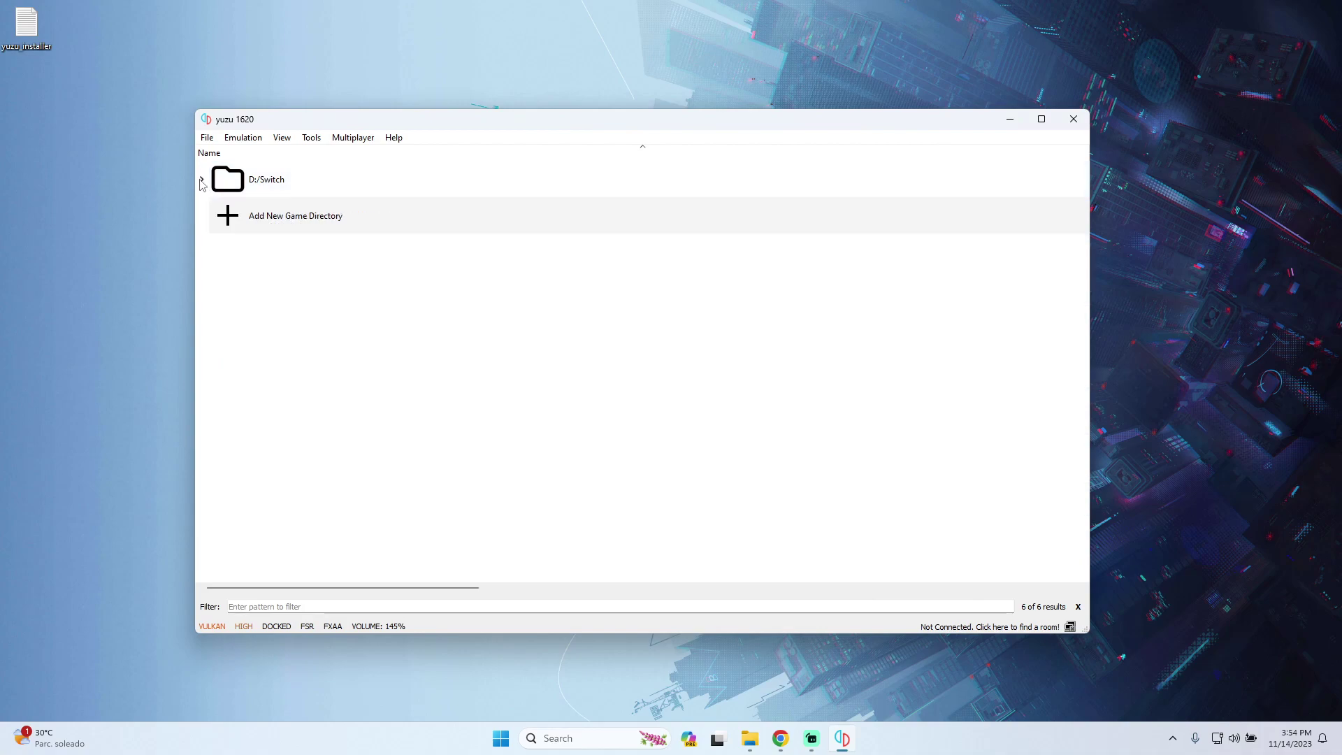
pyautogui.click(232, 137)
pyautogui.click(257, 208)
pyautogui.click(966, 132)
# Open the emulator configuration and, in the system settings, use Latin American Spanish as the language and USA as the region.
pyautogui.click(260, 138)
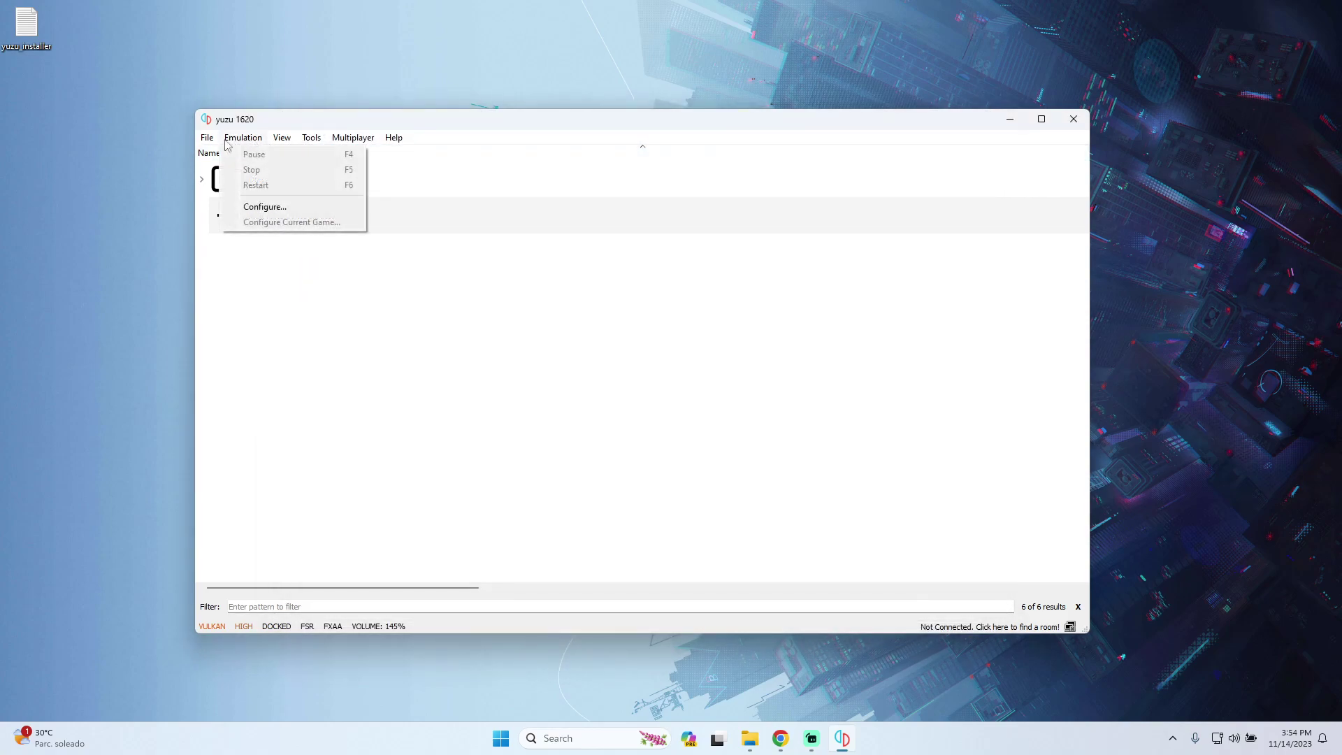
pyautogui.click(261, 211)
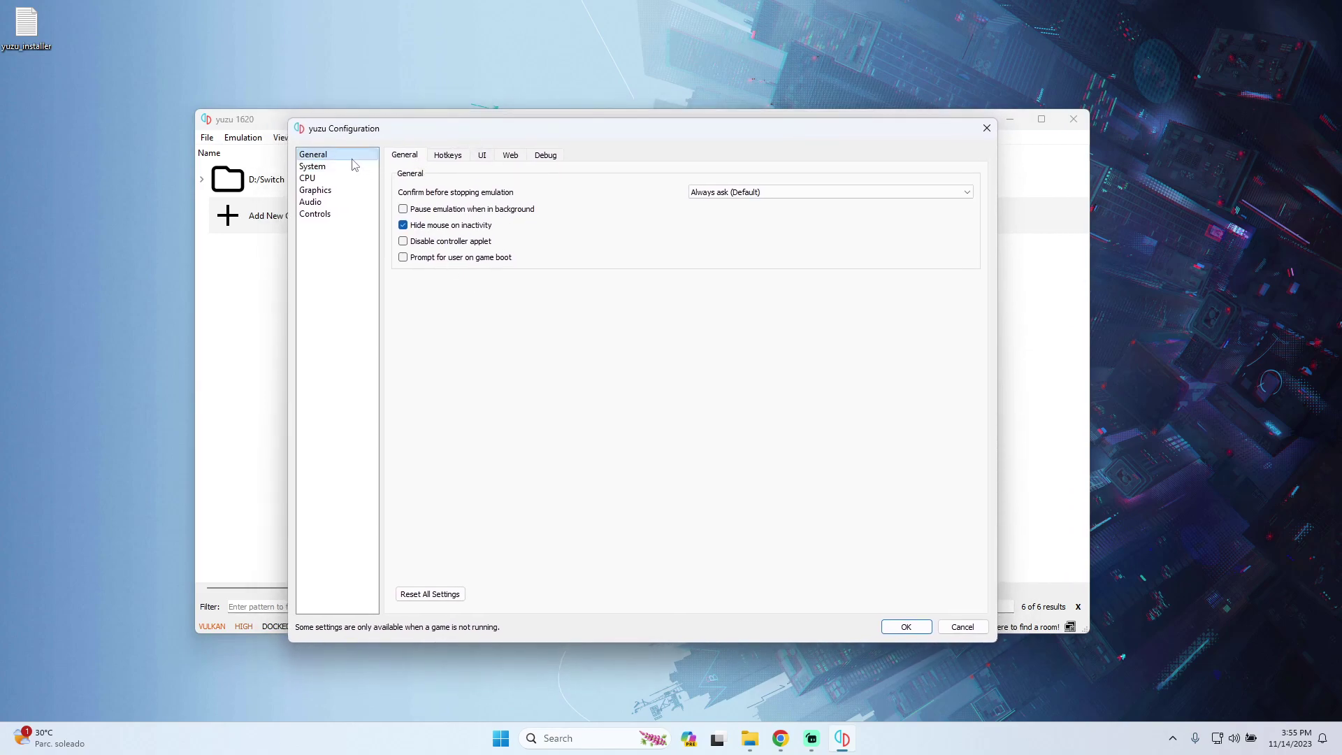
pyautogui.click(314, 170)
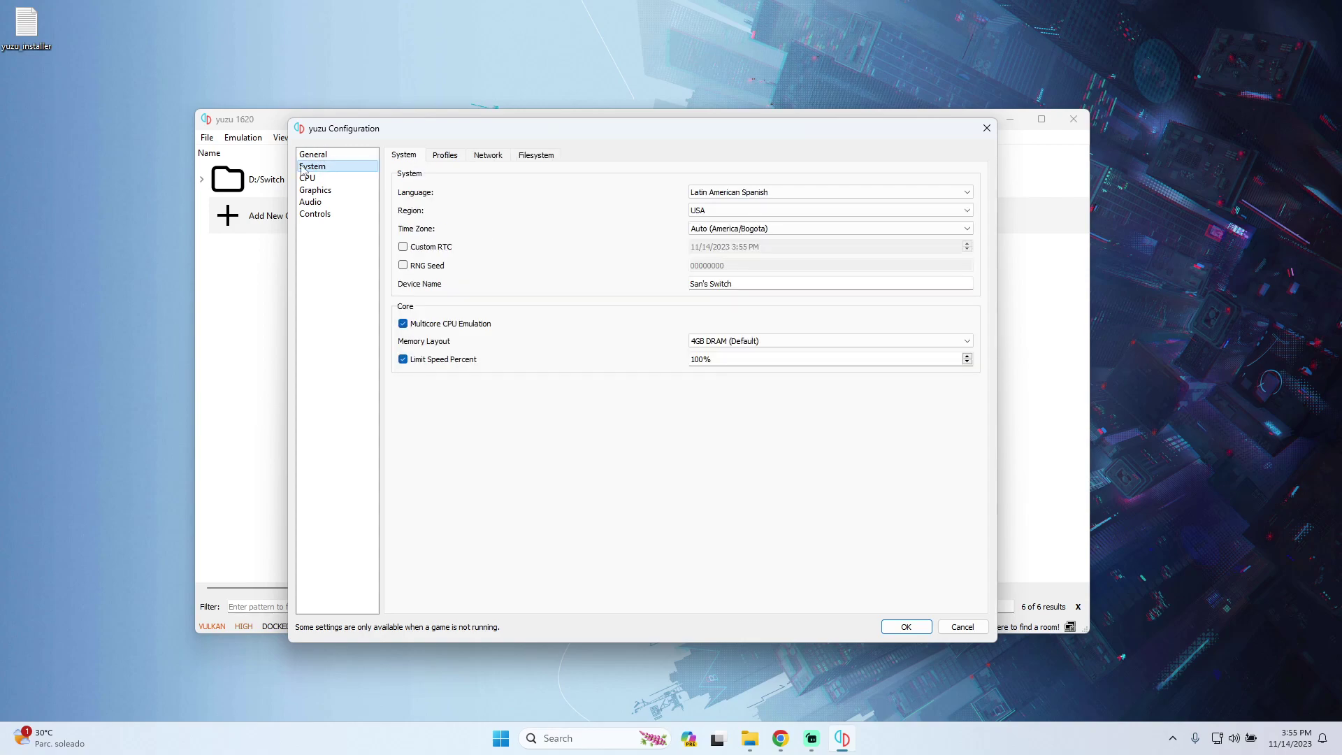
pyautogui.click(713, 195)
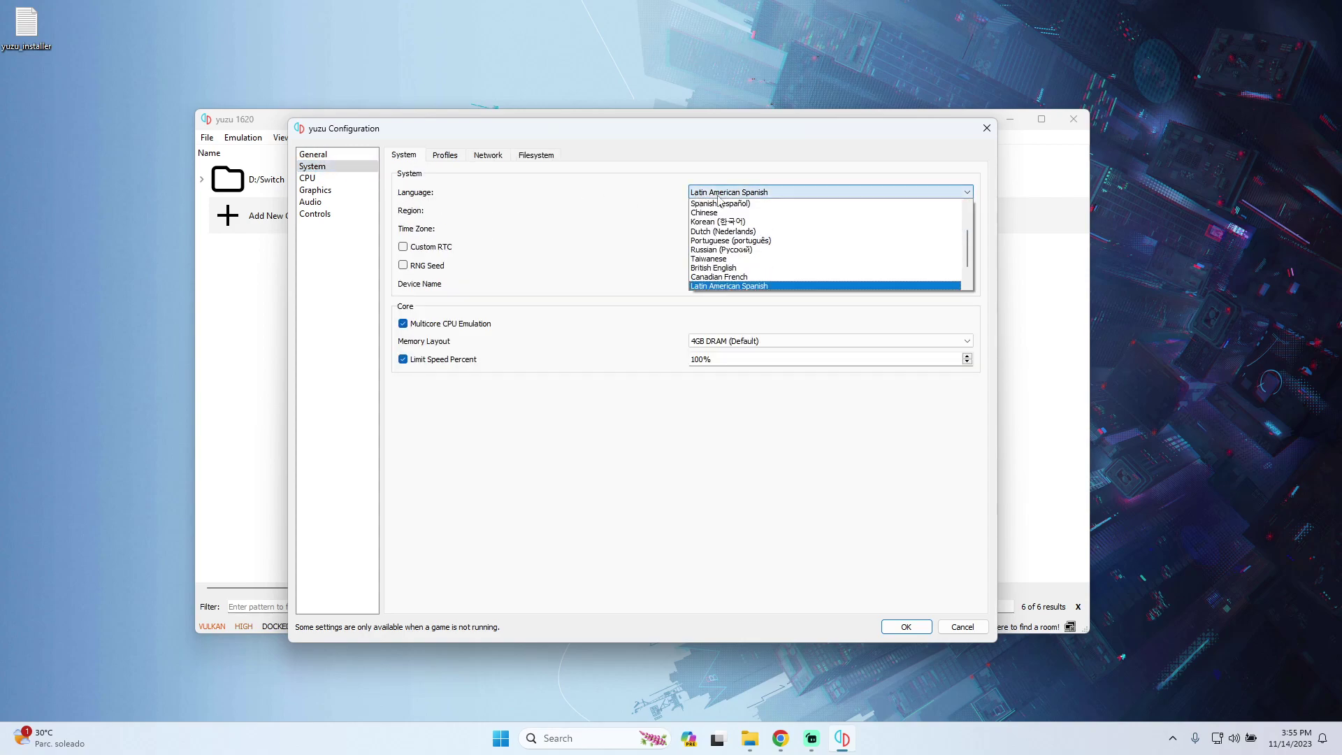
pyautogui.click(716, 196)
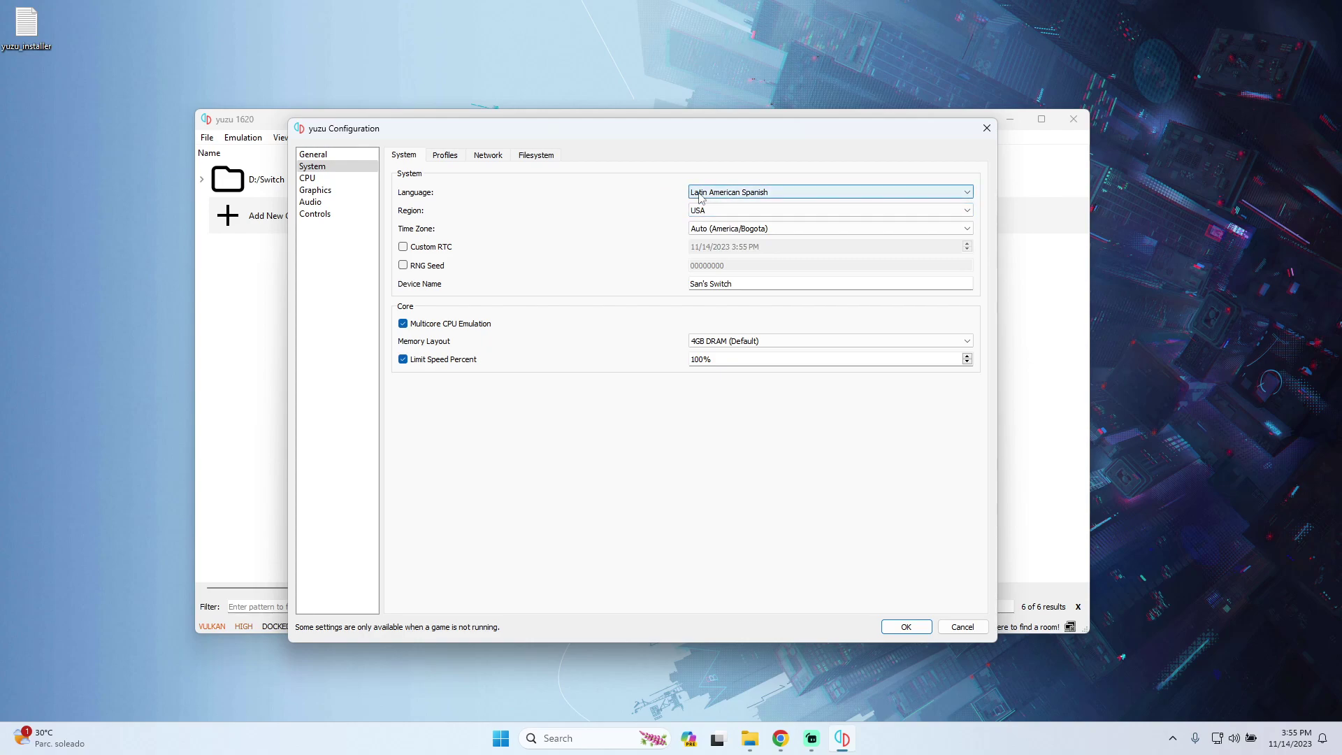
pyautogui.click(712, 211)
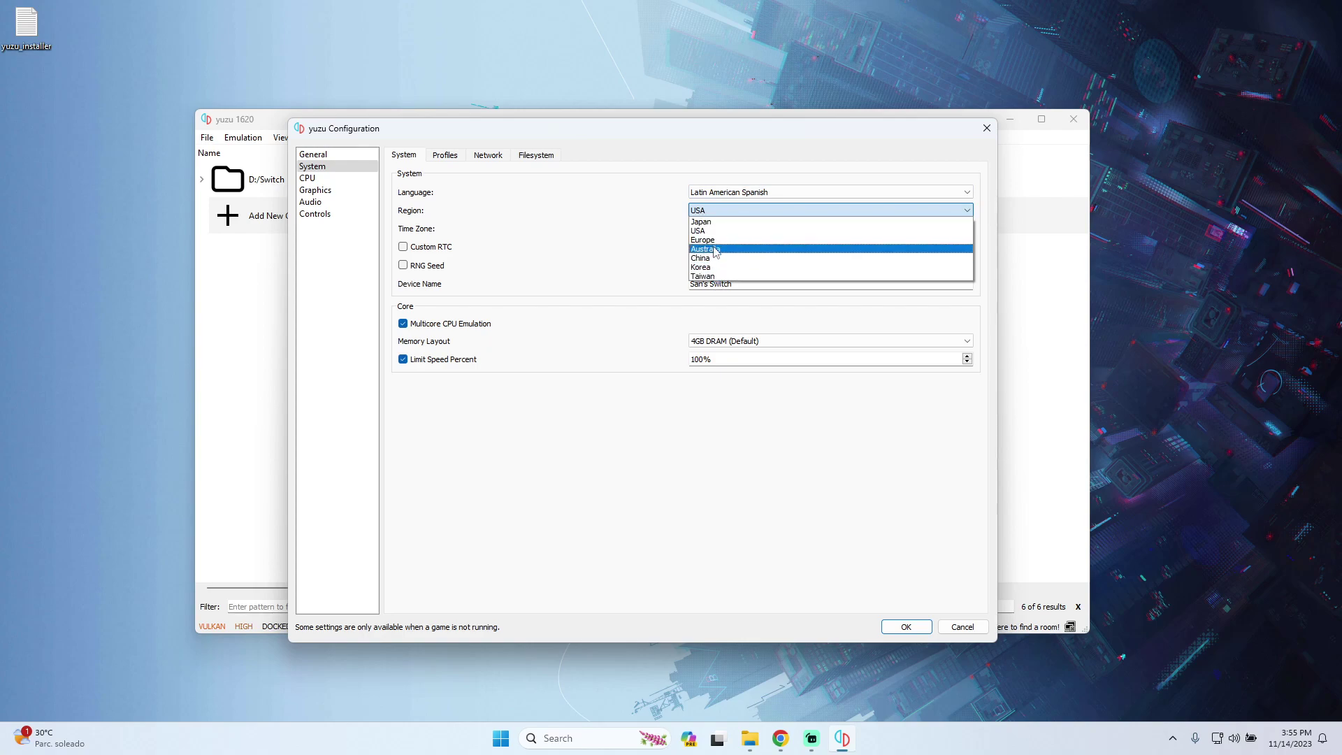
pyautogui.click(713, 230)
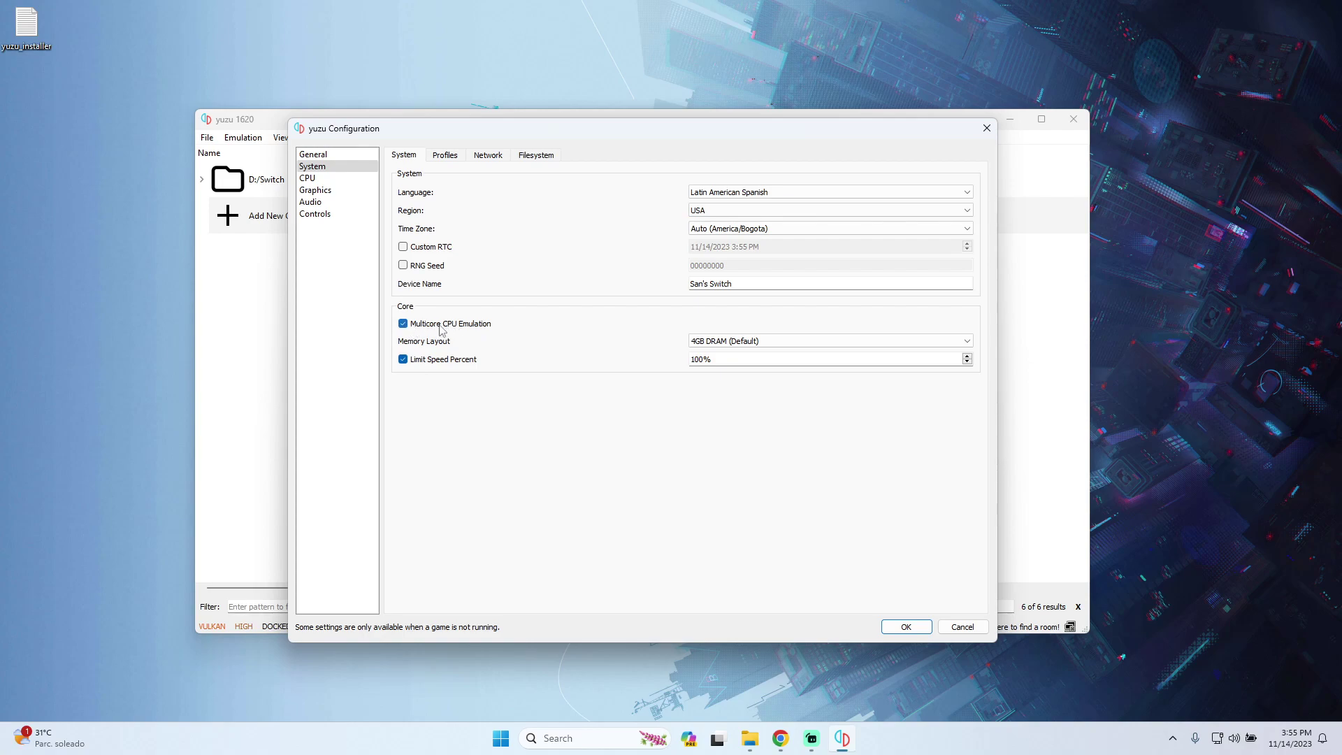
# Review the existing user profile in the system profile manager and return to the main system settings.
pyautogui.click(442, 159)
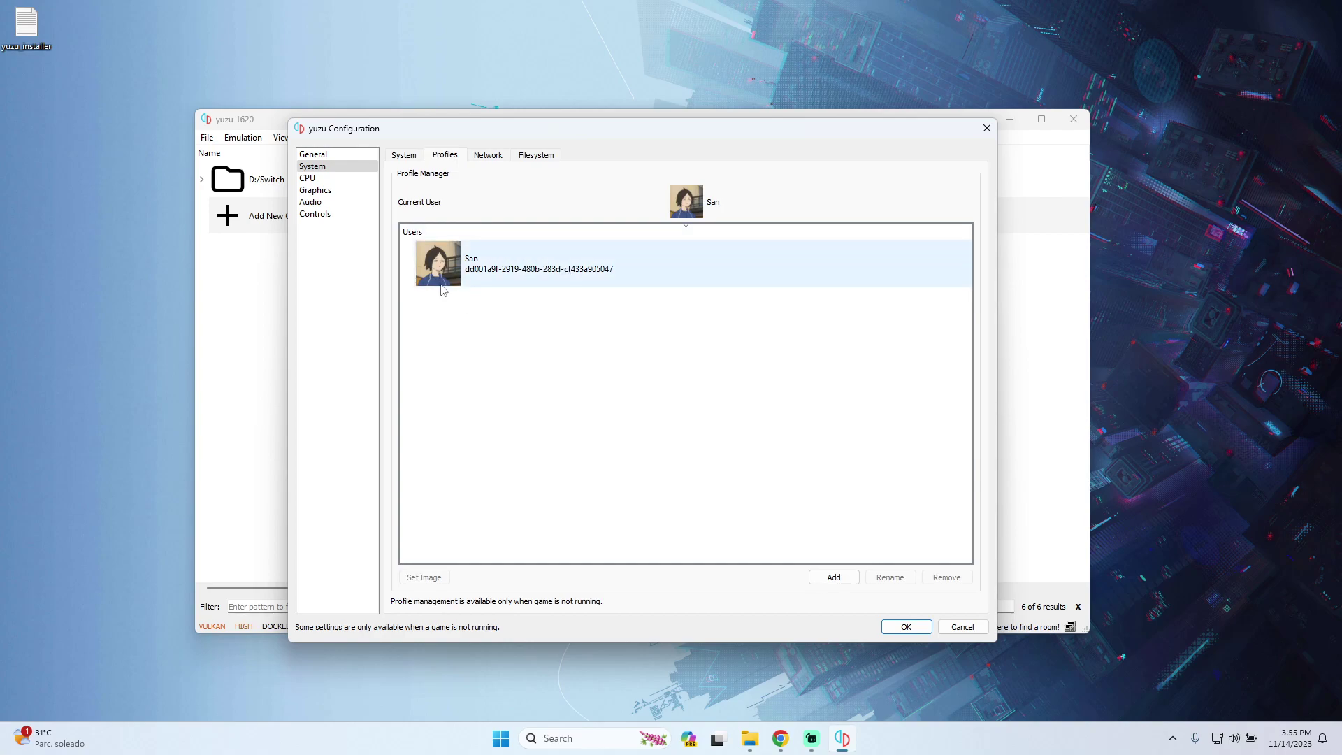
pyautogui.click(521, 278)
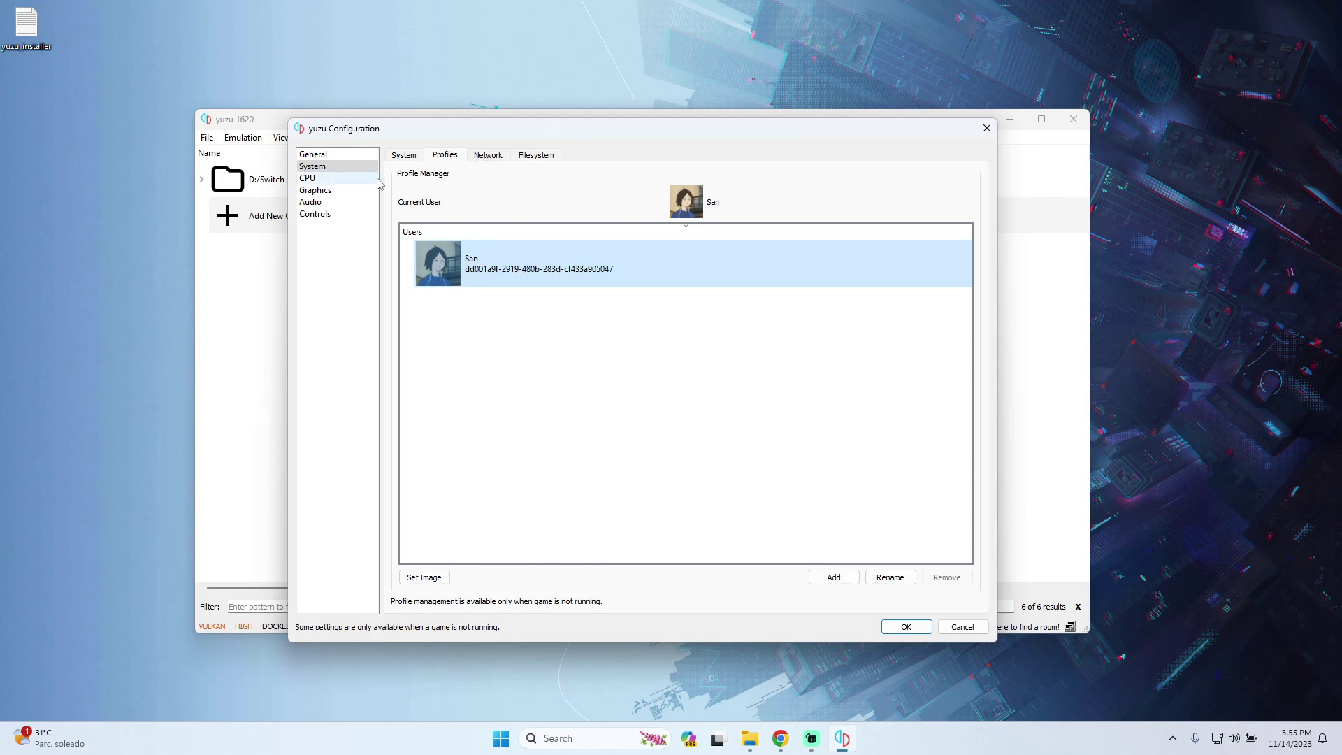
pyautogui.click(411, 158)
# Set the CPU accuracy to Auto.
pyautogui.click(309, 182)
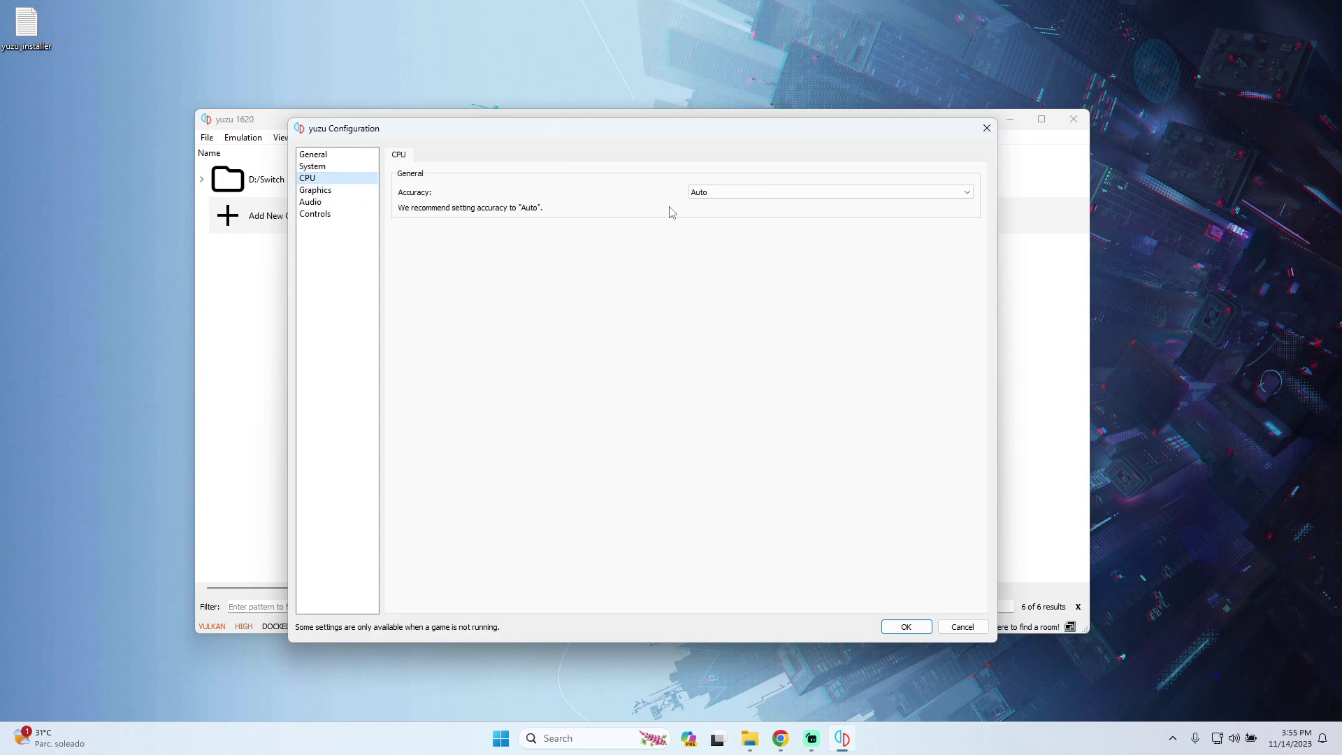
pyautogui.click(711, 195)
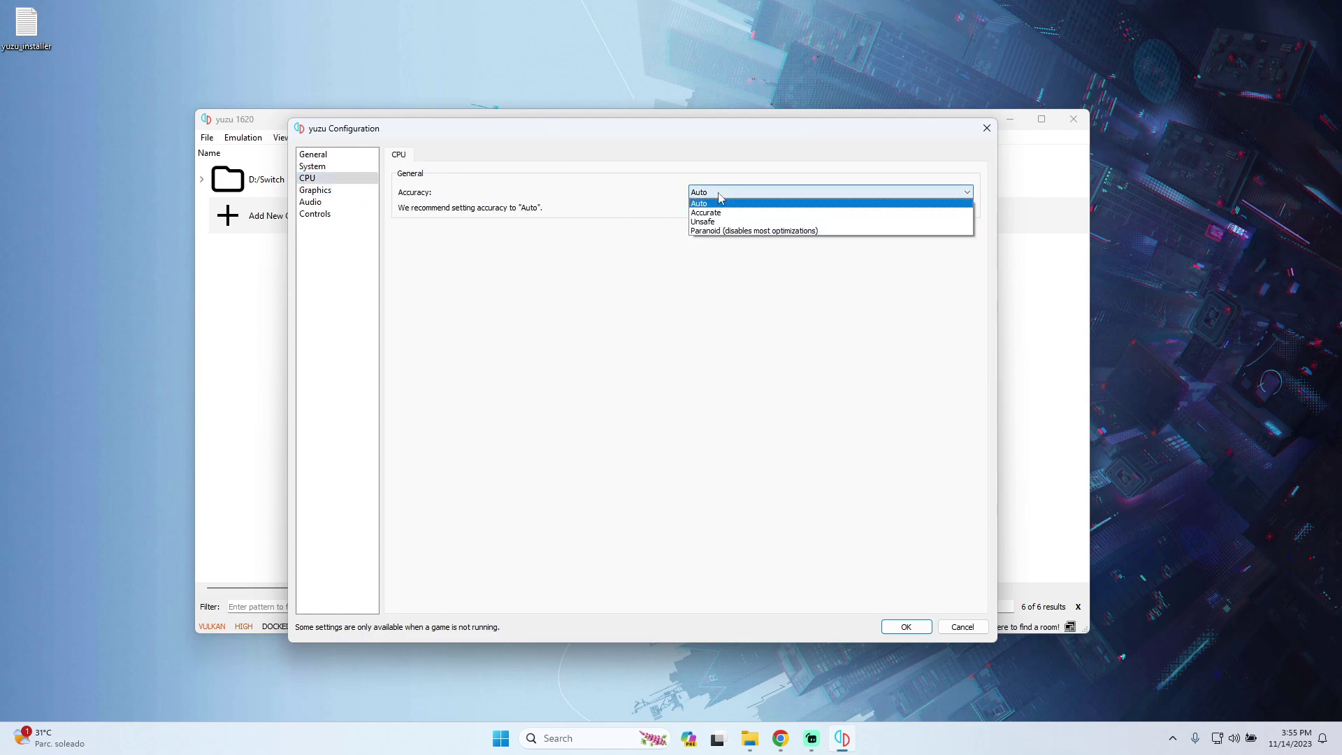
pyautogui.click(709, 204)
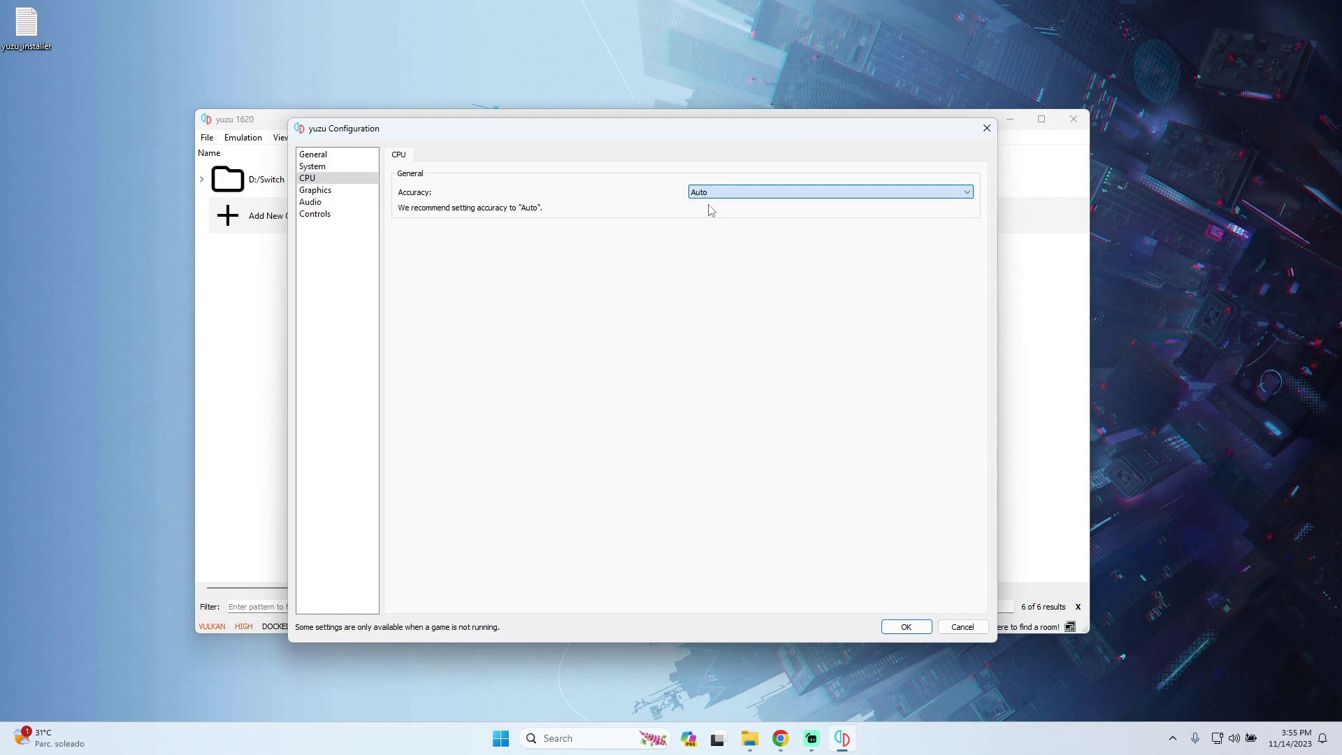
# In the graphics settings, select Vulkan as the API and NVIDIA GeForce GTX 1650 as the device.
pyautogui.click(340, 196)
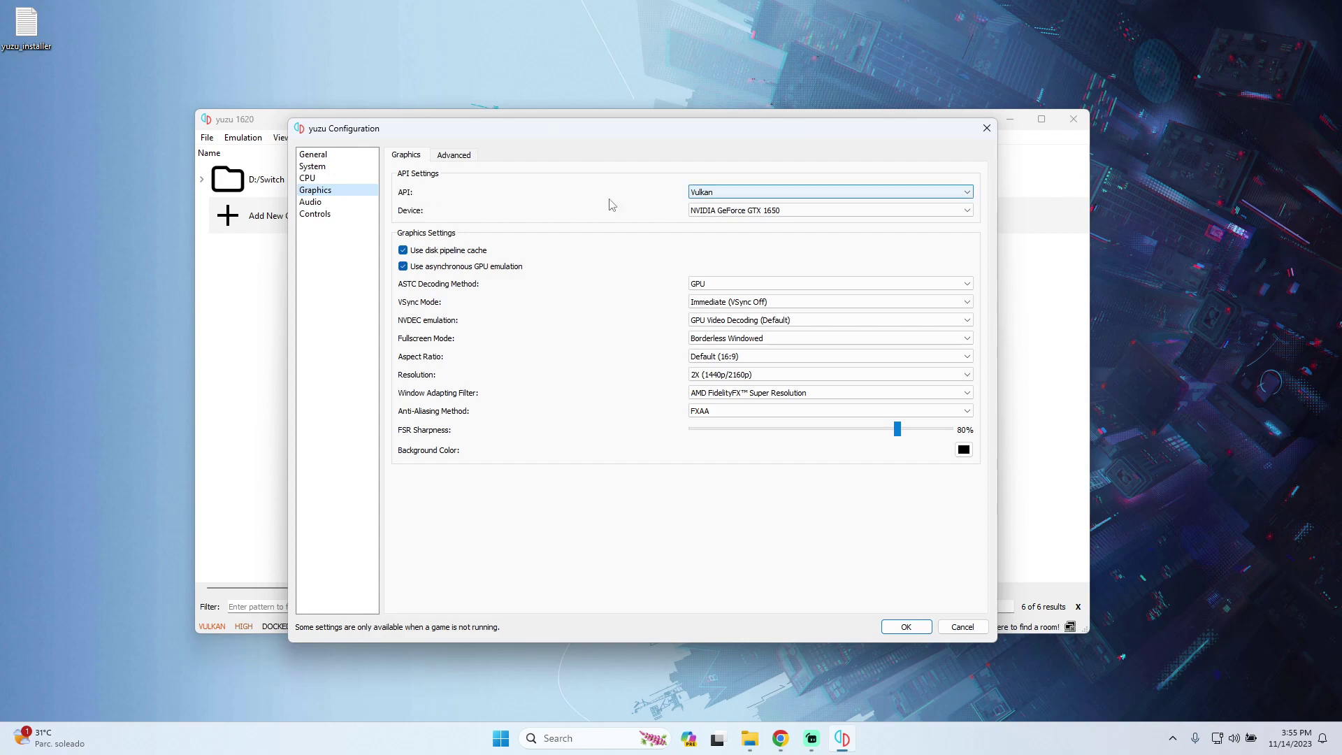
pyautogui.click(705, 191)
pyautogui.click(700, 214)
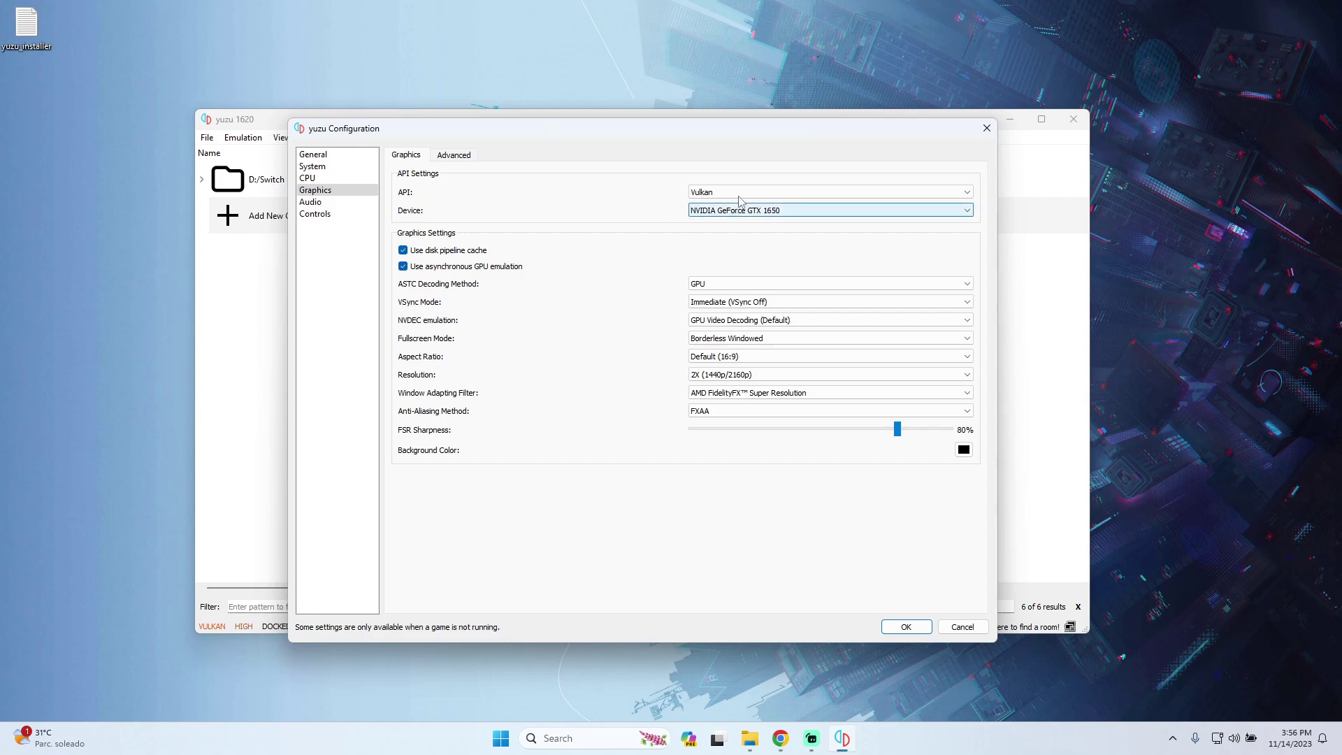
pyautogui.click(713, 193)
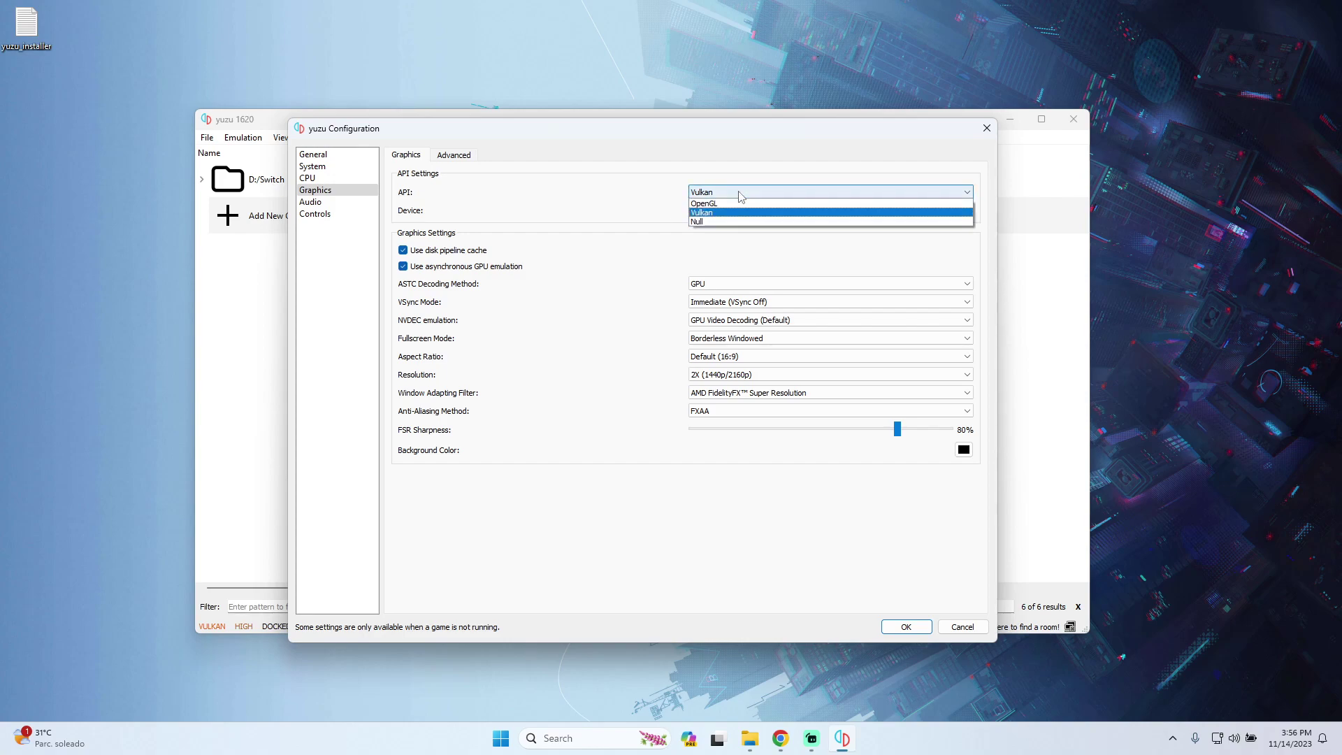
pyautogui.click(701, 212)
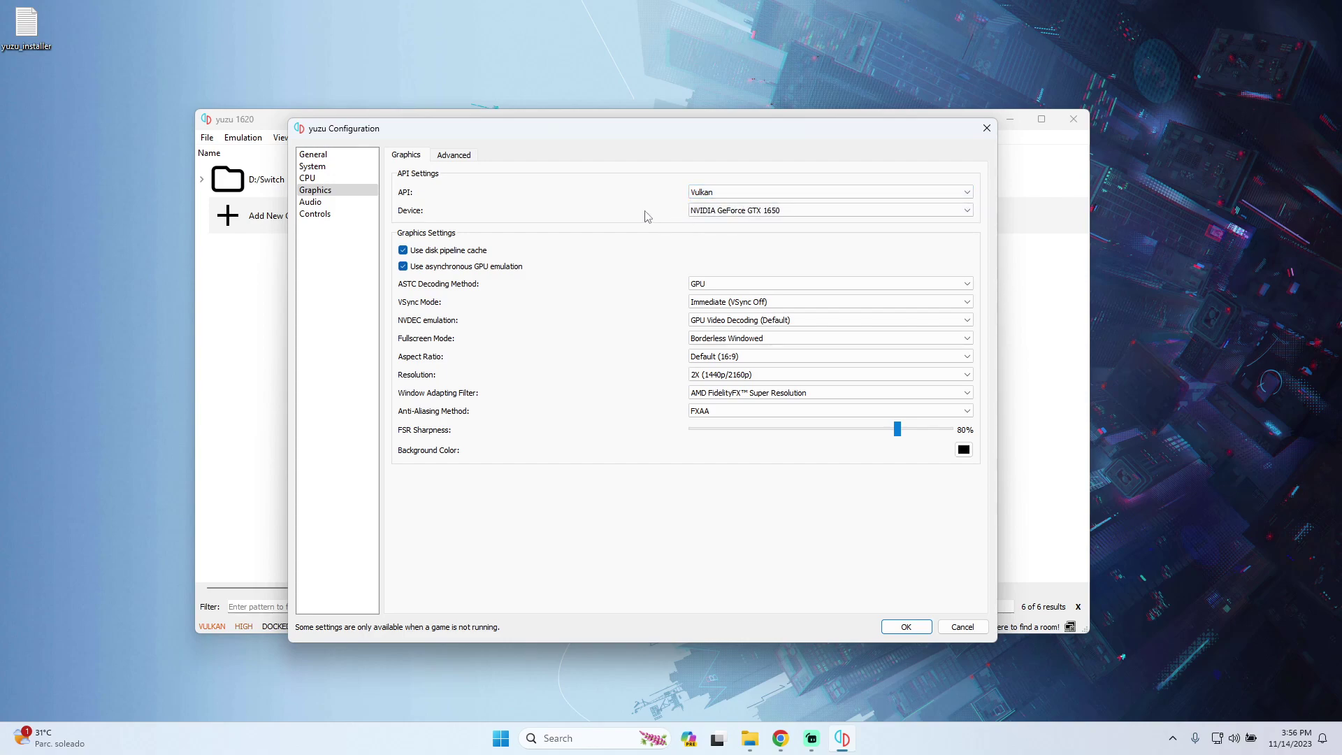
pyautogui.click(747, 193)
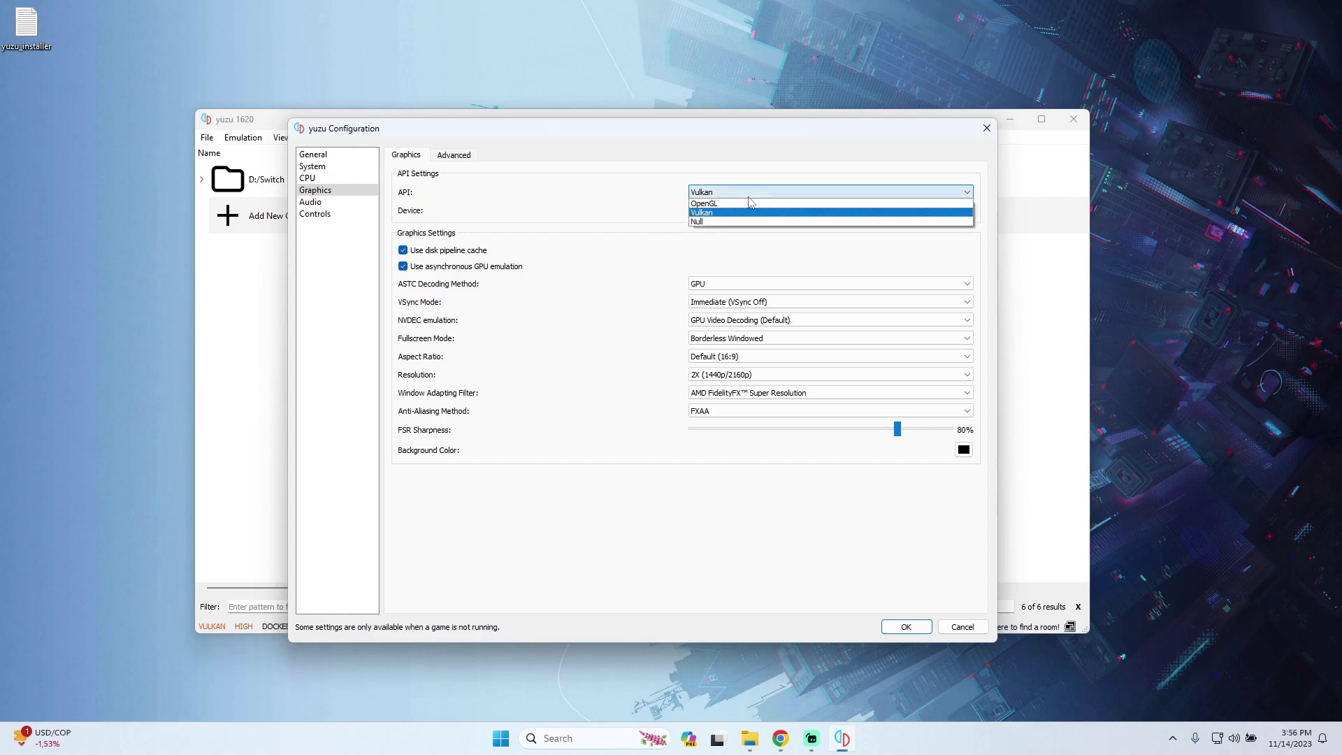
pyautogui.click(725, 195)
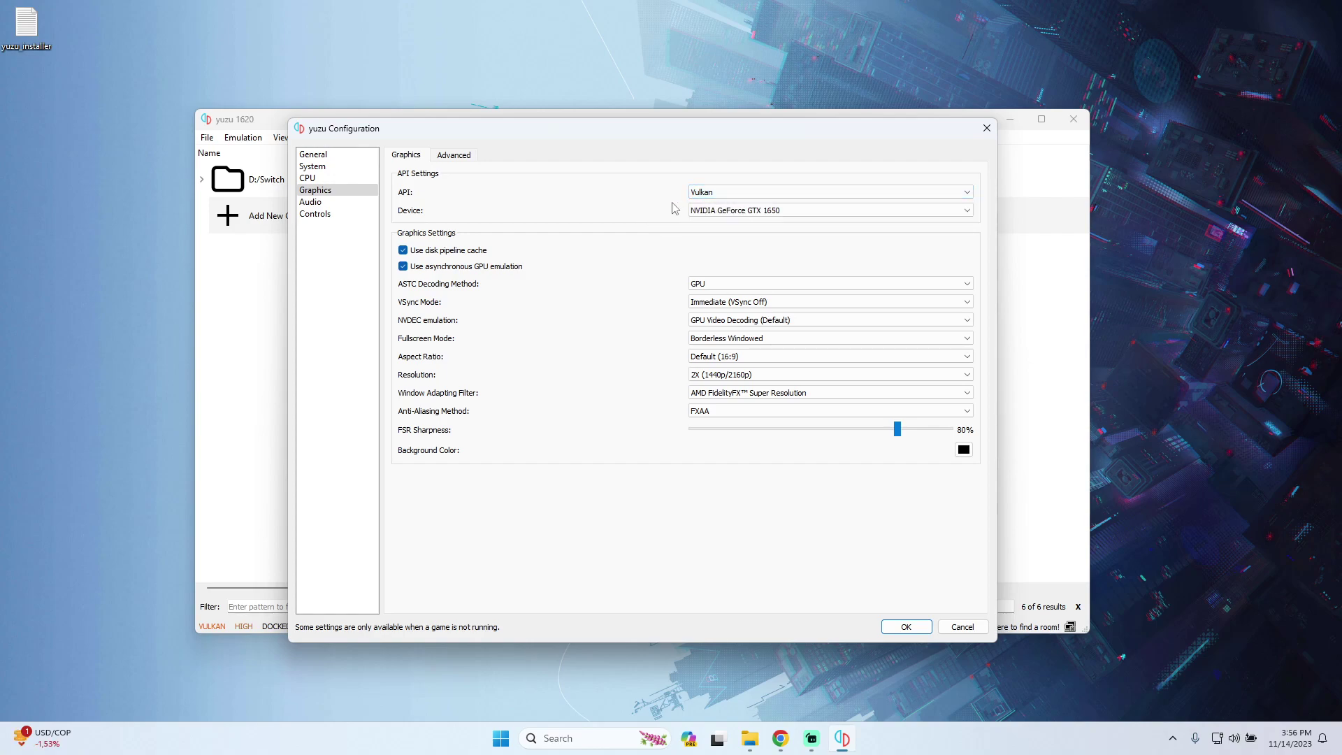
pyautogui.click(723, 212)
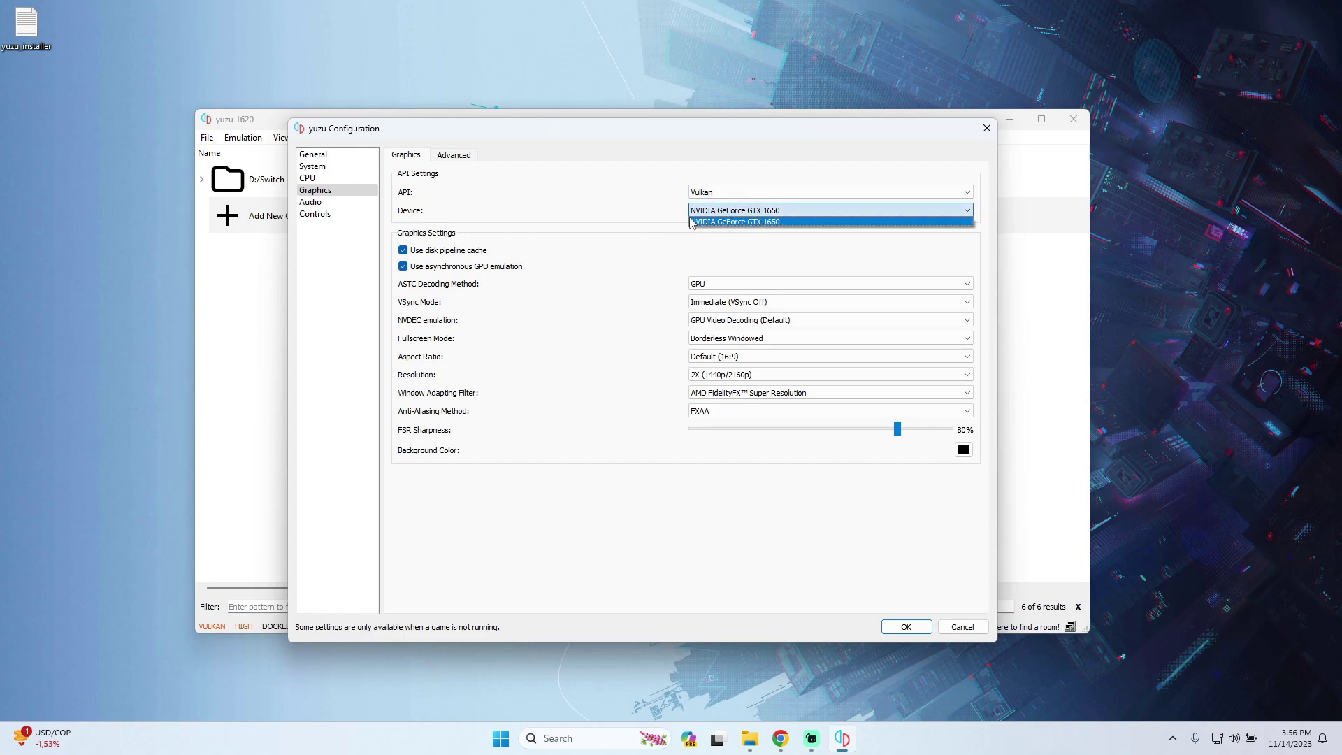
pyautogui.click(743, 222)
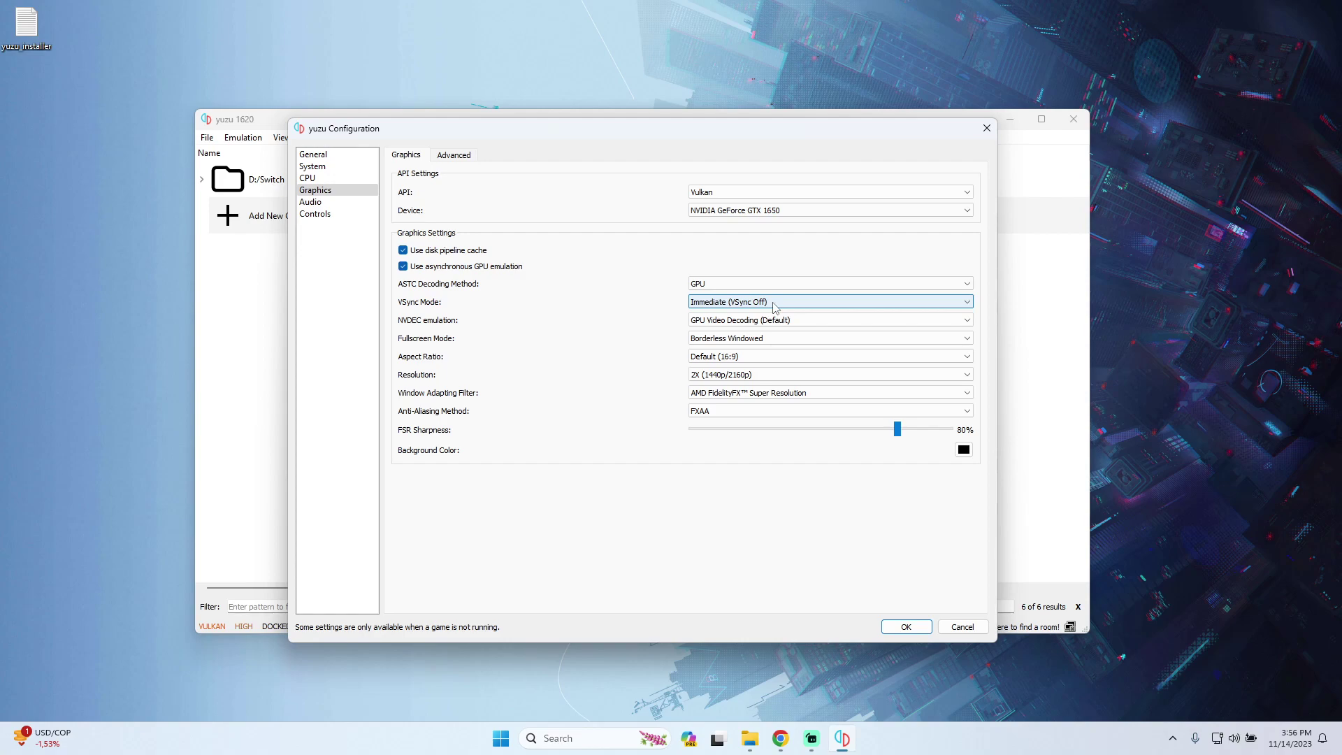
# Set the fullscreen mode to Borderless Windowed and the aspect ratio to Default (16:9).
pyautogui.moveTo(771, 307)
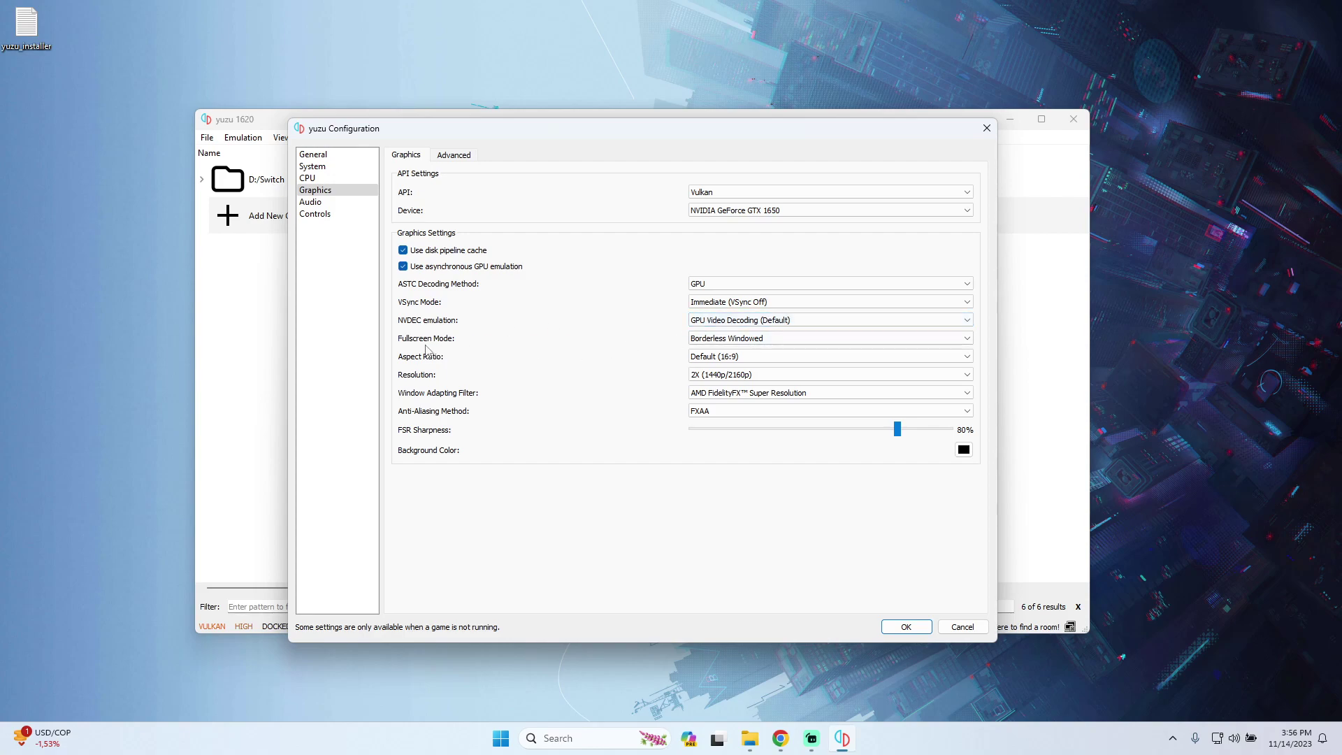
pyautogui.click(730, 341)
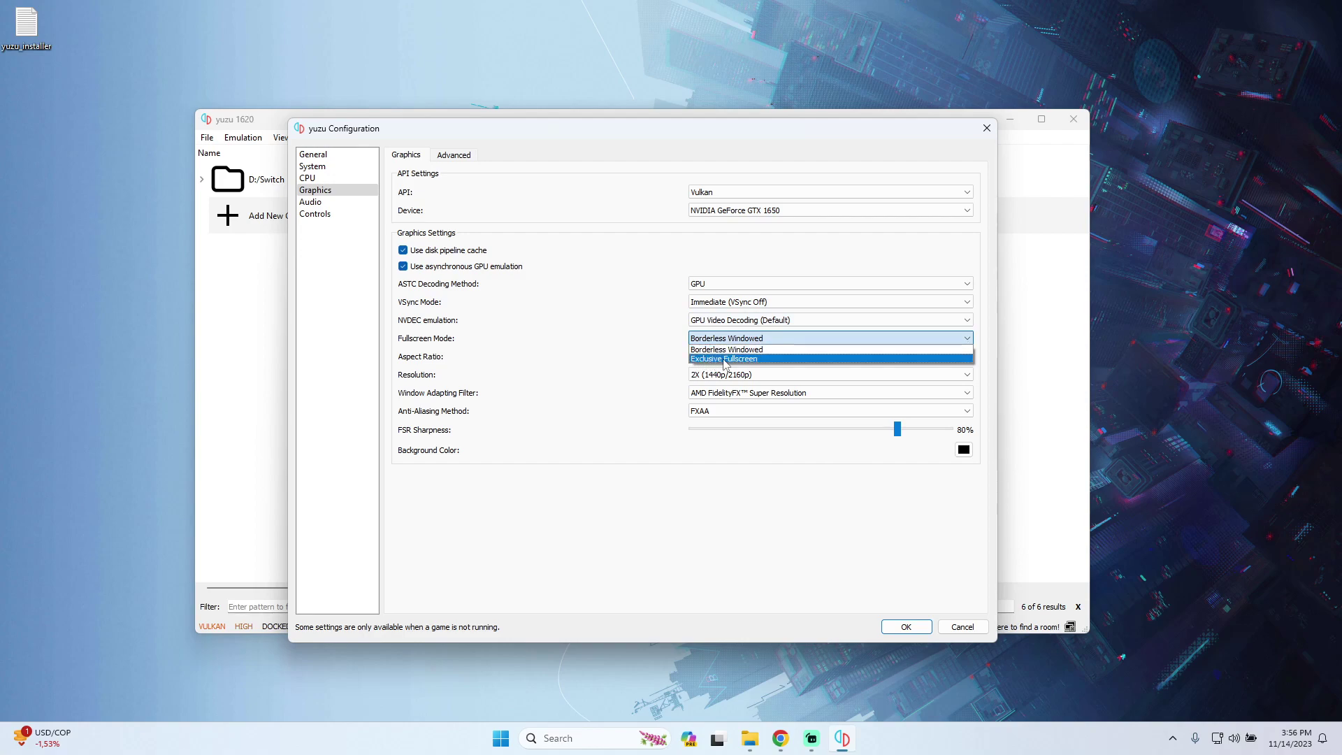
pyautogui.click(745, 347)
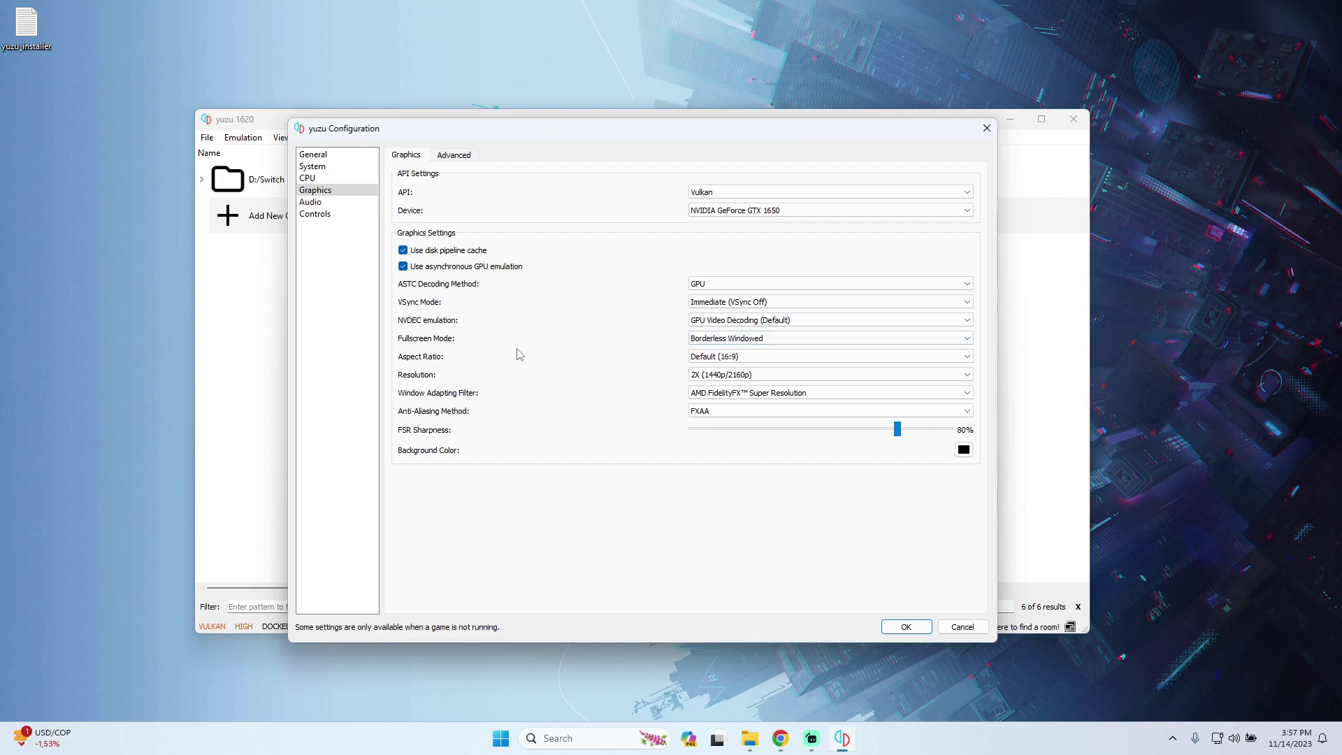
pyautogui.click(716, 358)
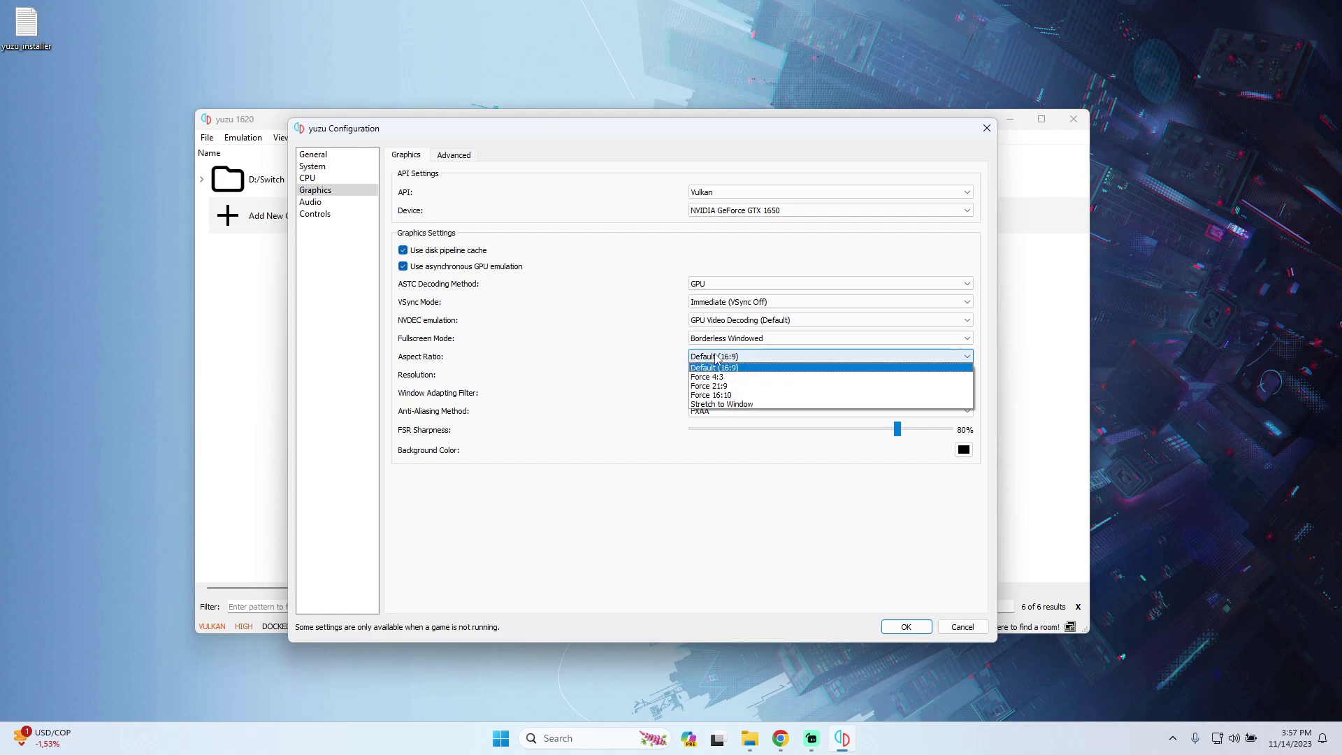
pyautogui.click(716, 358)
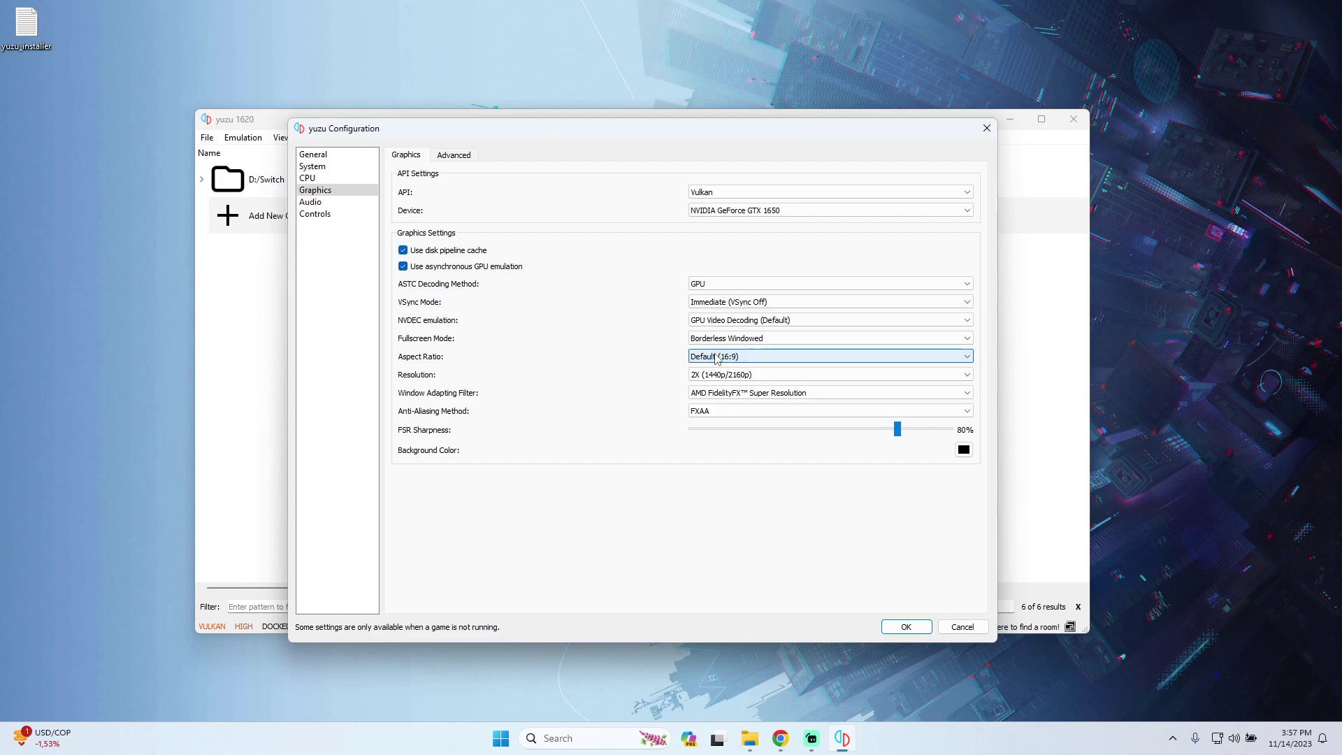
pyautogui.click(716, 358)
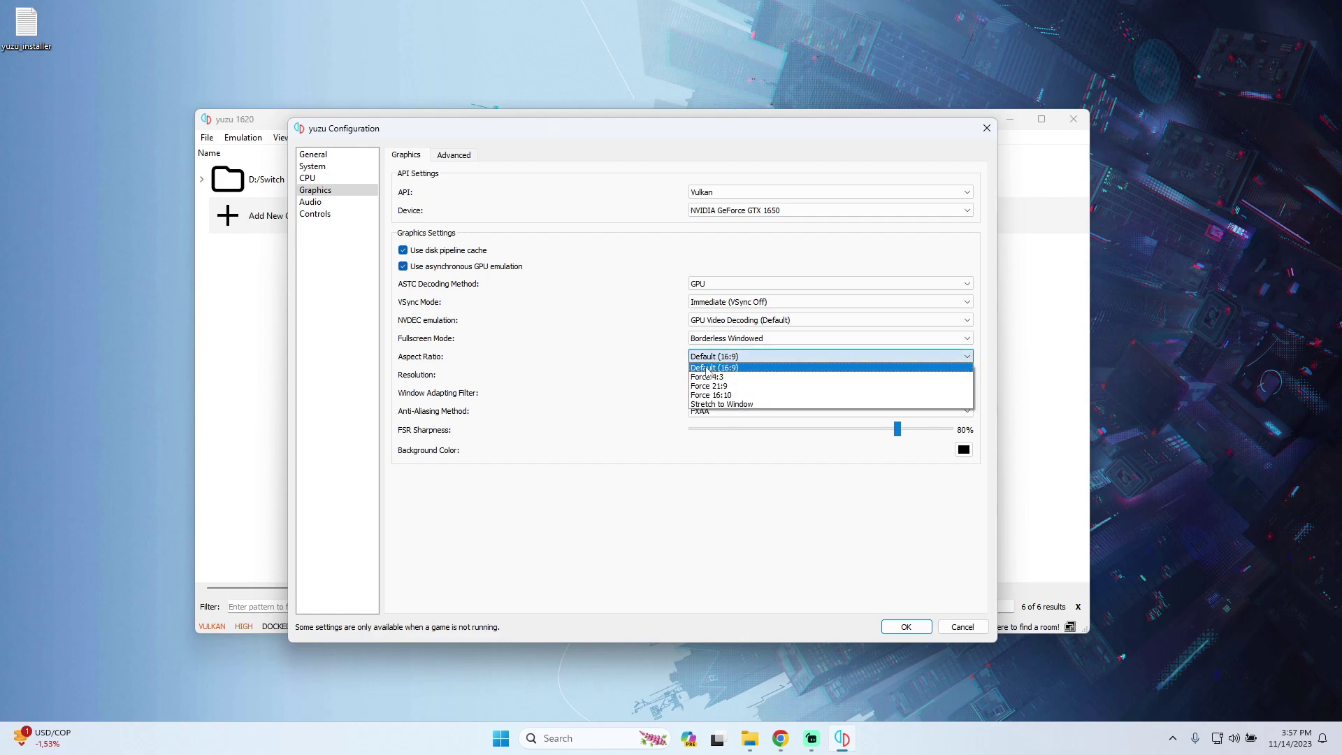
pyautogui.click(716, 366)
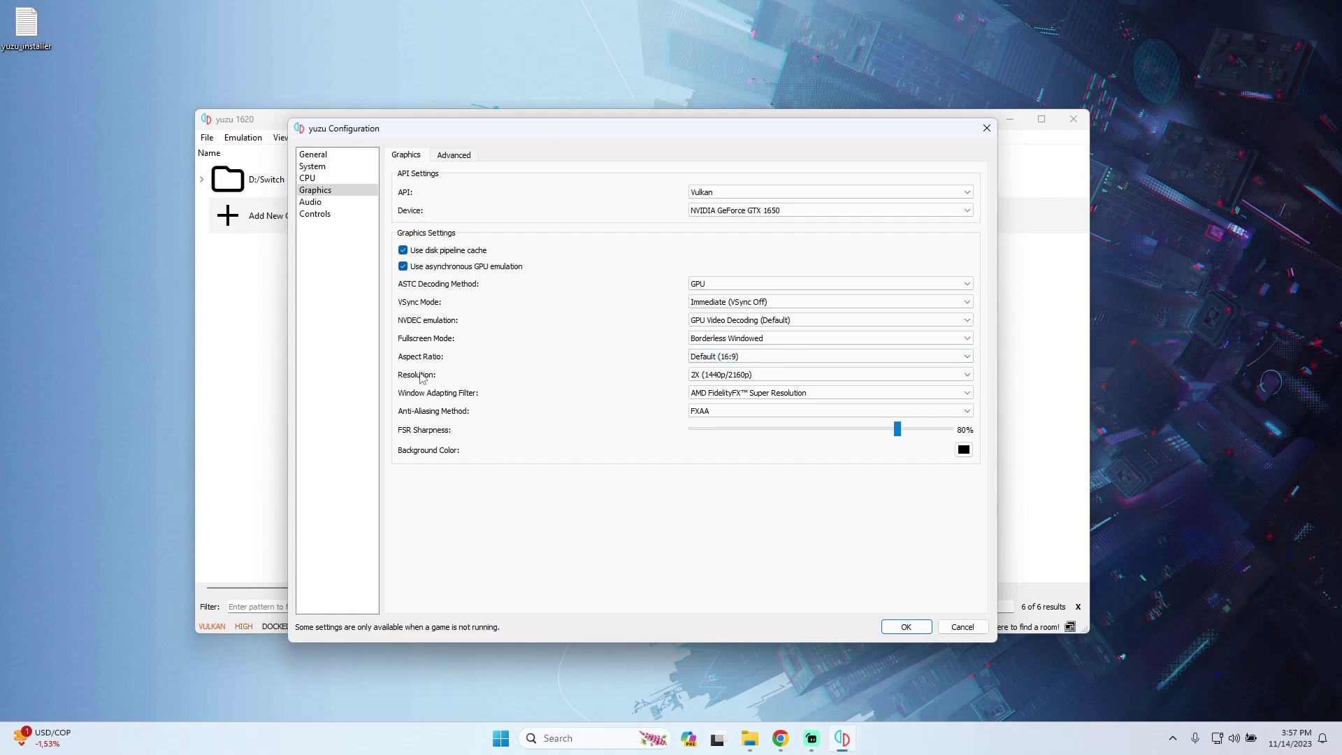
# Set the resolution to 2X (1440p/2160p) and check the window adapting filter options.
pyautogui.click(713, 382)
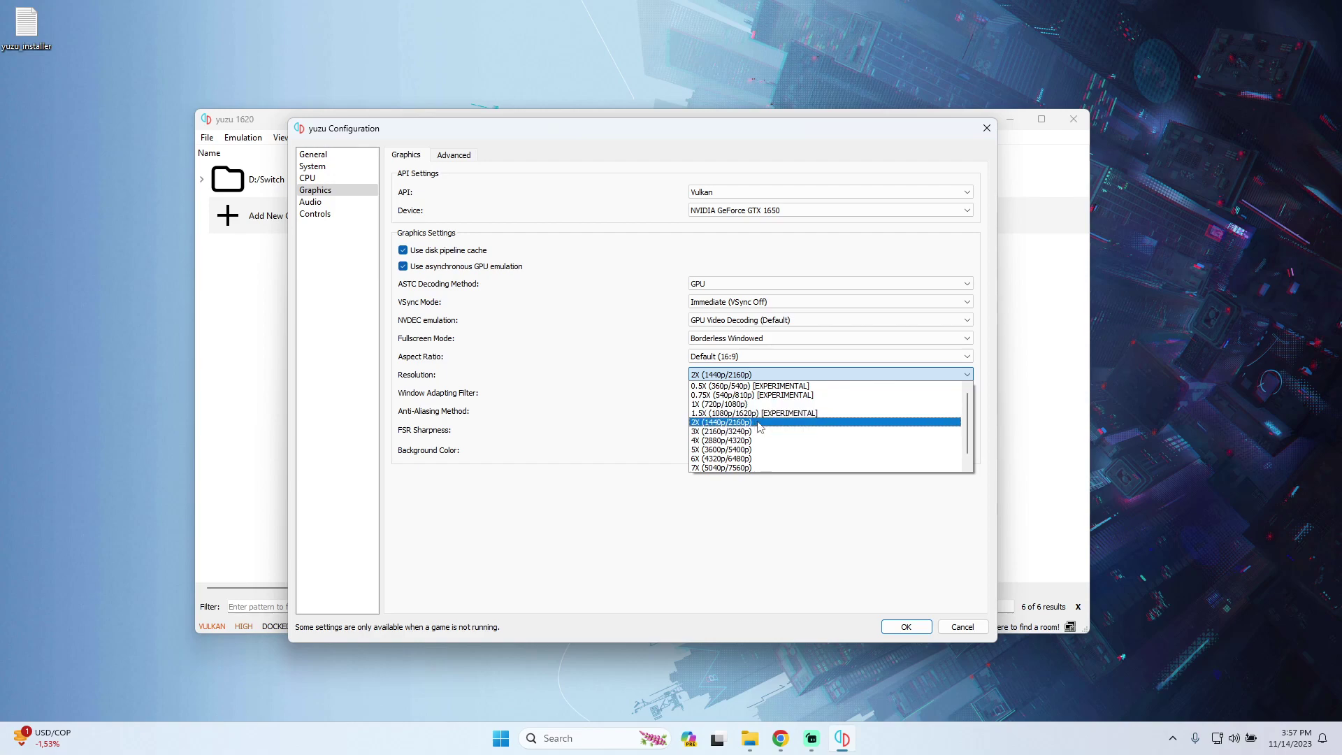
pyautogui.scroll(-1, 760, 426)
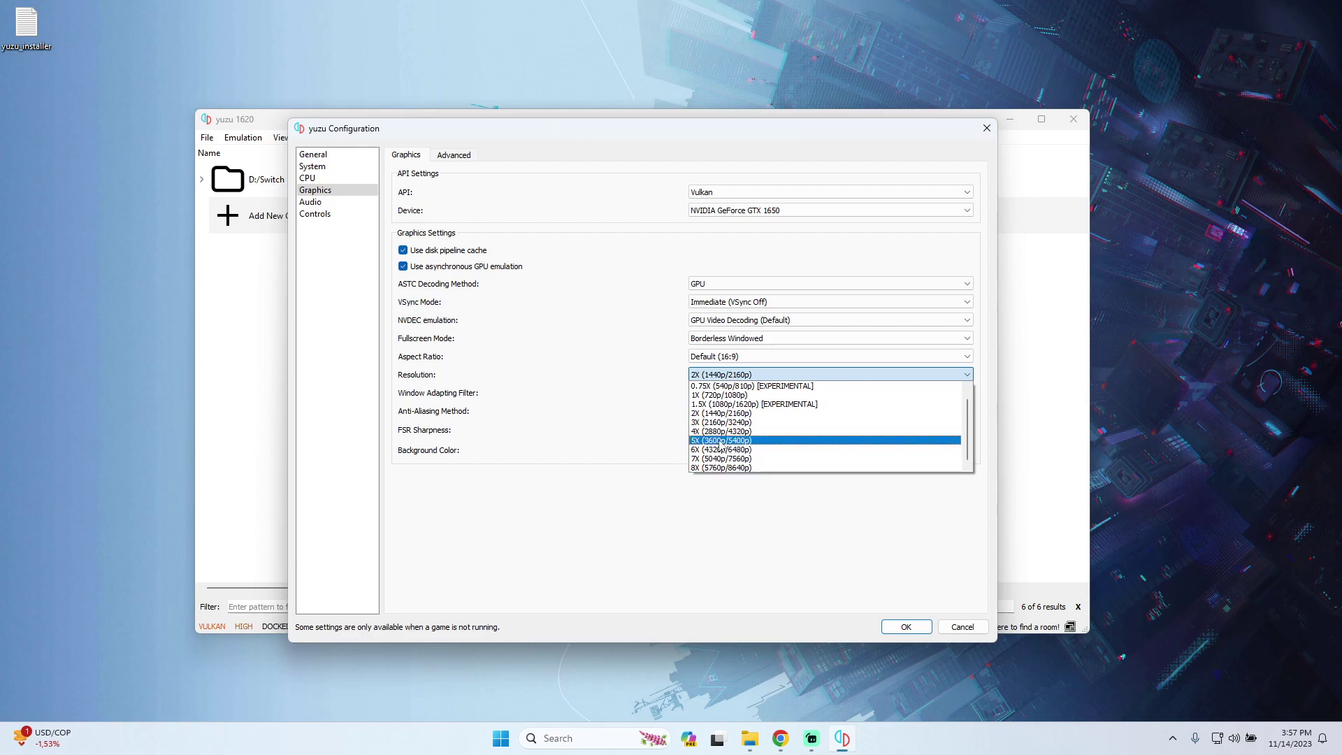
pyautogui.click(697, 417)
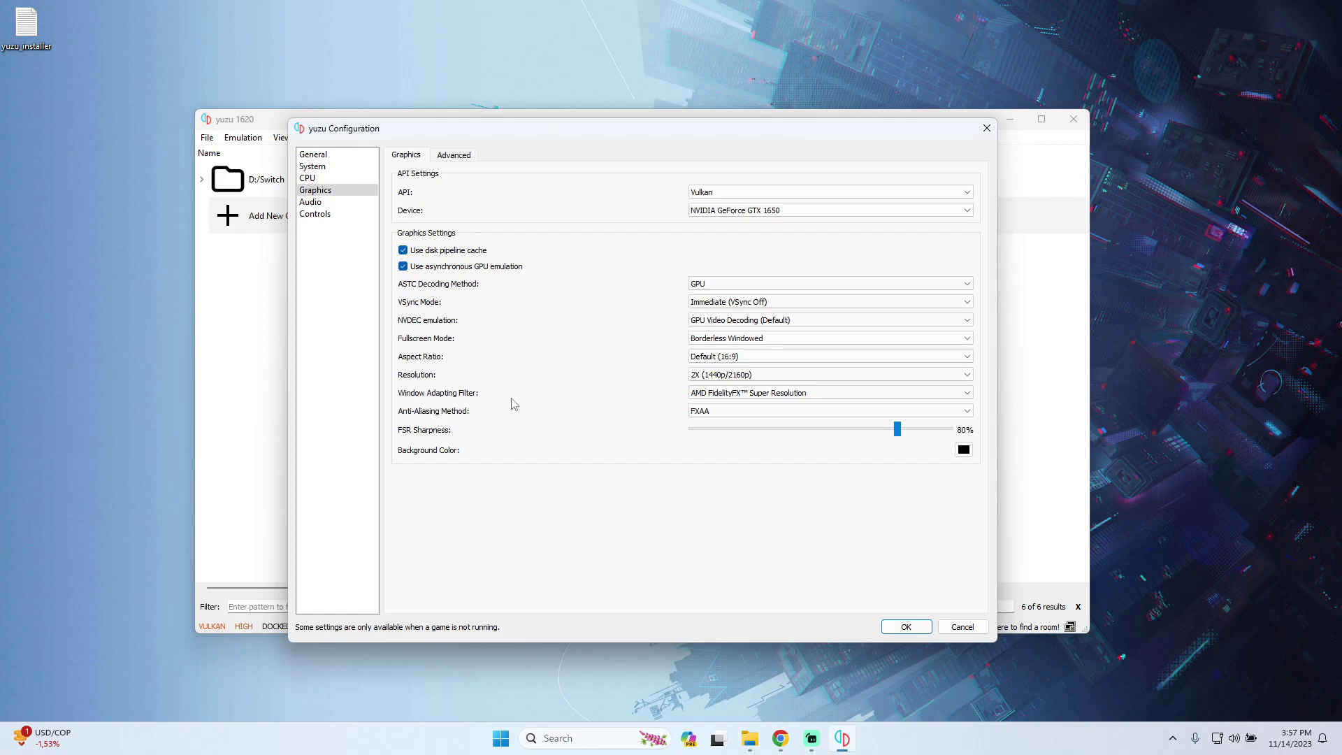
pyautogui.click(727, 395)
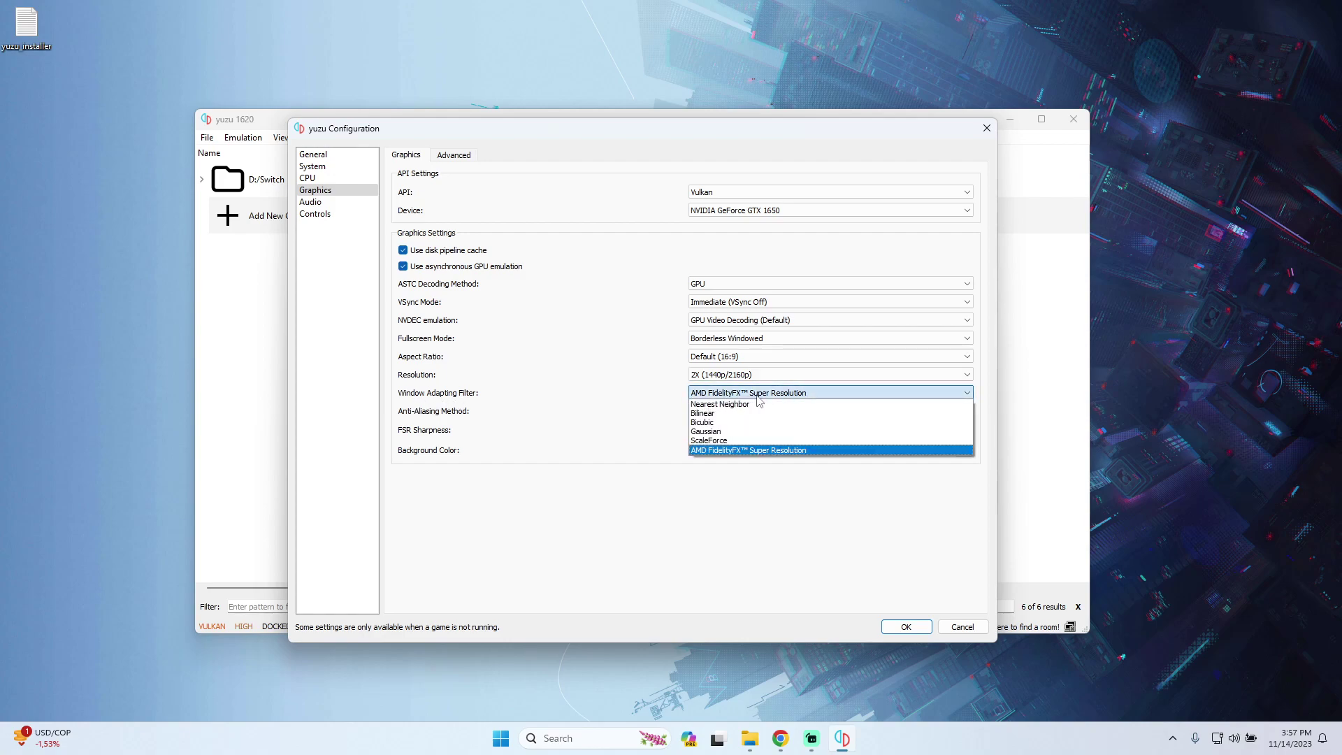
pyautogui.click(762, 395)
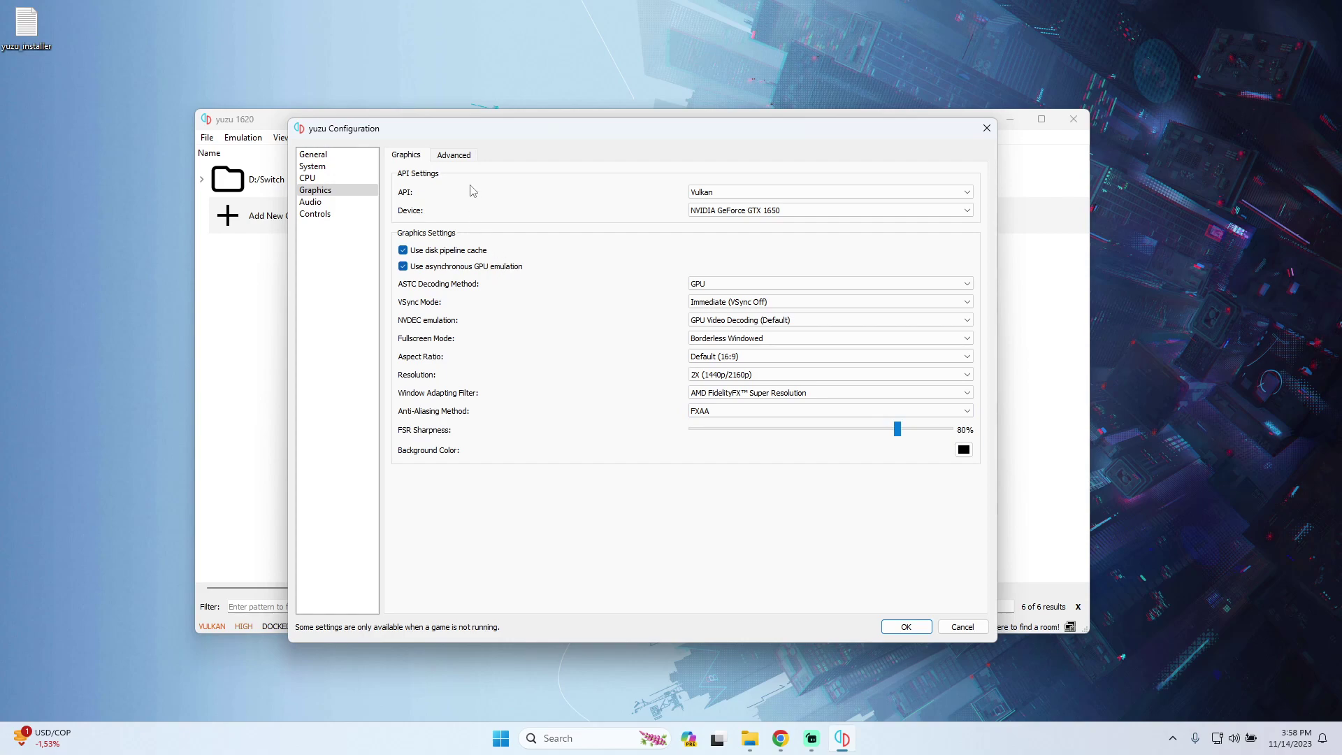
# Check the anisotropic filtering options in the advanced graphics settings.
pyautogui.click(456, 155)
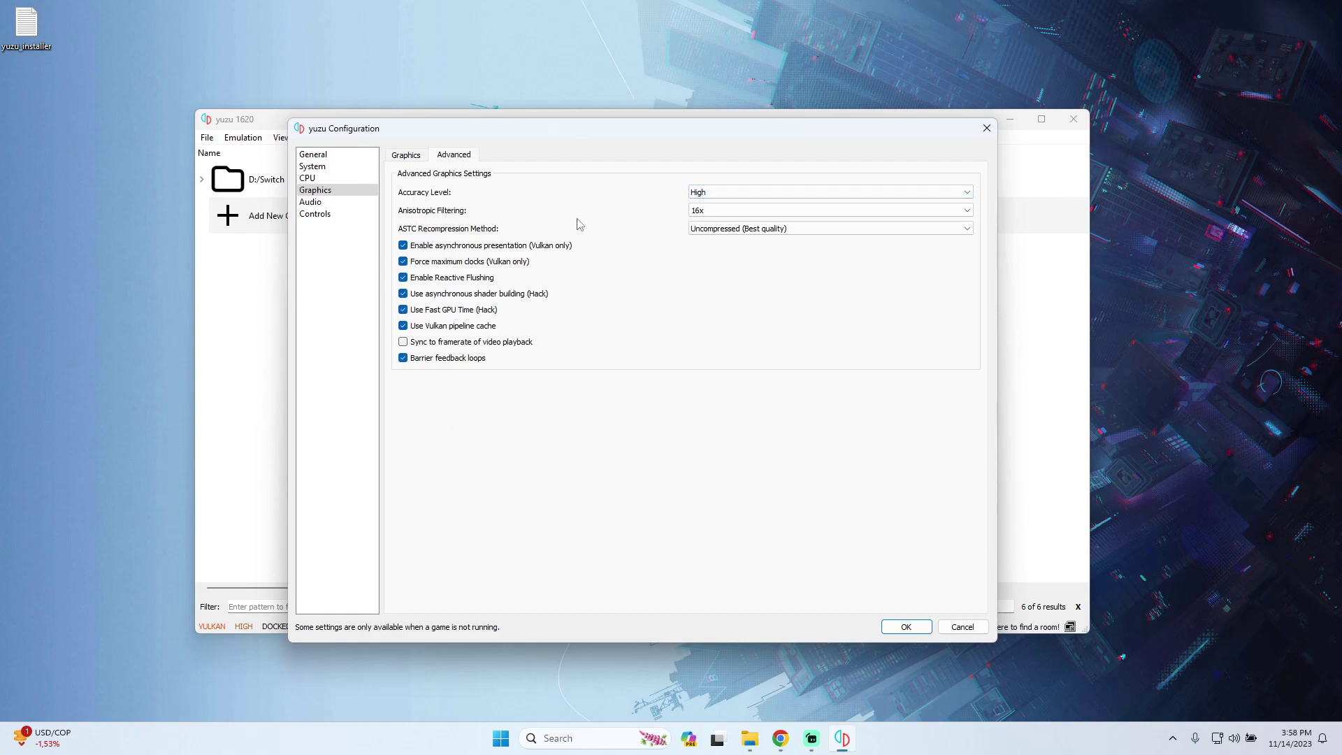
pyautogui.click(701, 213)
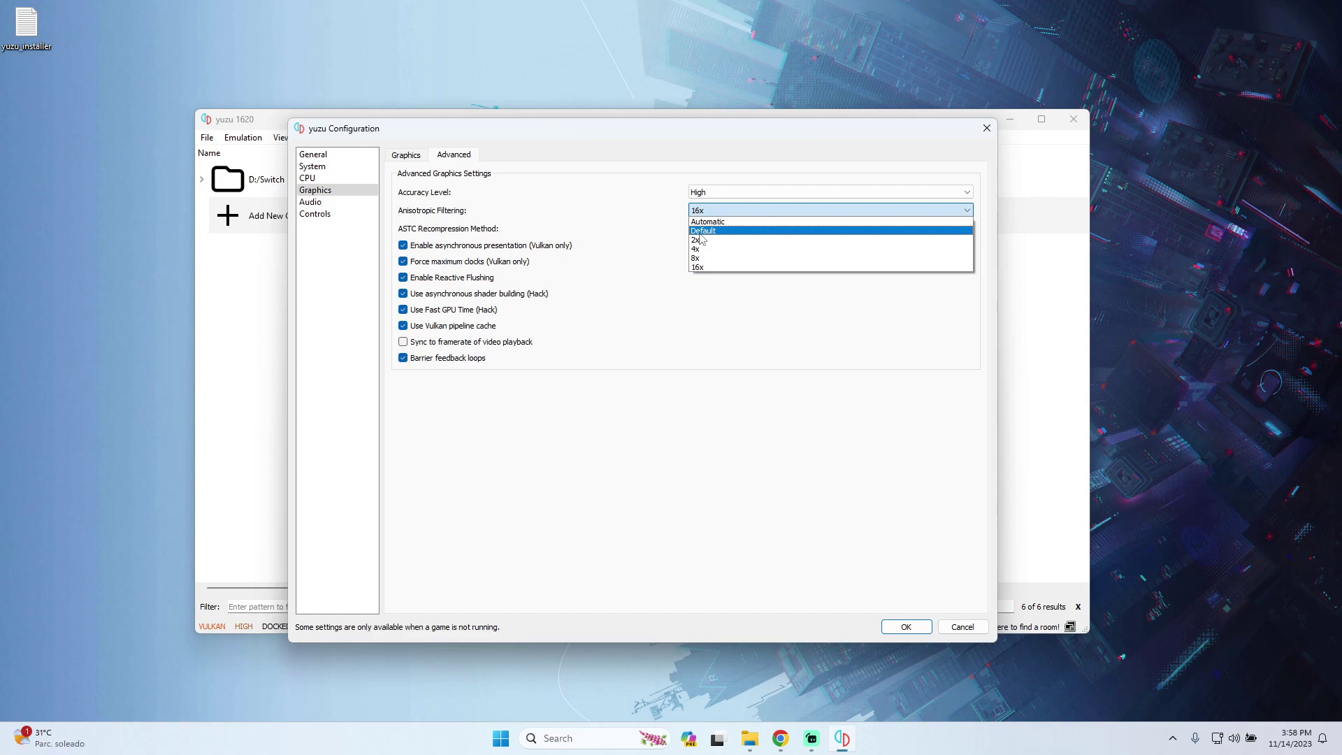
pyautogui.click(716, 213)
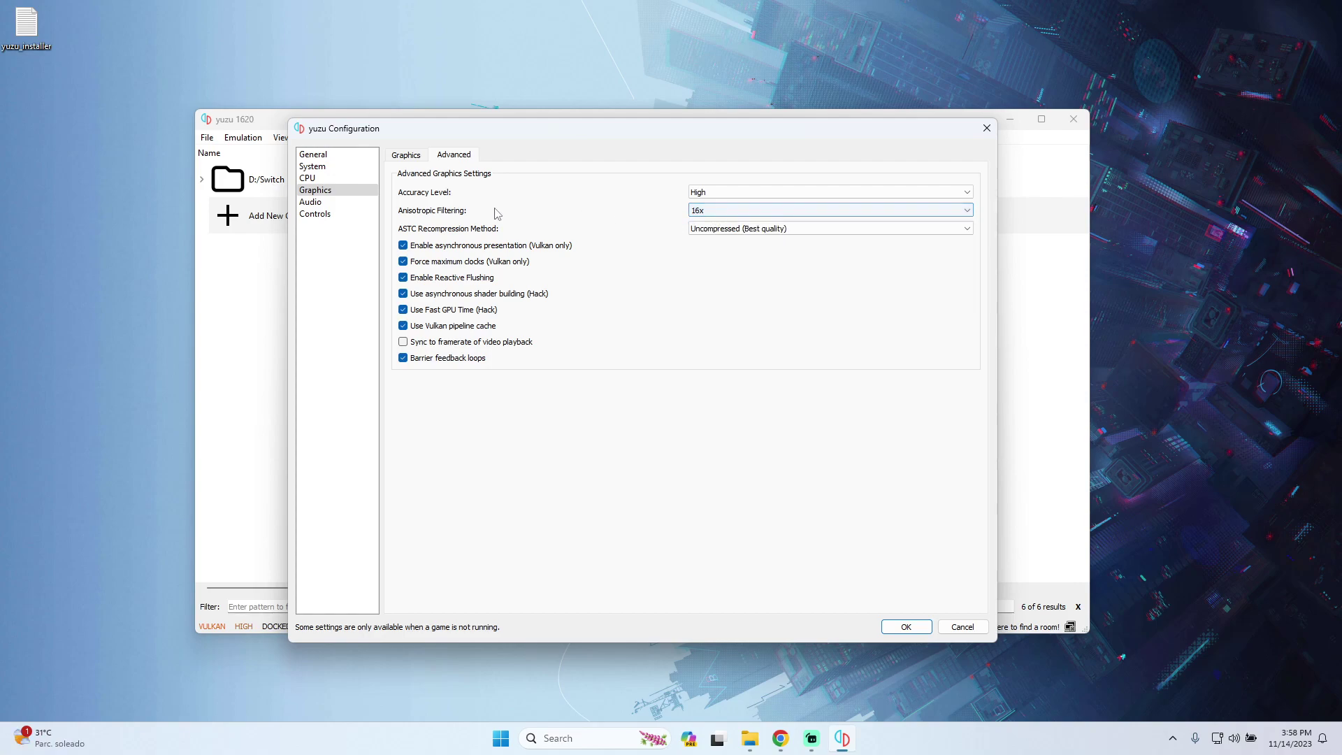
# Check the ASTC recompression options, leaving Uncompressed (Best quality) selected, and review the audio settings.
pyautogui.click(708, 230)
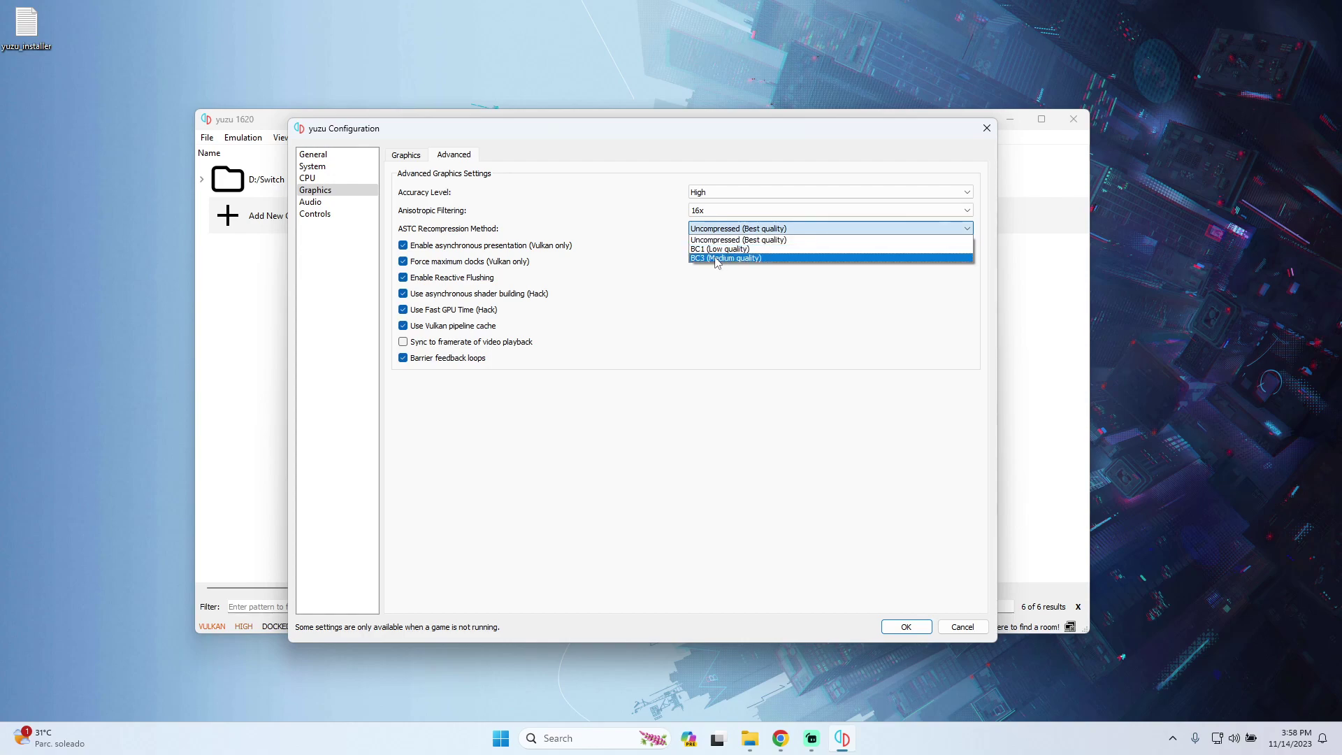
pyautogui.click(730, 231)
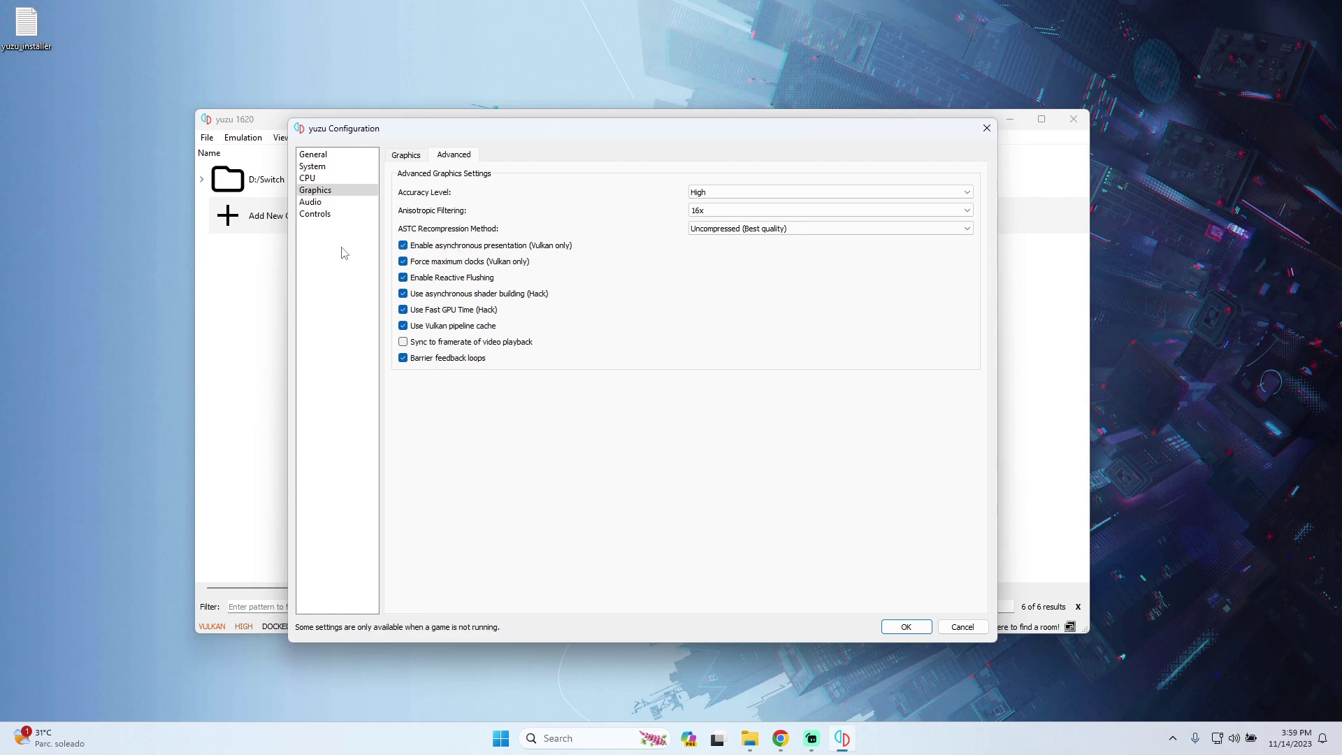
pyautogui.click(311, 202)
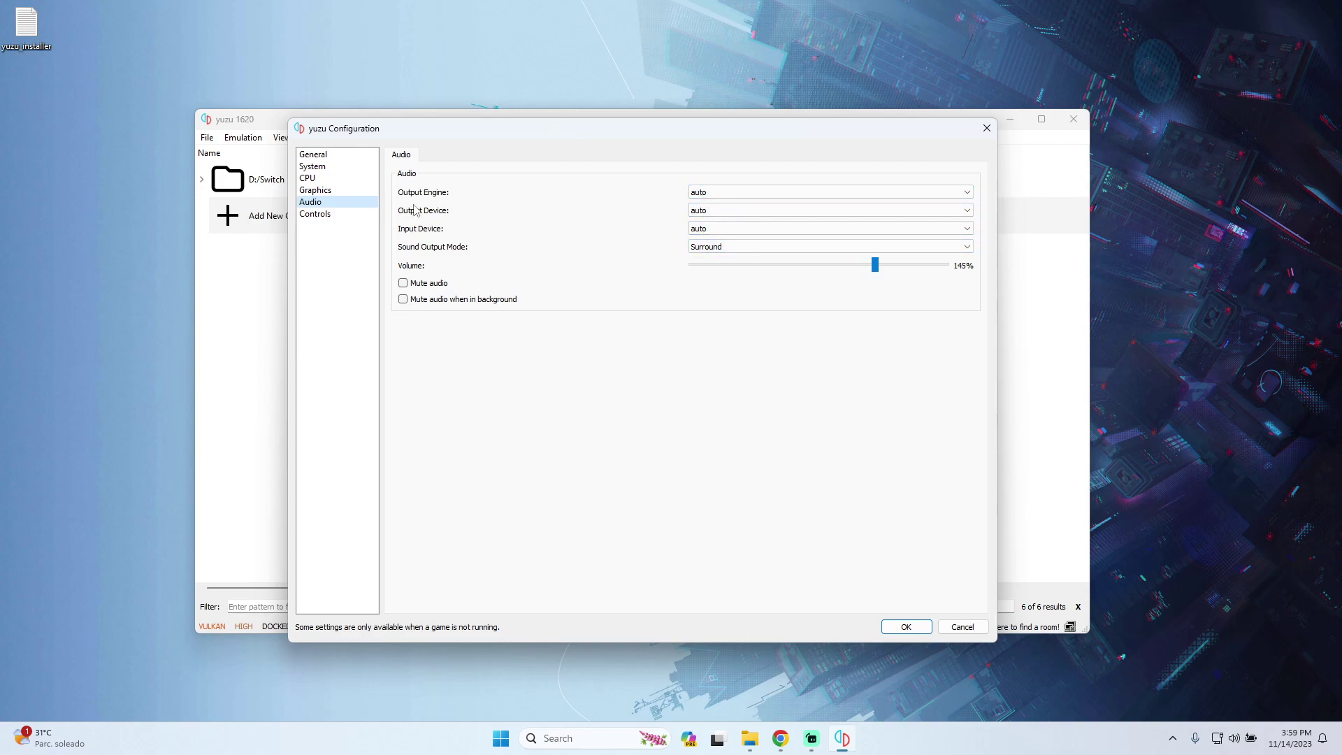
# In the controls settings, use Xbox One Controller 0 as Player 1's input device with the Pro Controller type, and save the configuration.
pyautogui.click(348, 216)
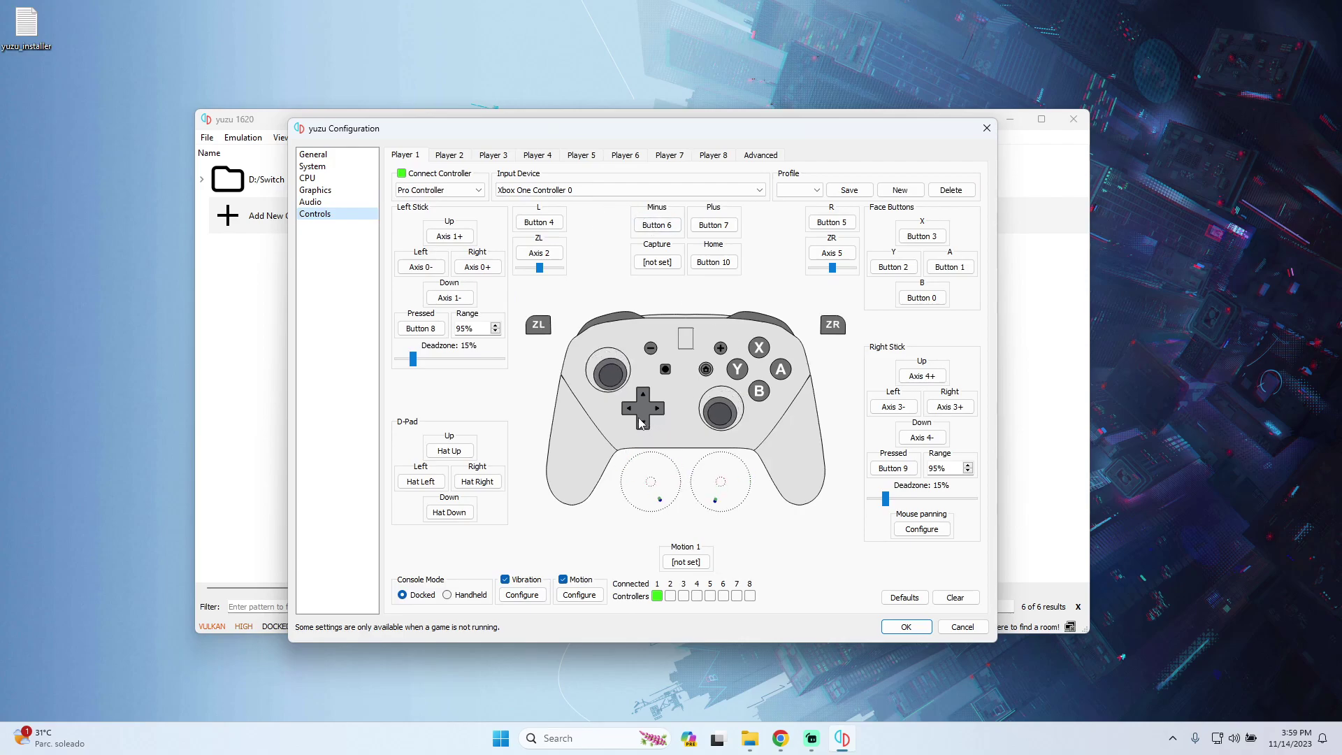
pyautogui.click(521, 190)
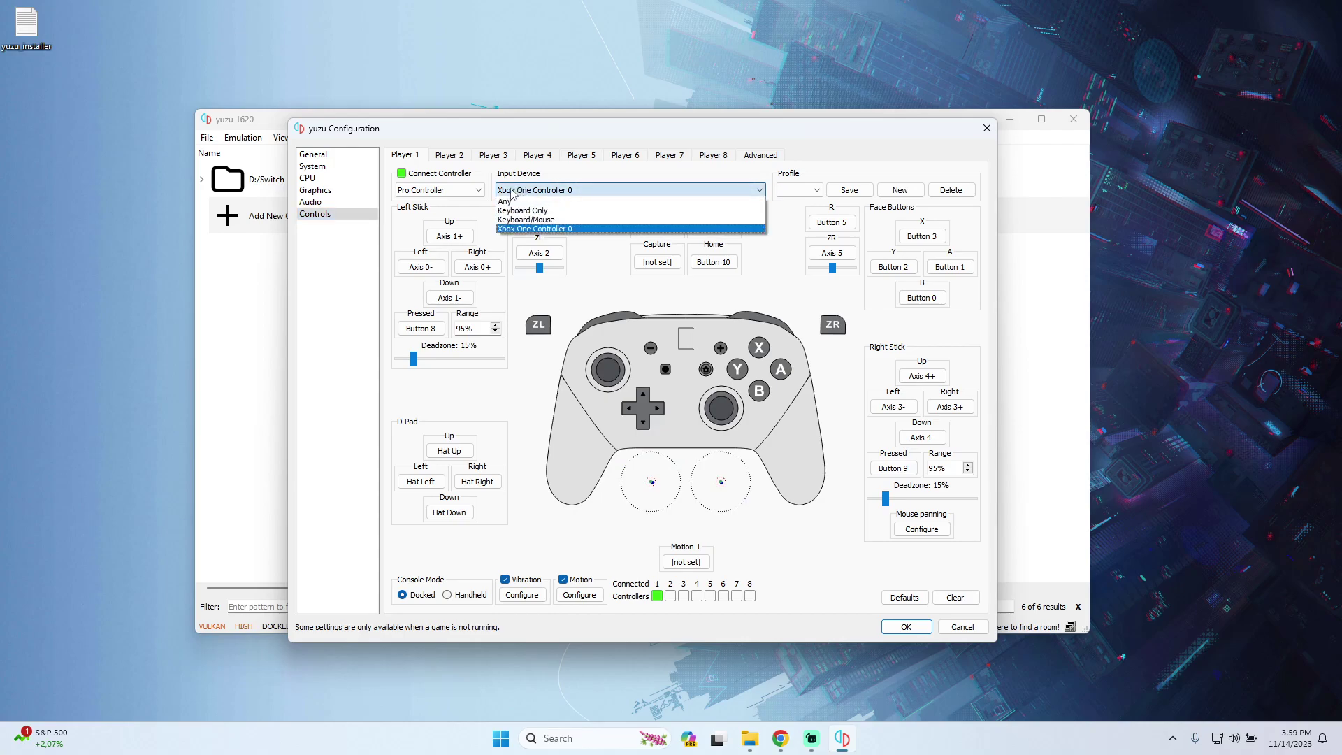
pyautogui.click(601, 193)
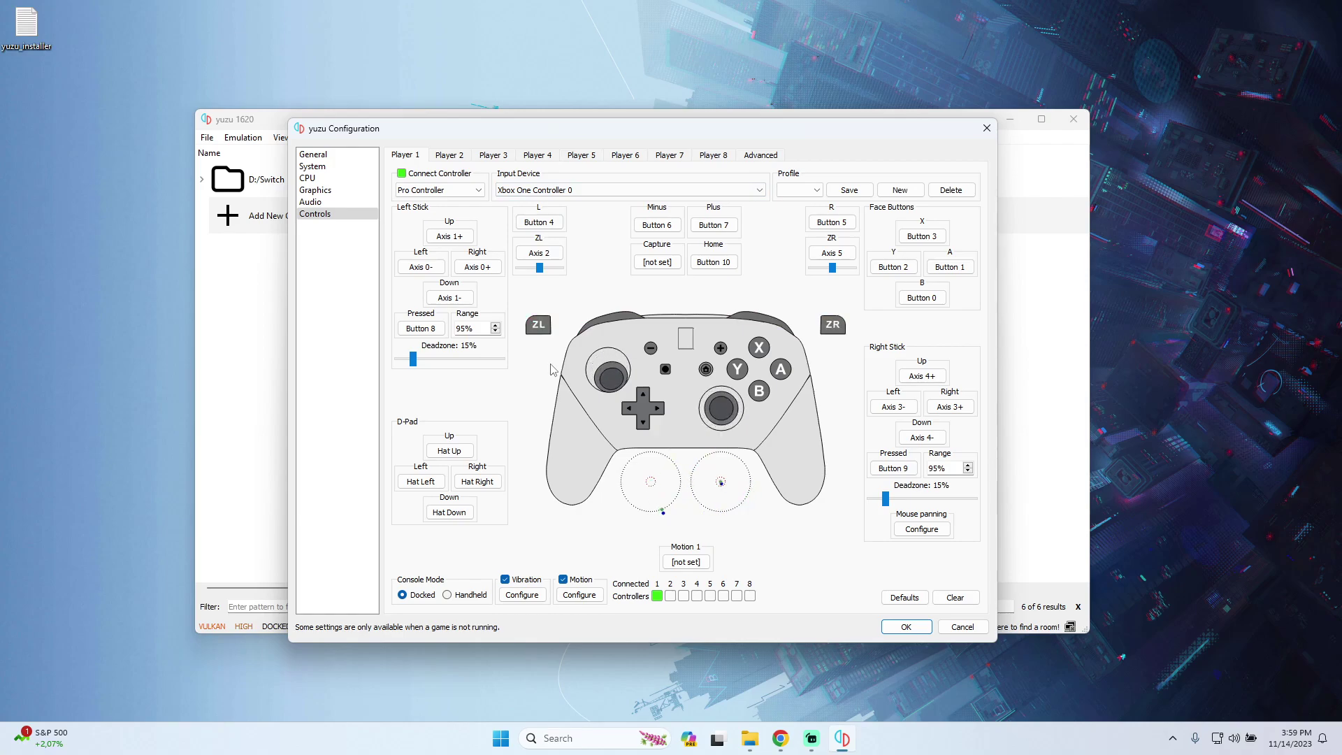
pyautogui.click(432, 196)
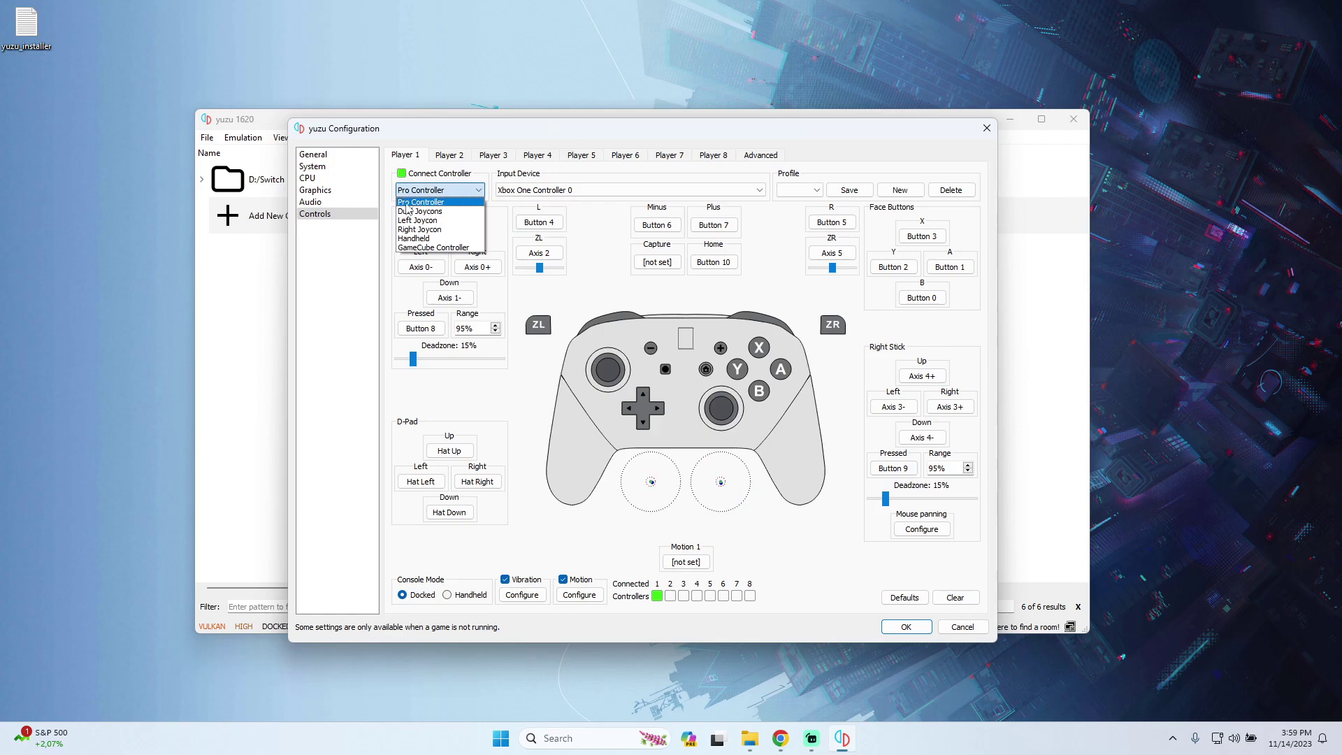
pyautogui.click(439, 203)
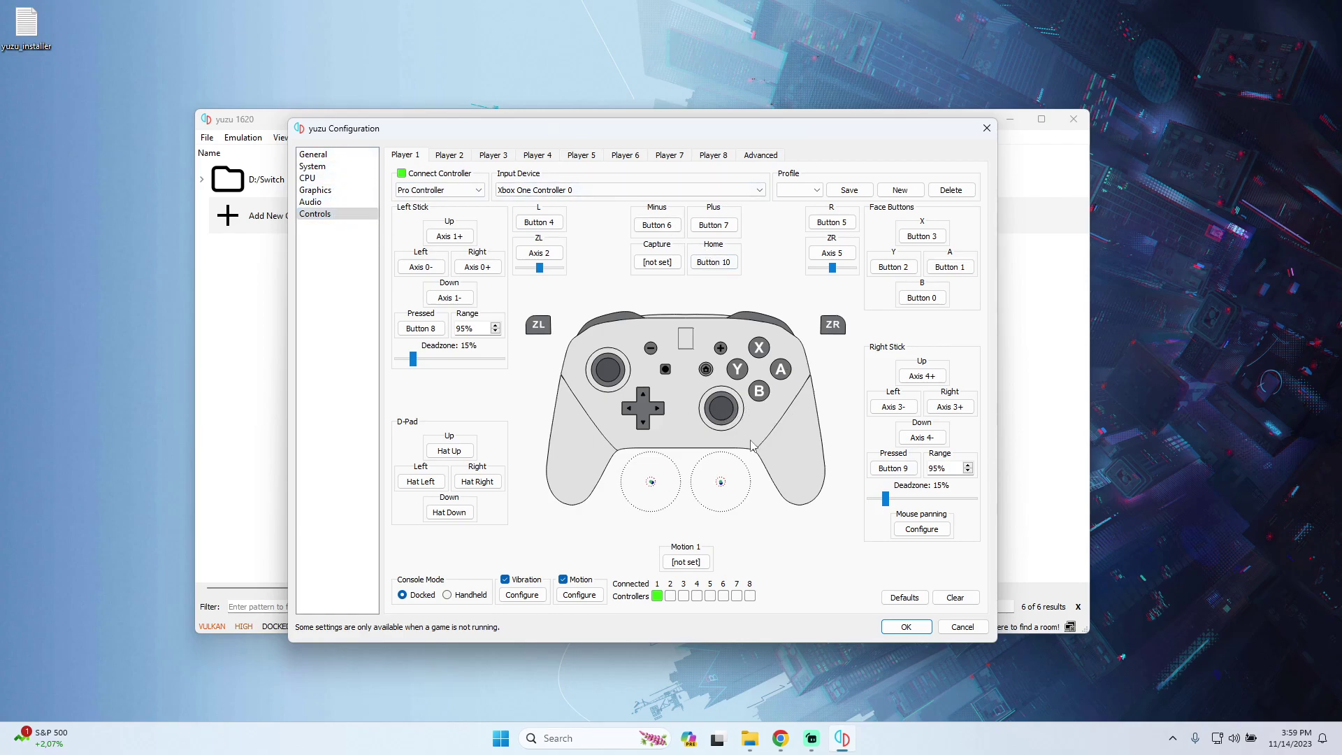
pyautogui.click(906, 627)
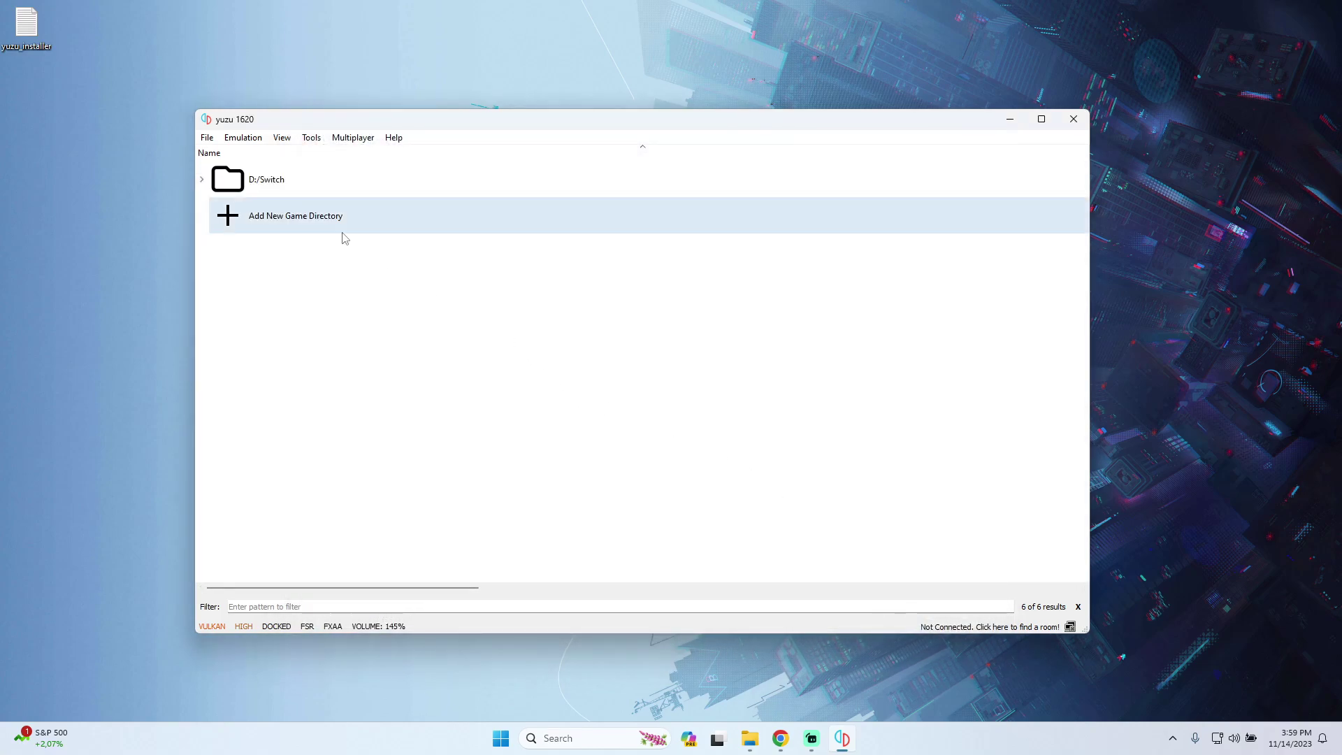
# Launch Sonic Superstars.nsp from the recently opened files.
pyautogui.click(206, 140)
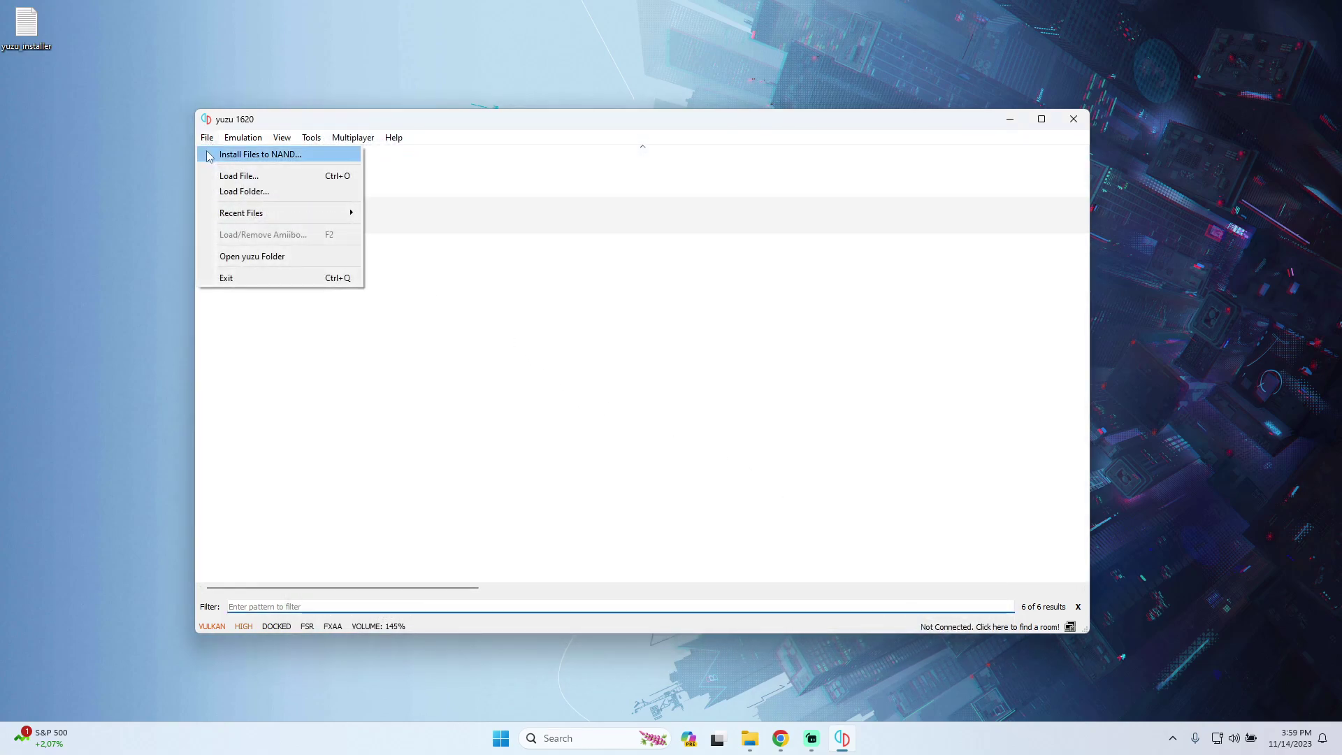
pyautogui.moveTo(336, 212)
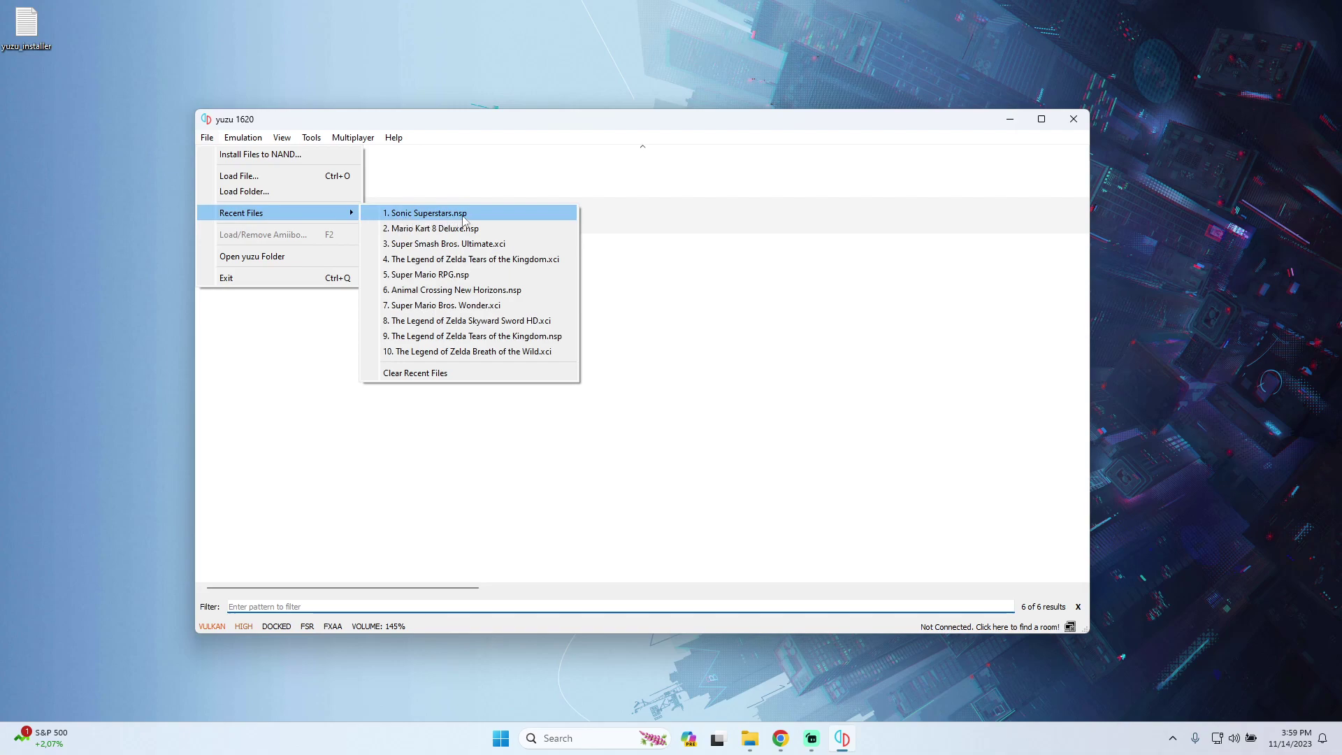
pyautogui.click(427, 214)
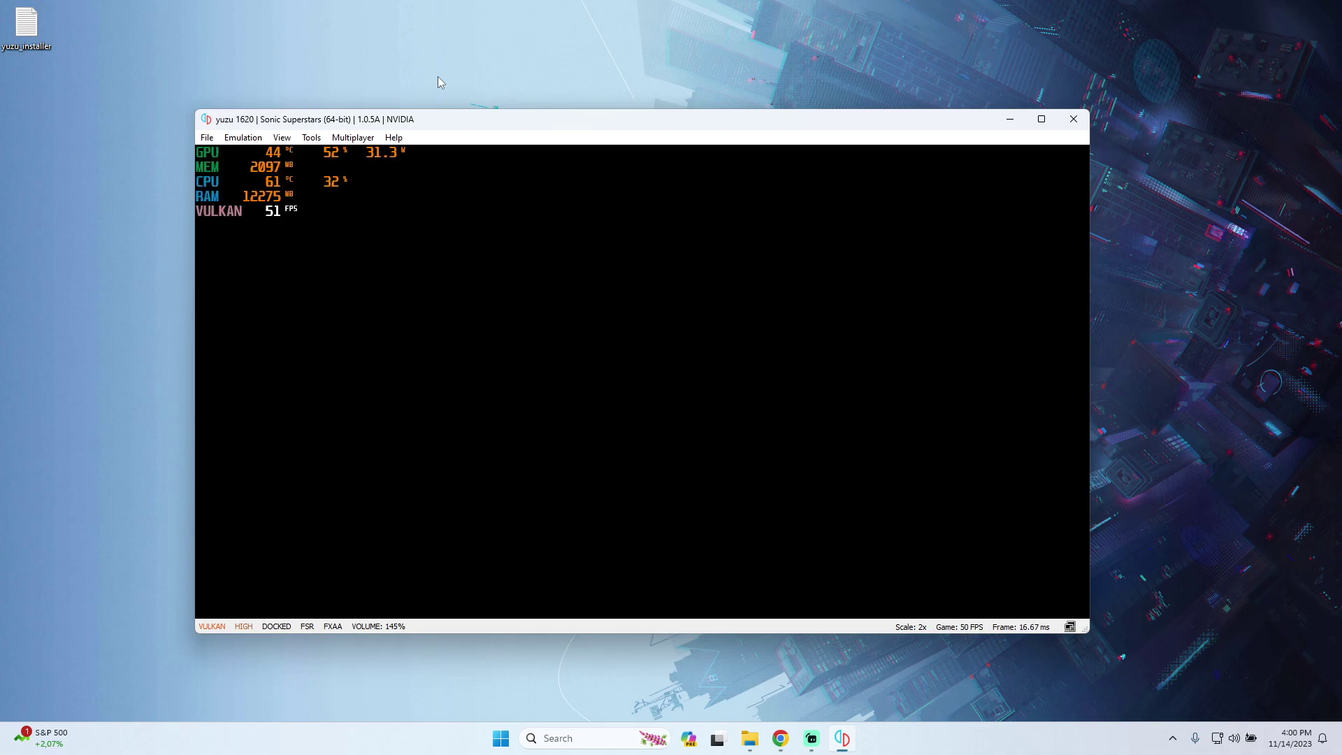
# Close the background program that shows the hardware performance overlay and return to the game window.
pyautogui.click(1173, 738)
pyautogui.rightClick(1117, 668)
pyautogui.click(1140, 654)
pyautogui.click(434, 122)
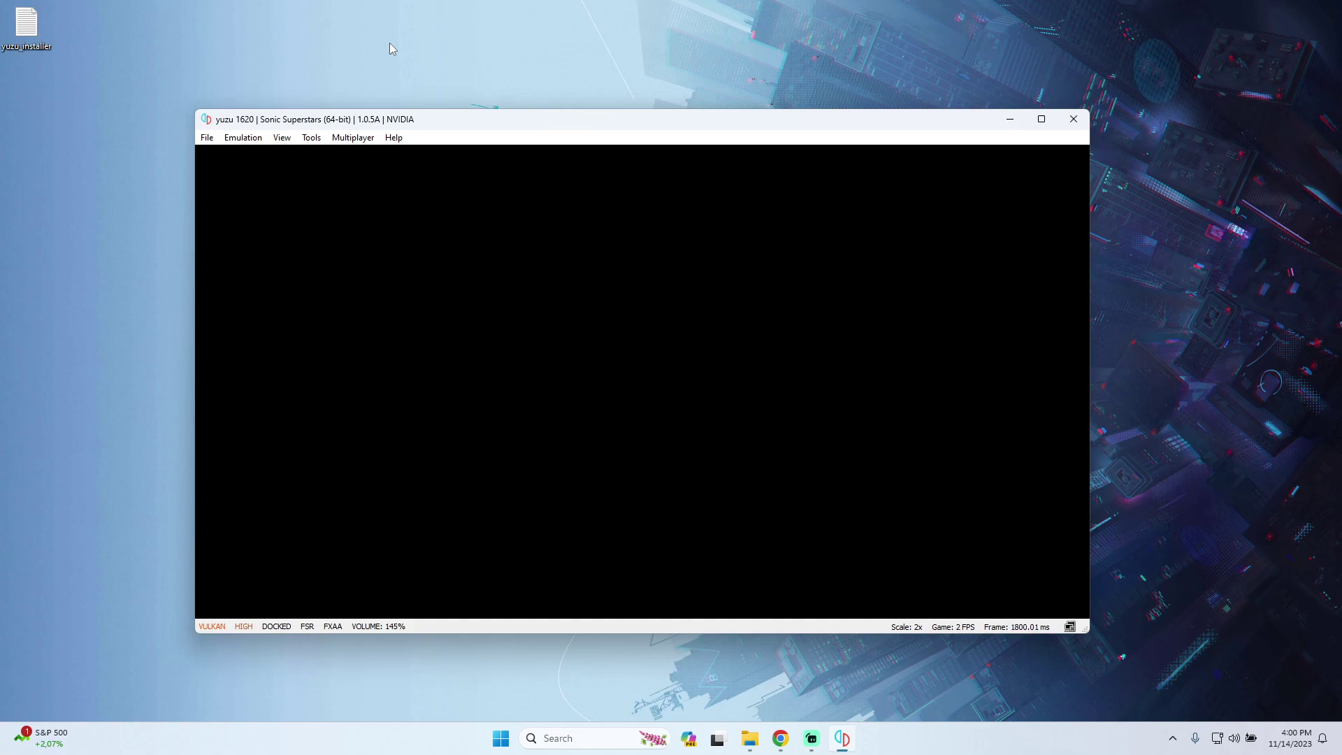
# Continue past the Sonic Superstars title screen, load save slot Datos 1 and start Modo Historia.
pyautogui.press('c')
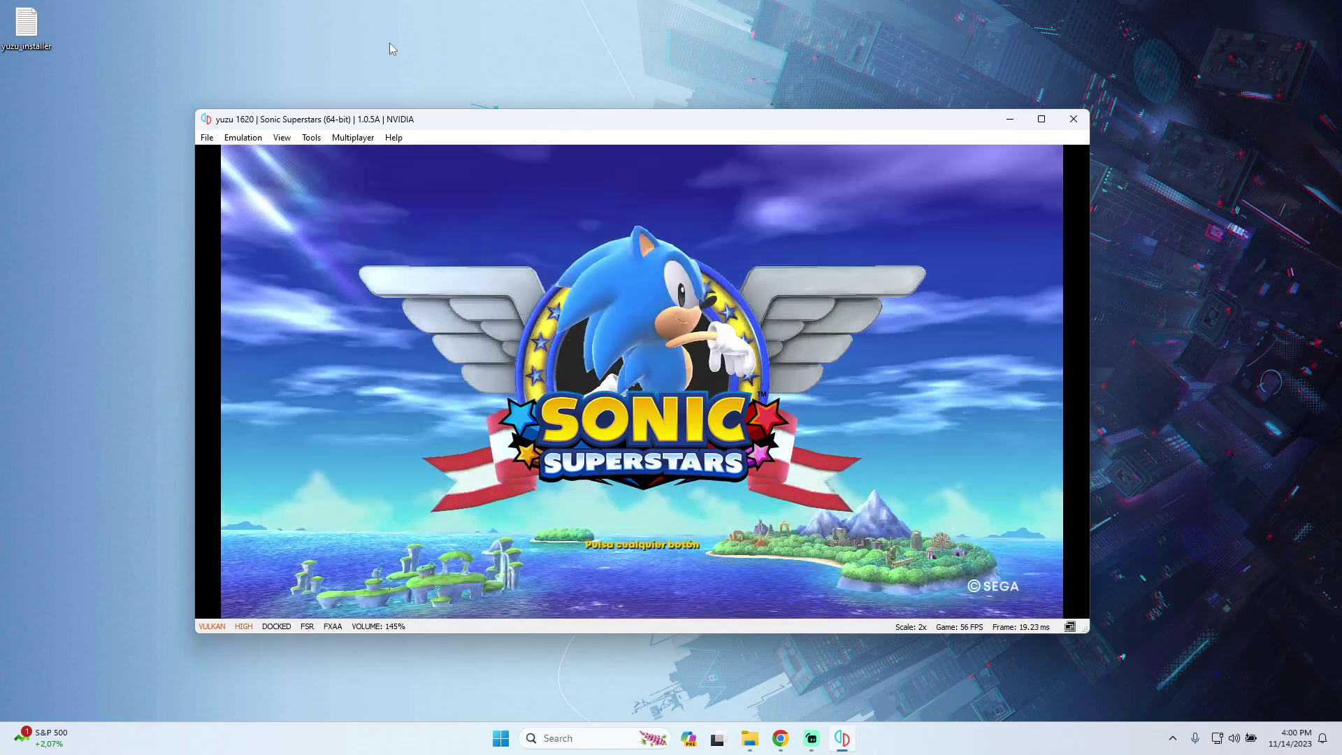
pyautogui.press('c')
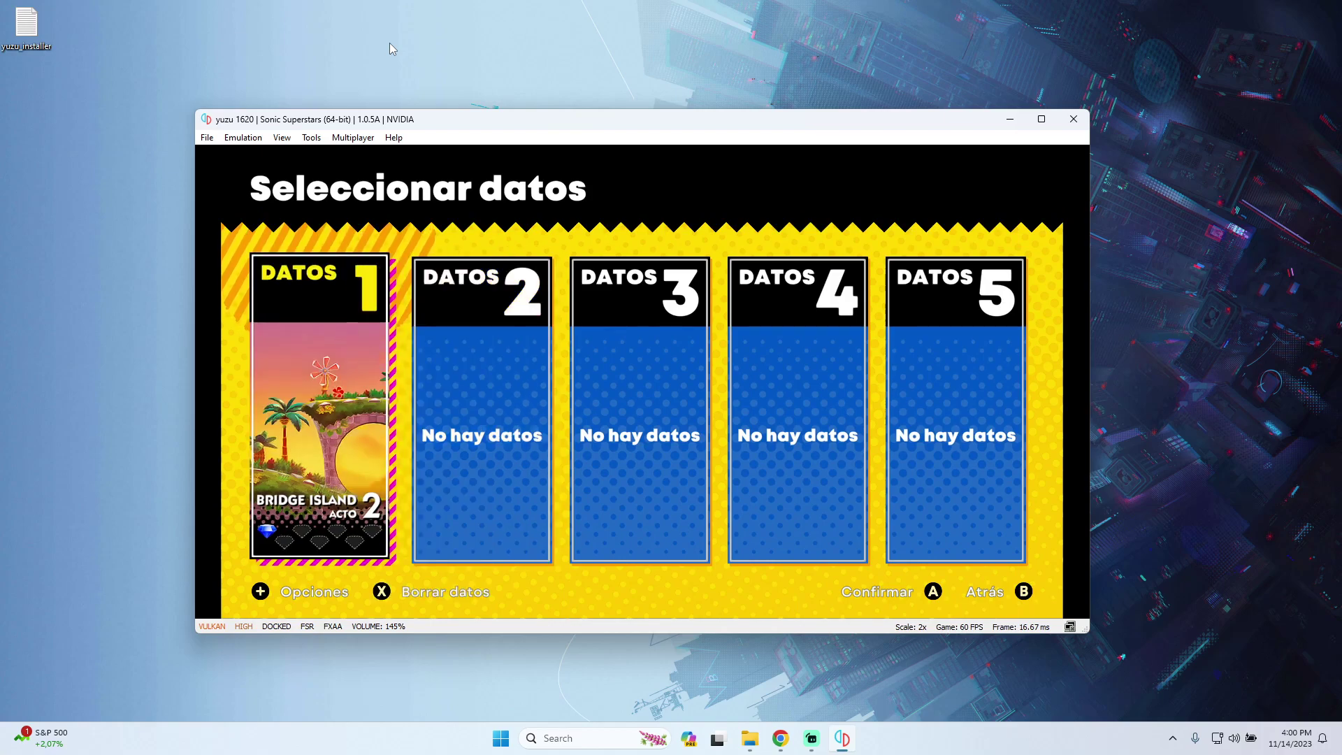
pyautogui.press('c')
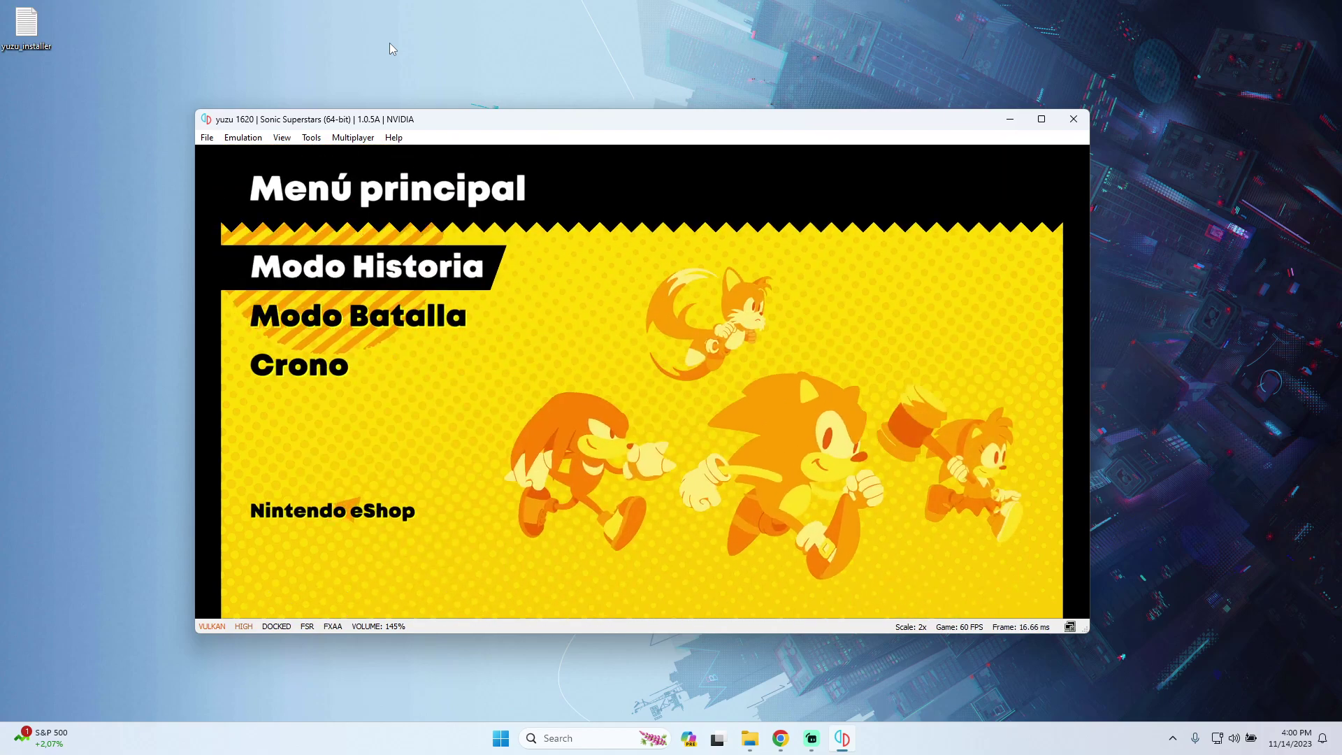
pyautogui.press('c')
pyautogui.press('c')
pyautogui.press('c')
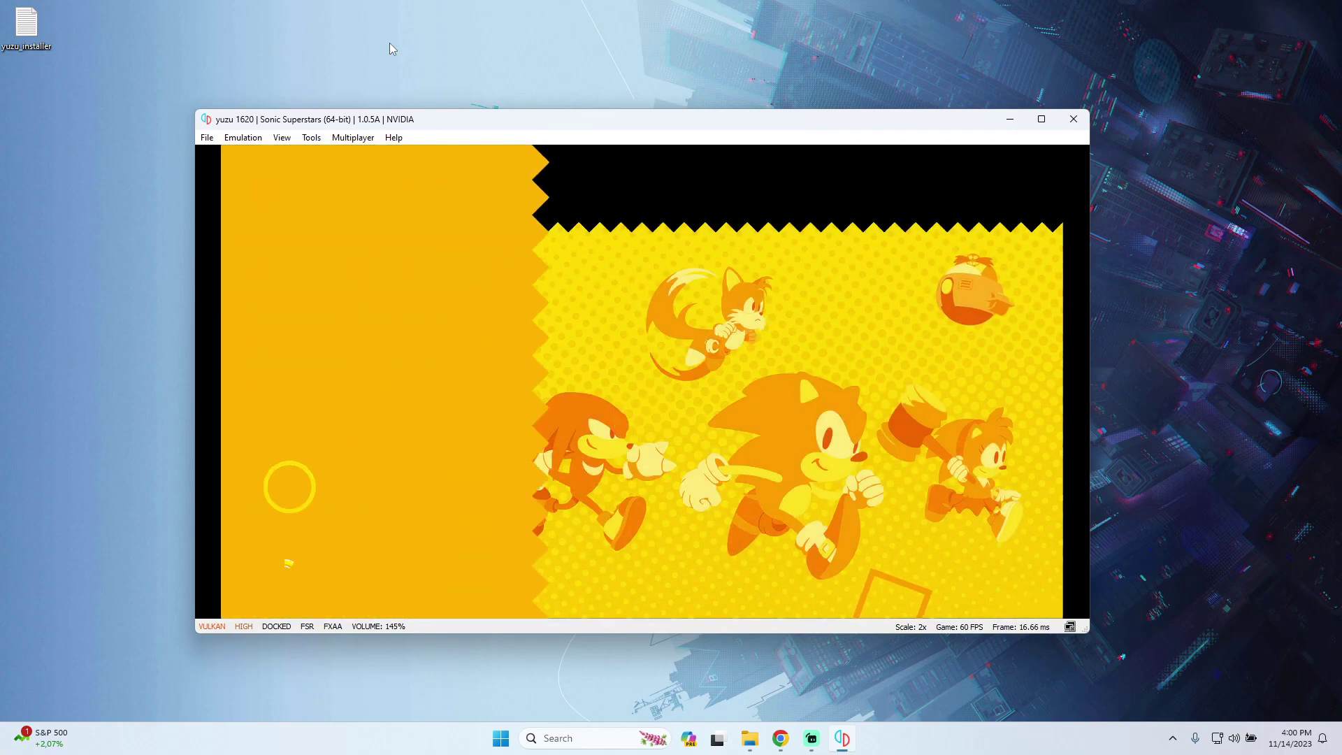